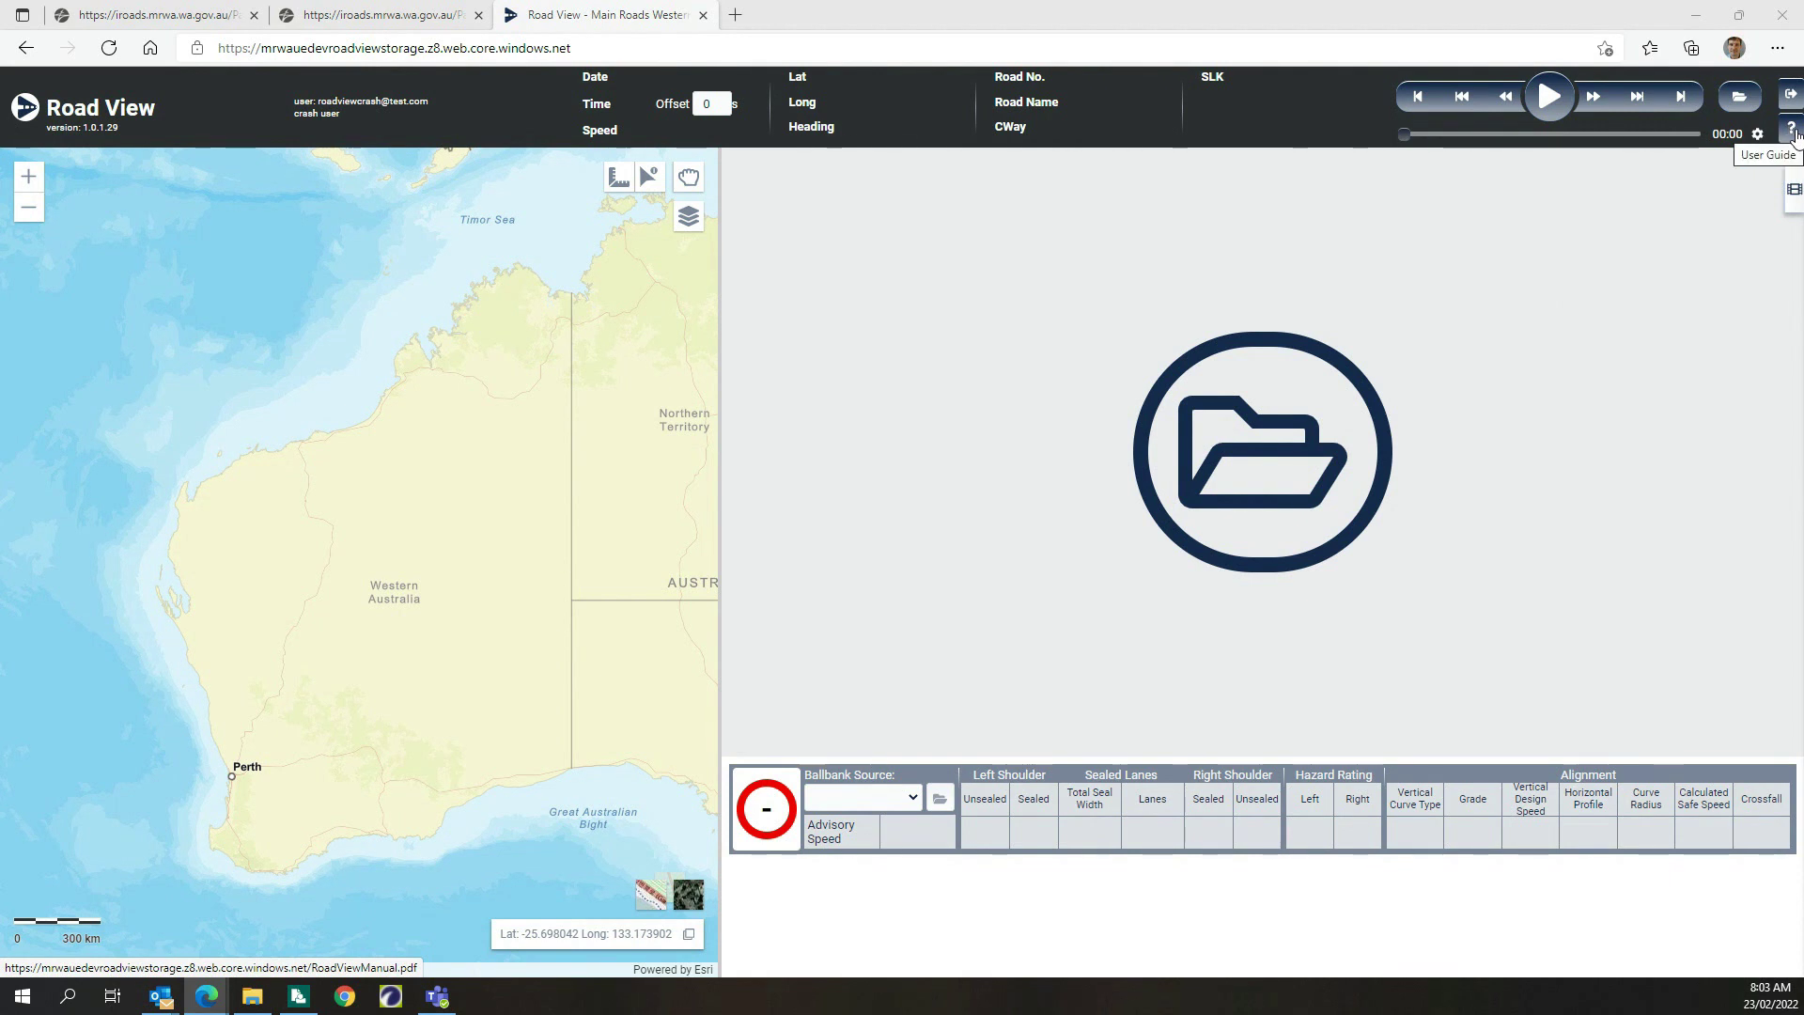
Open the Road View user guide PDF and close it again
left_click(1793, 135)
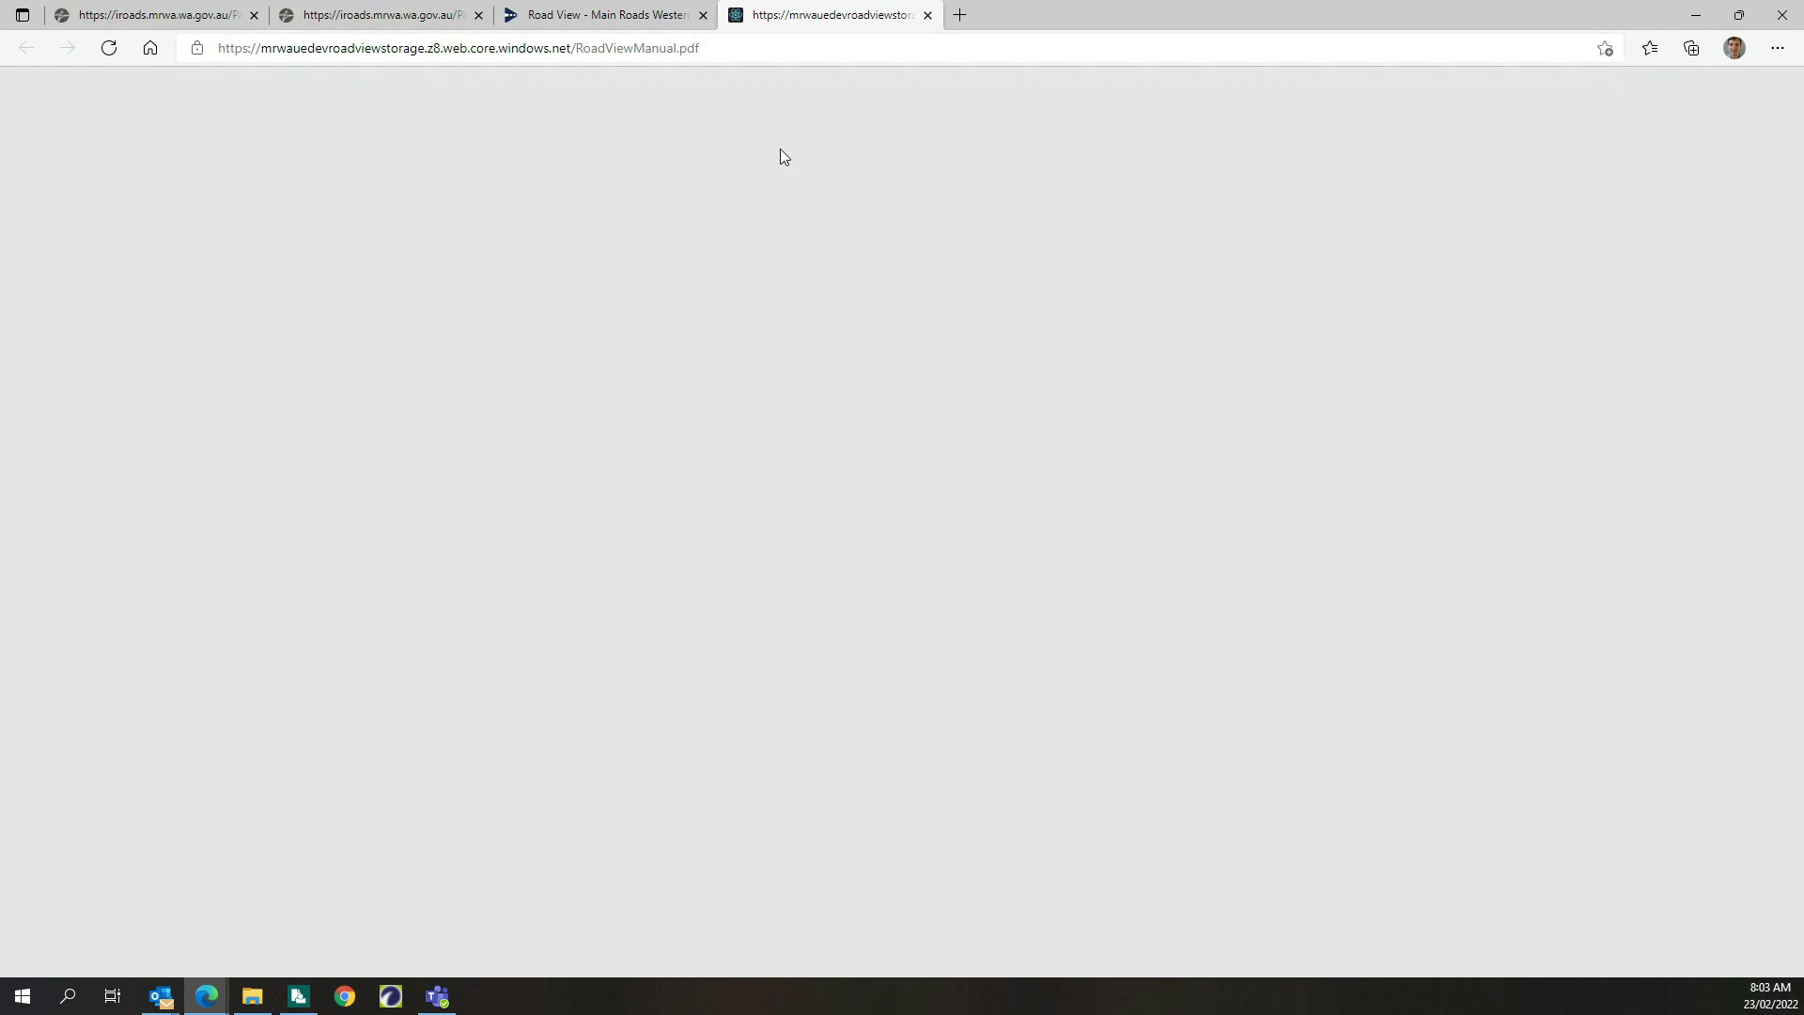
left_click(928, 15)
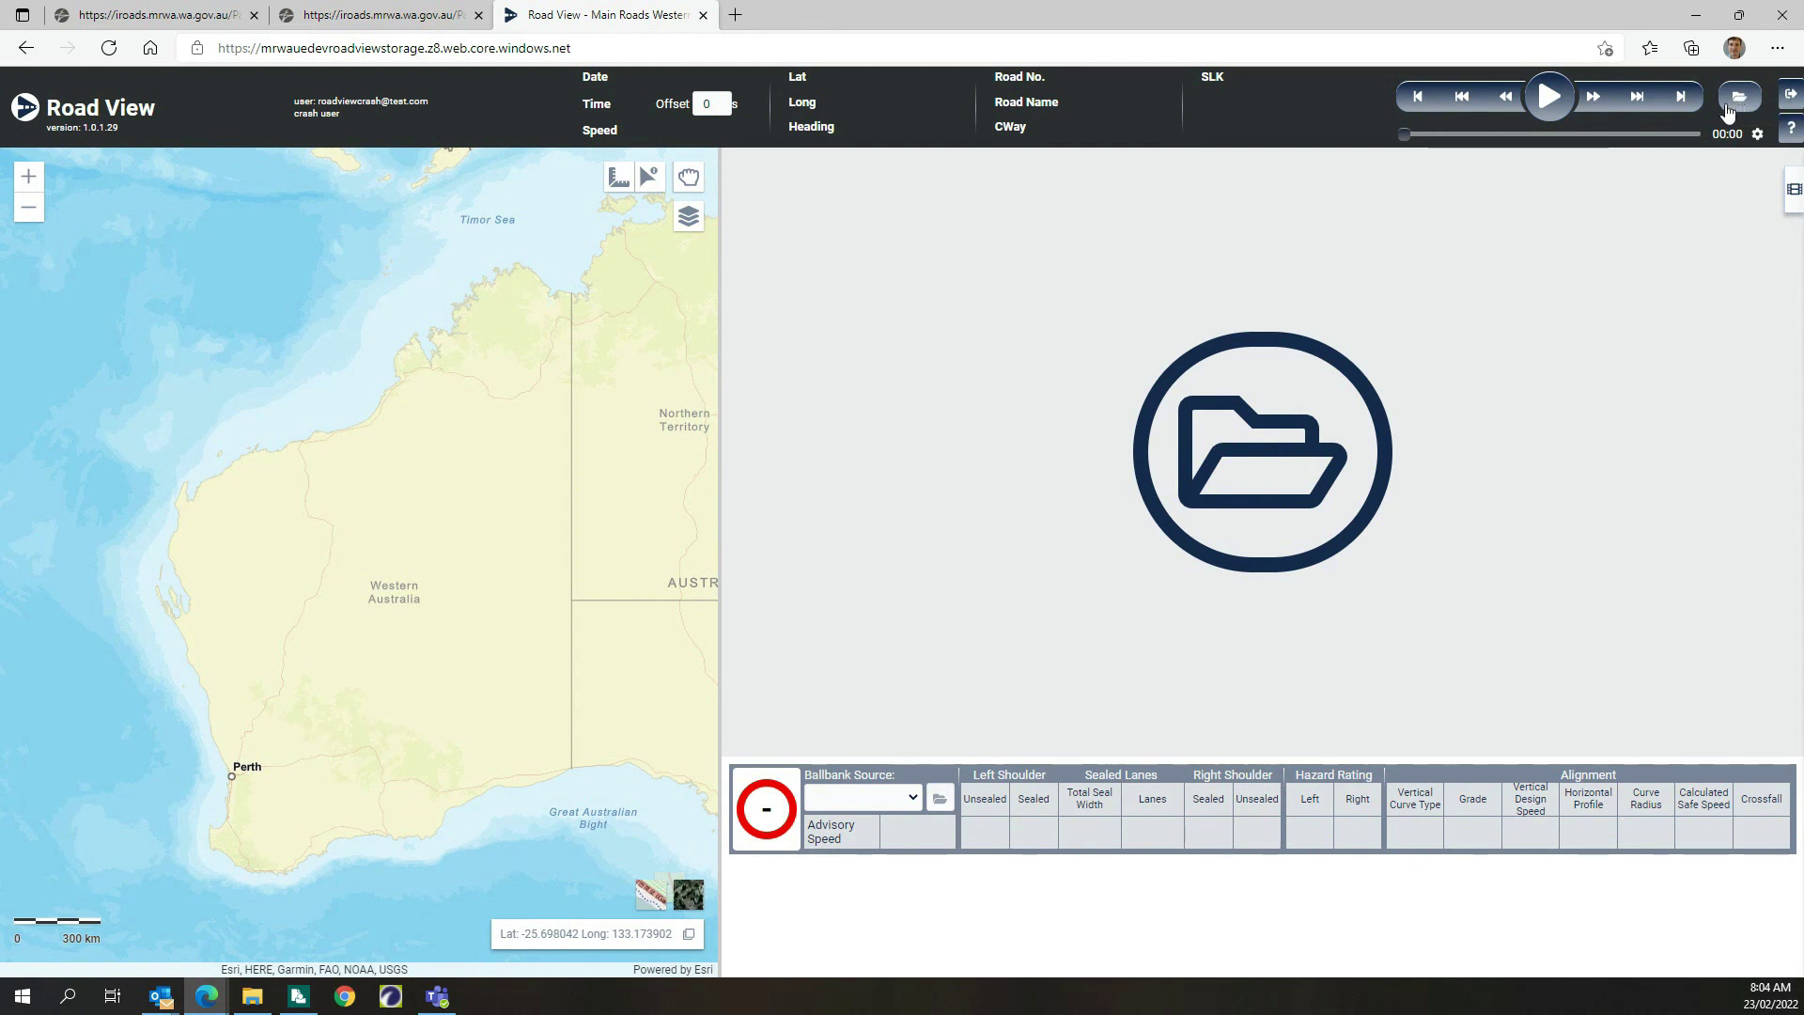
Load all four MOV videos and their NMEA files from the Caves Road Videos folder
left_click(1265, 458)
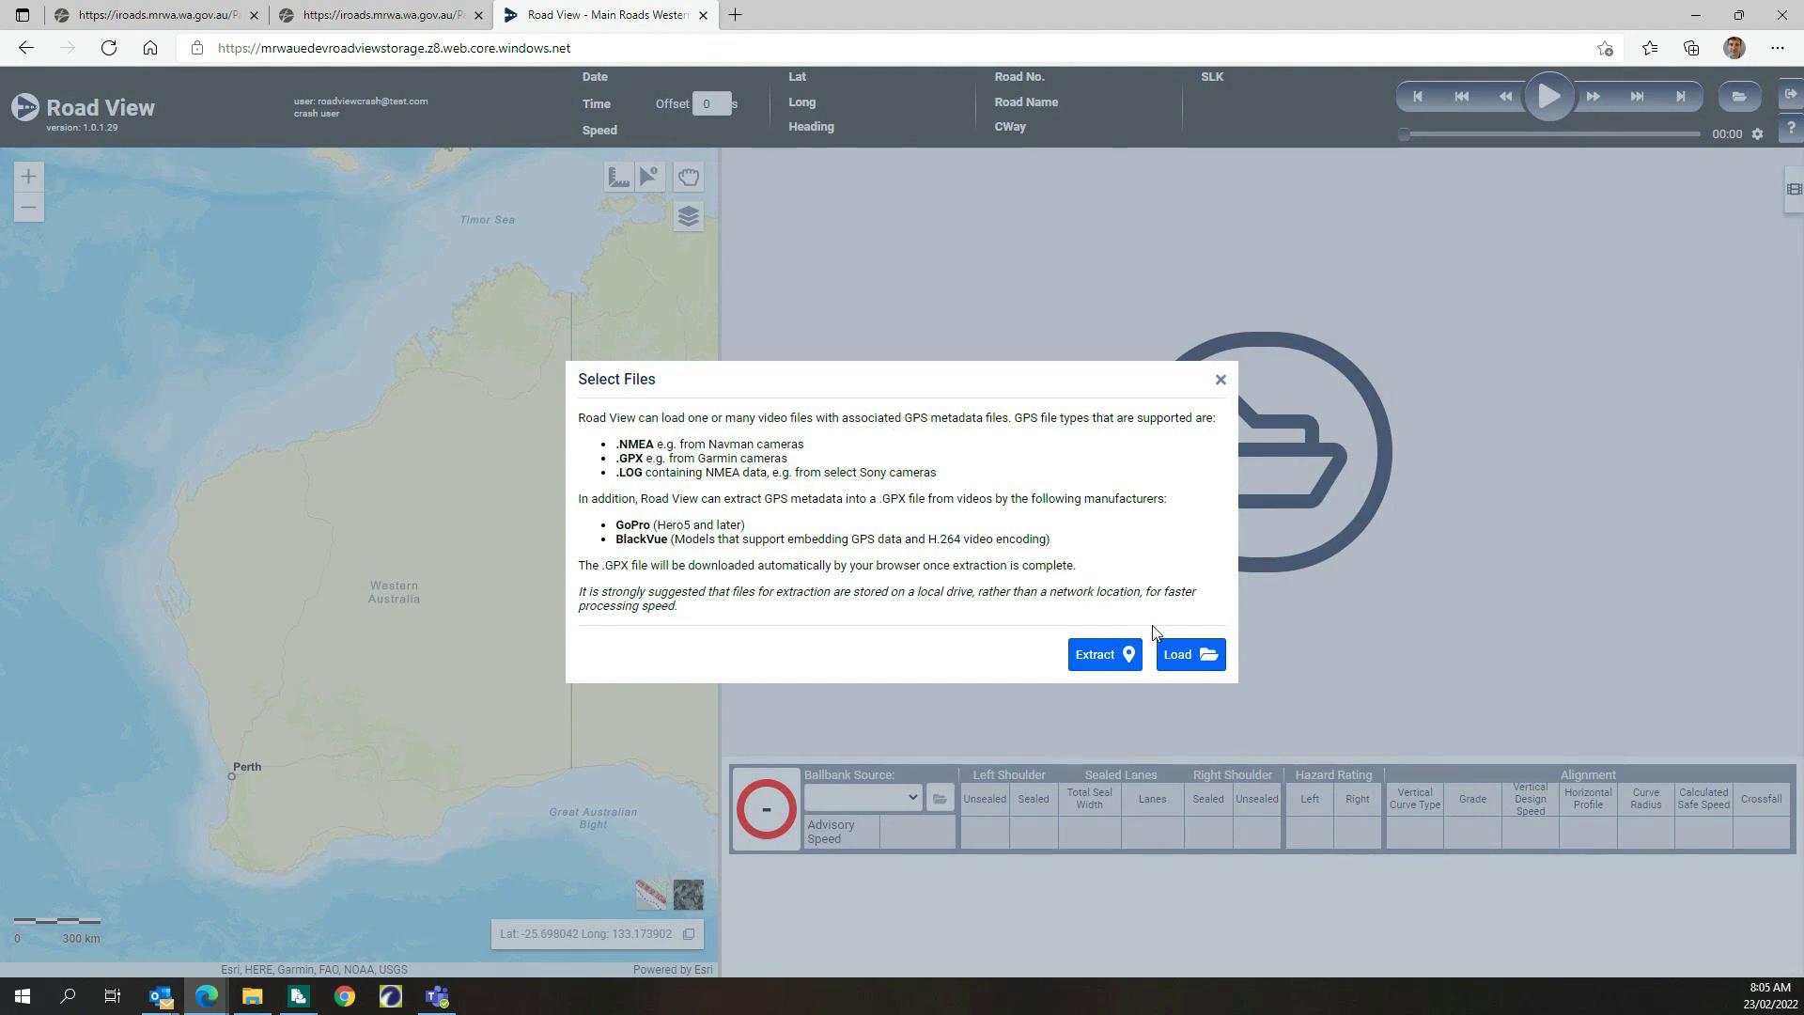
left_click(1191, 661)
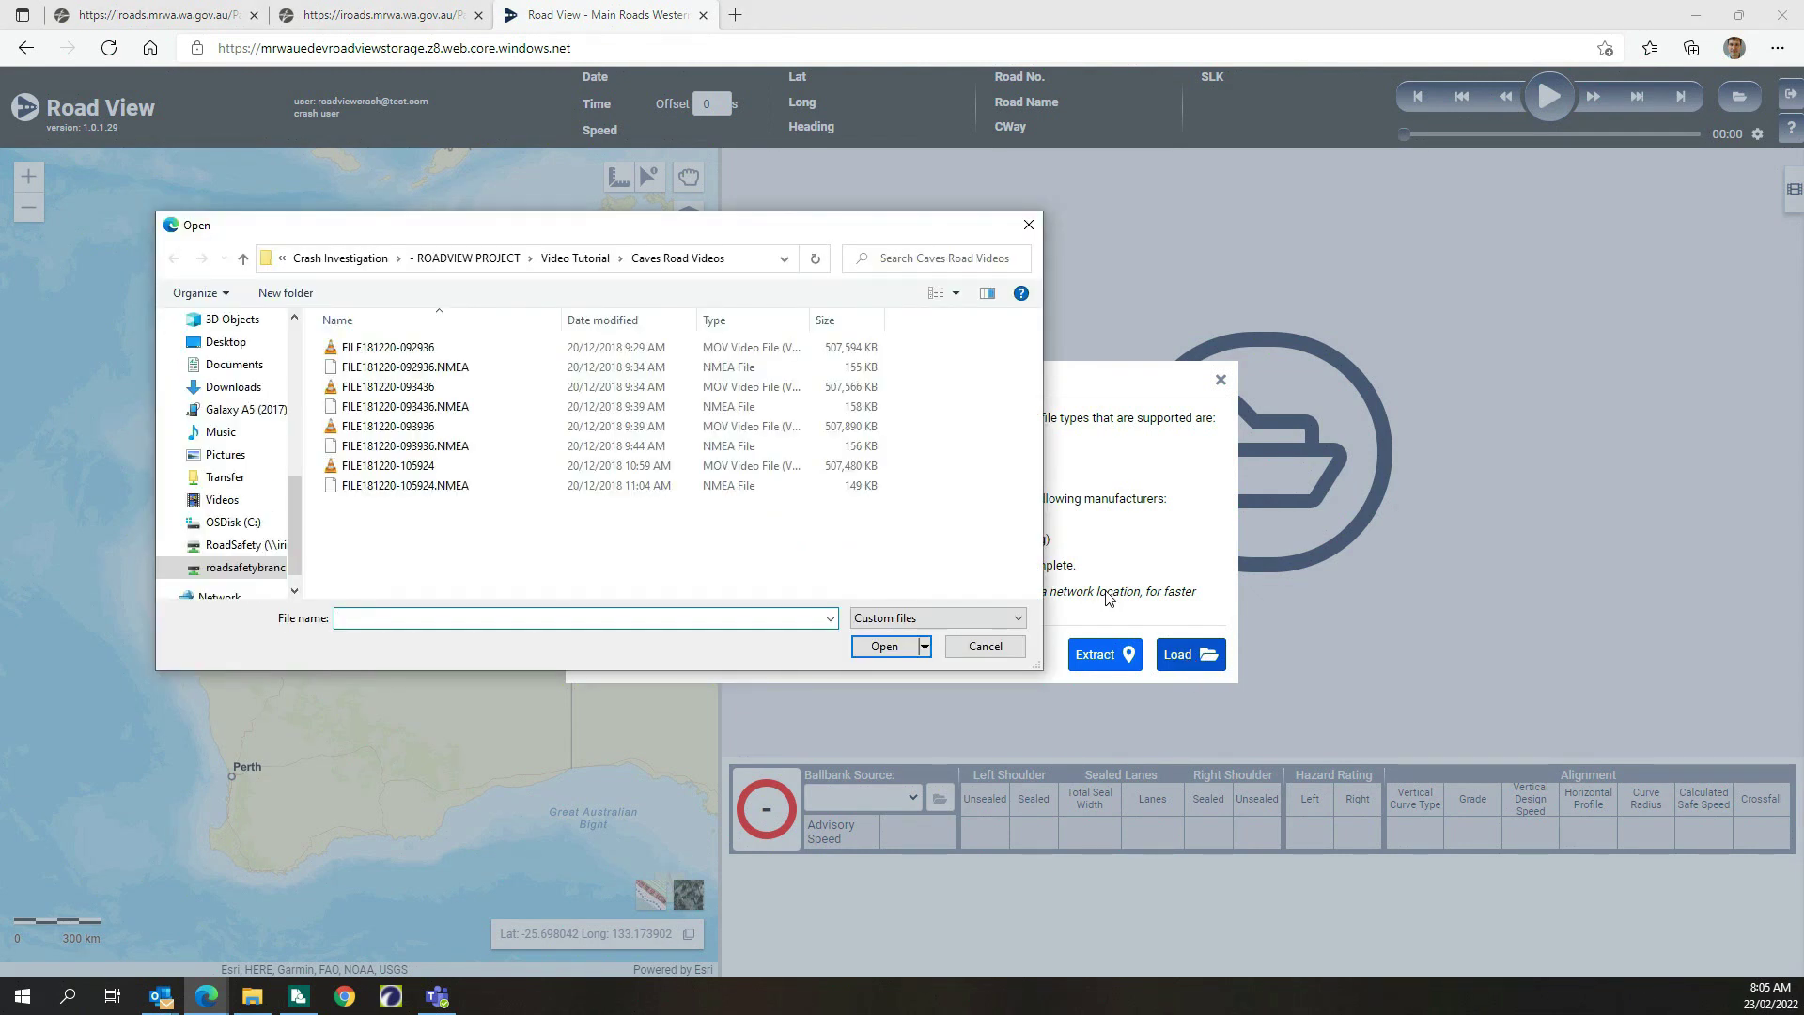
left_click(402, 350)
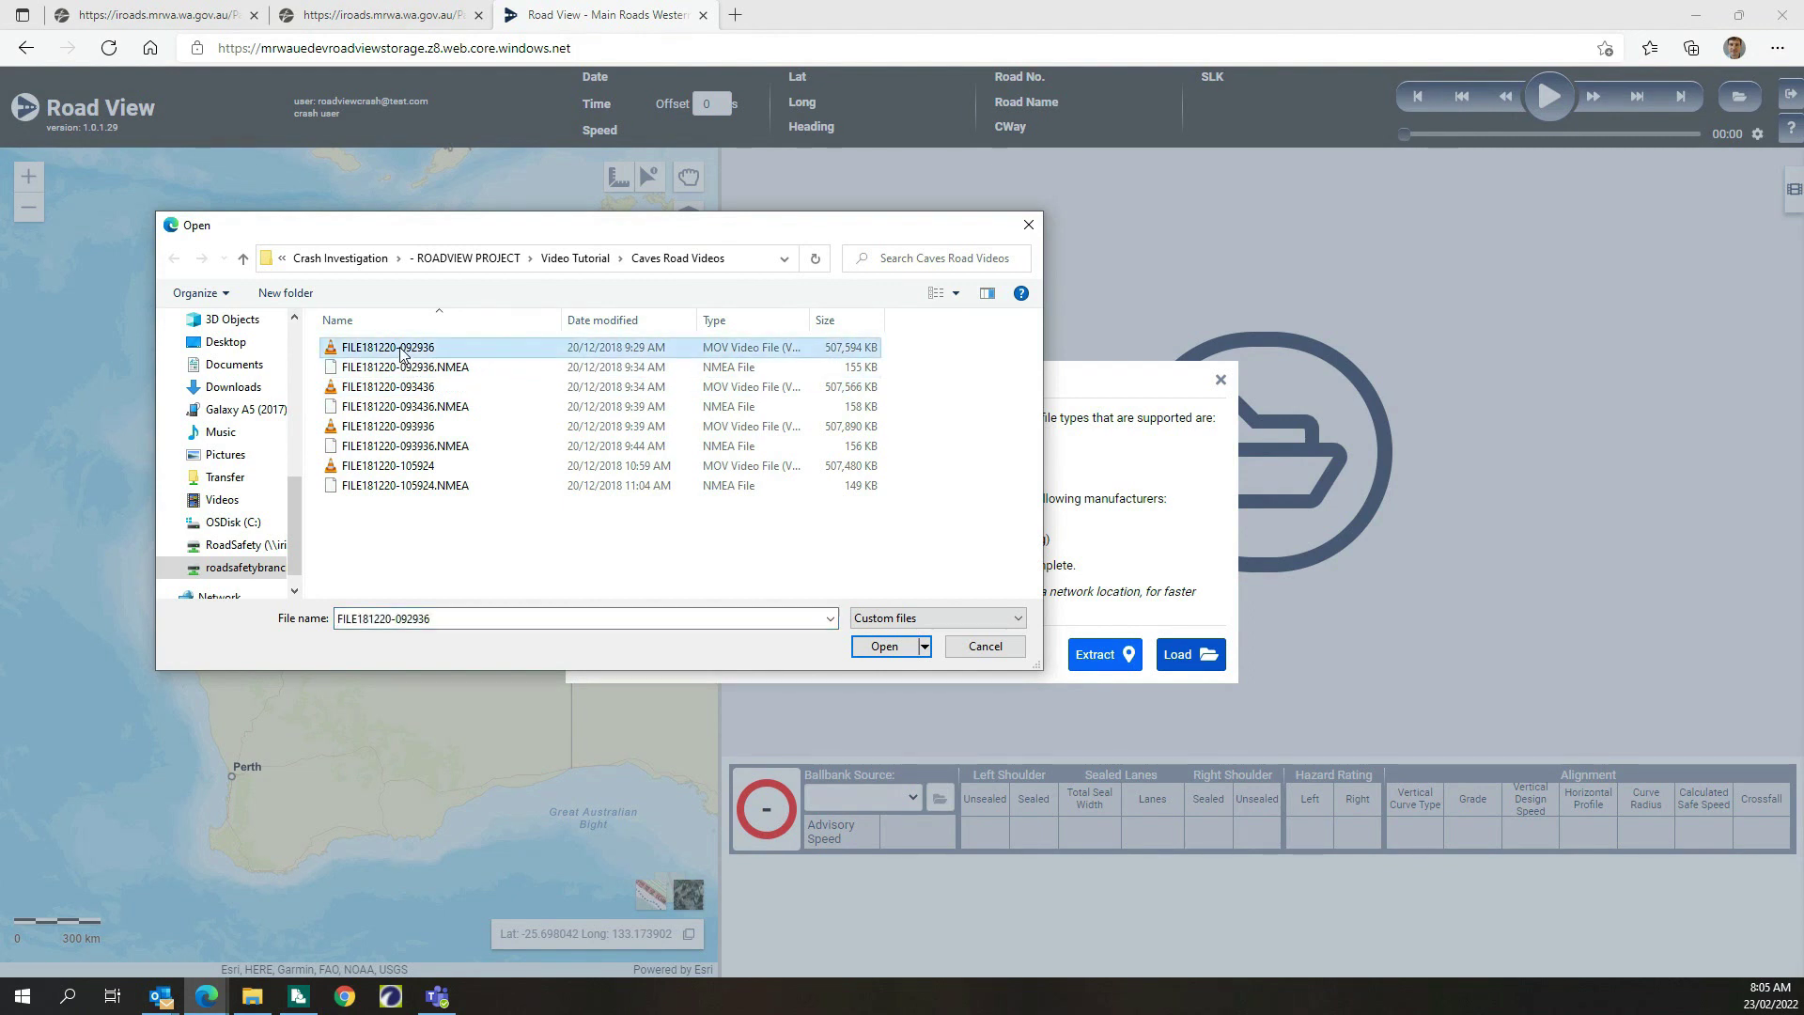
left_click(429, 485, "shift")
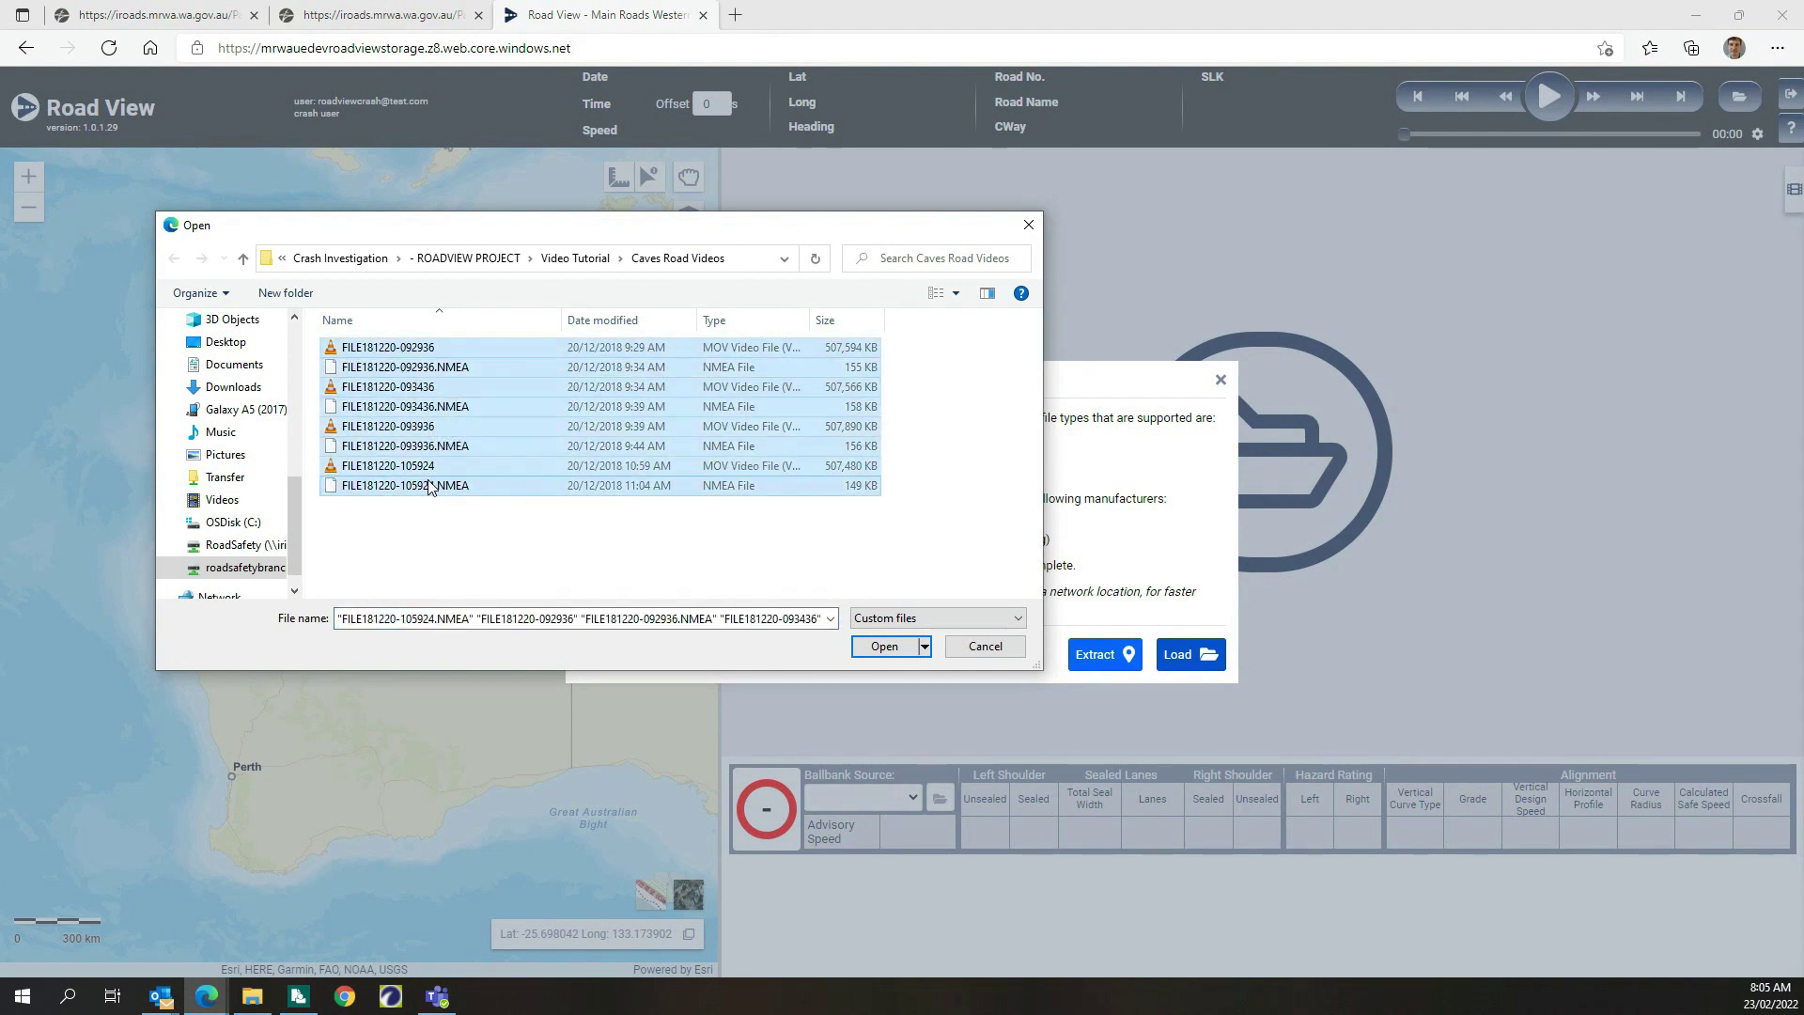
left_click(885, 648)
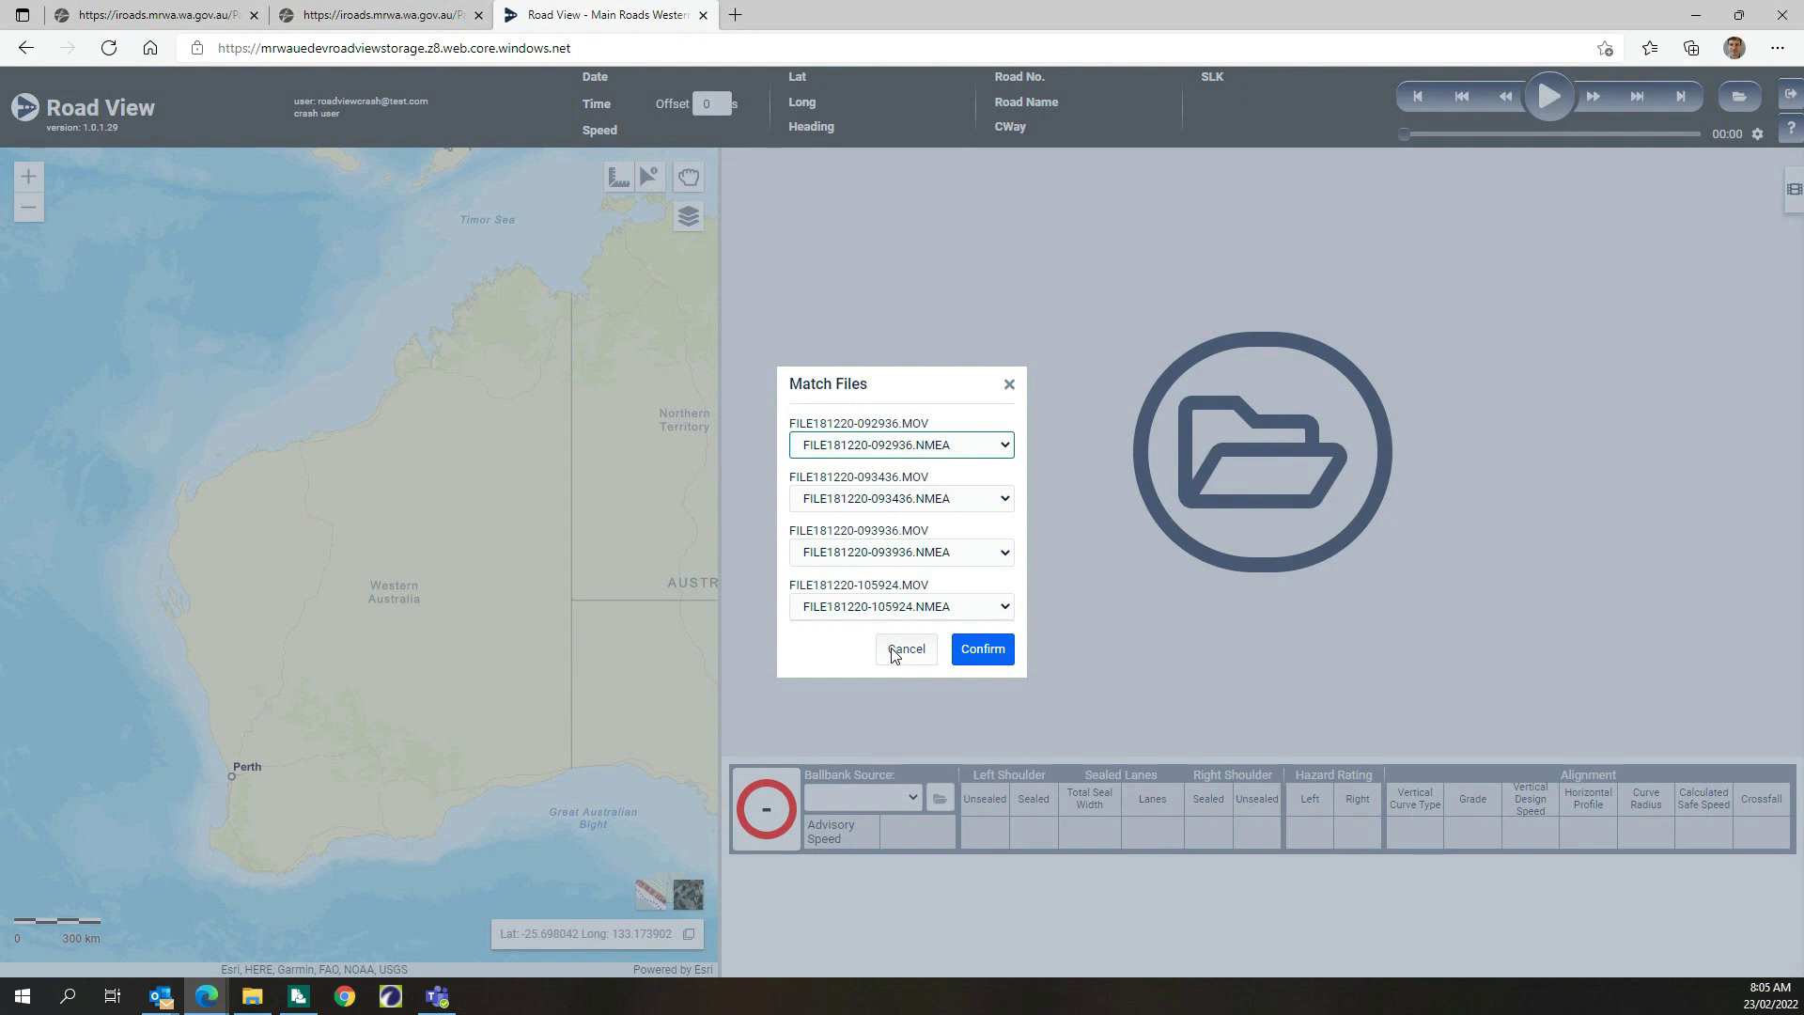
Check the NMEA file matched to each of the four videos and confirm the same-named pairings
left_click(1004, 451)
left_click(1003, 487)
left_click(1002, 500)
left_click(1002, 500)
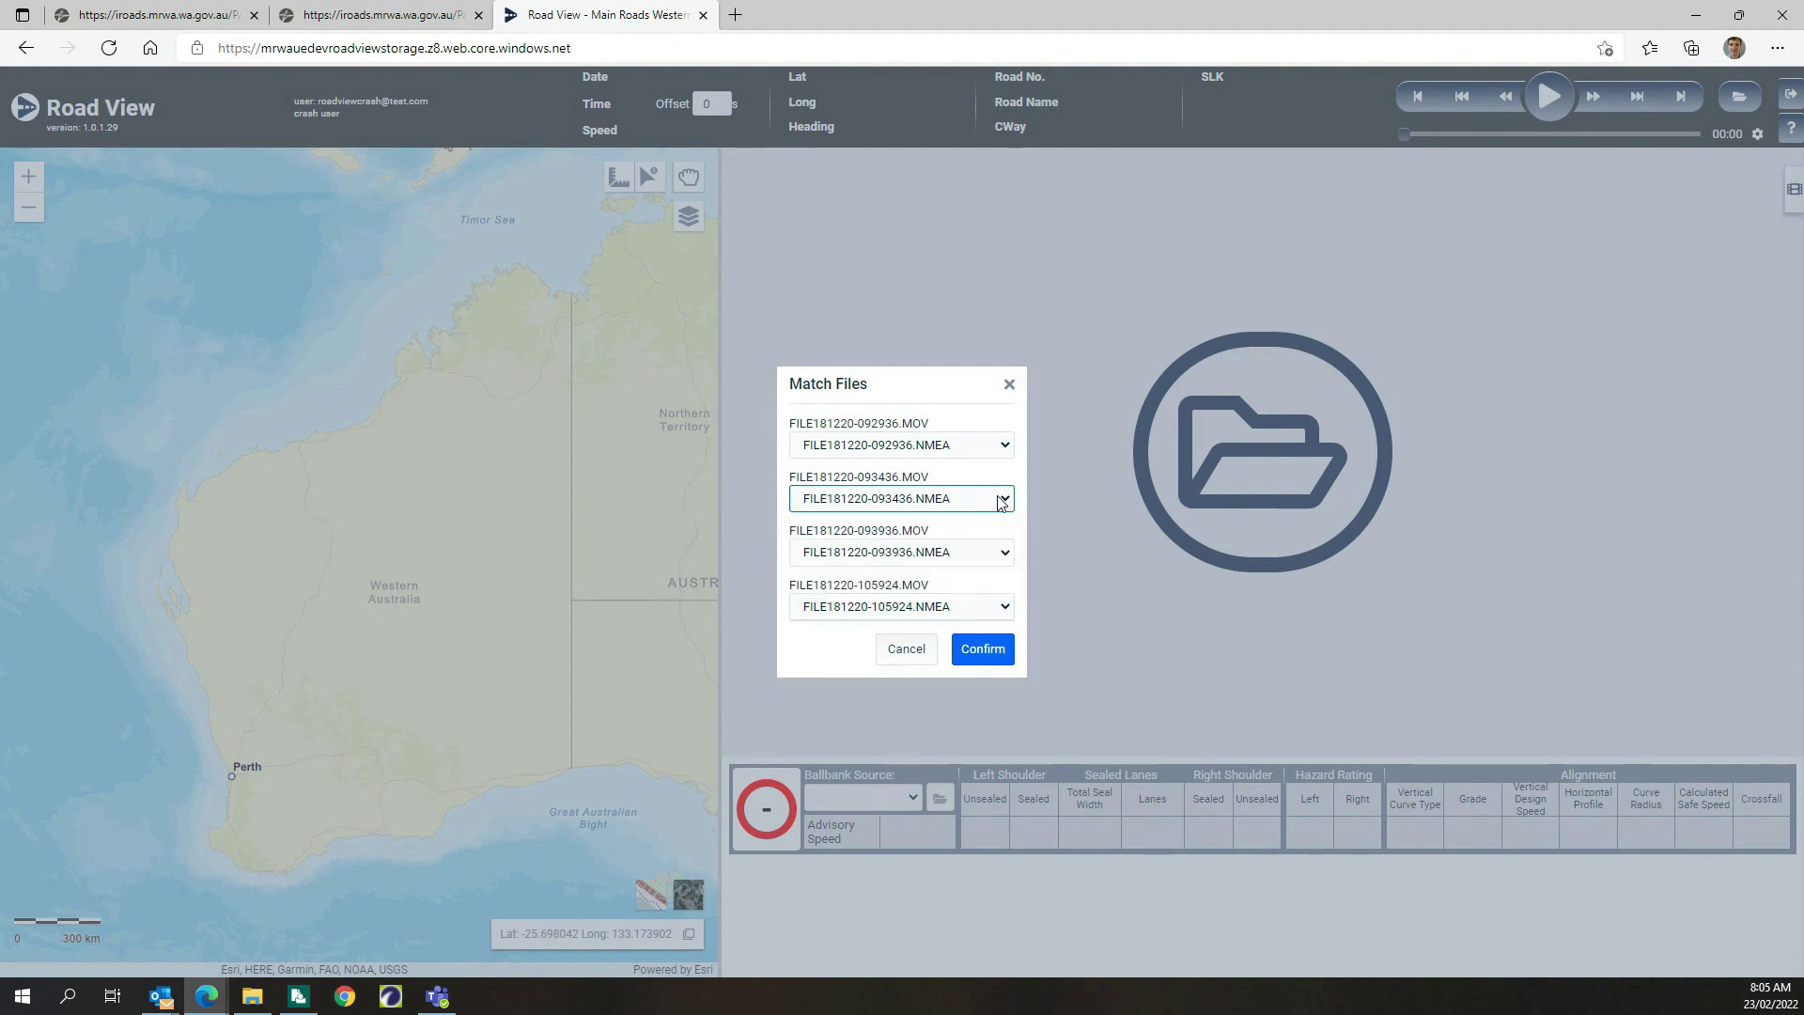
left_click(994, 557)
left_click(994, 556)
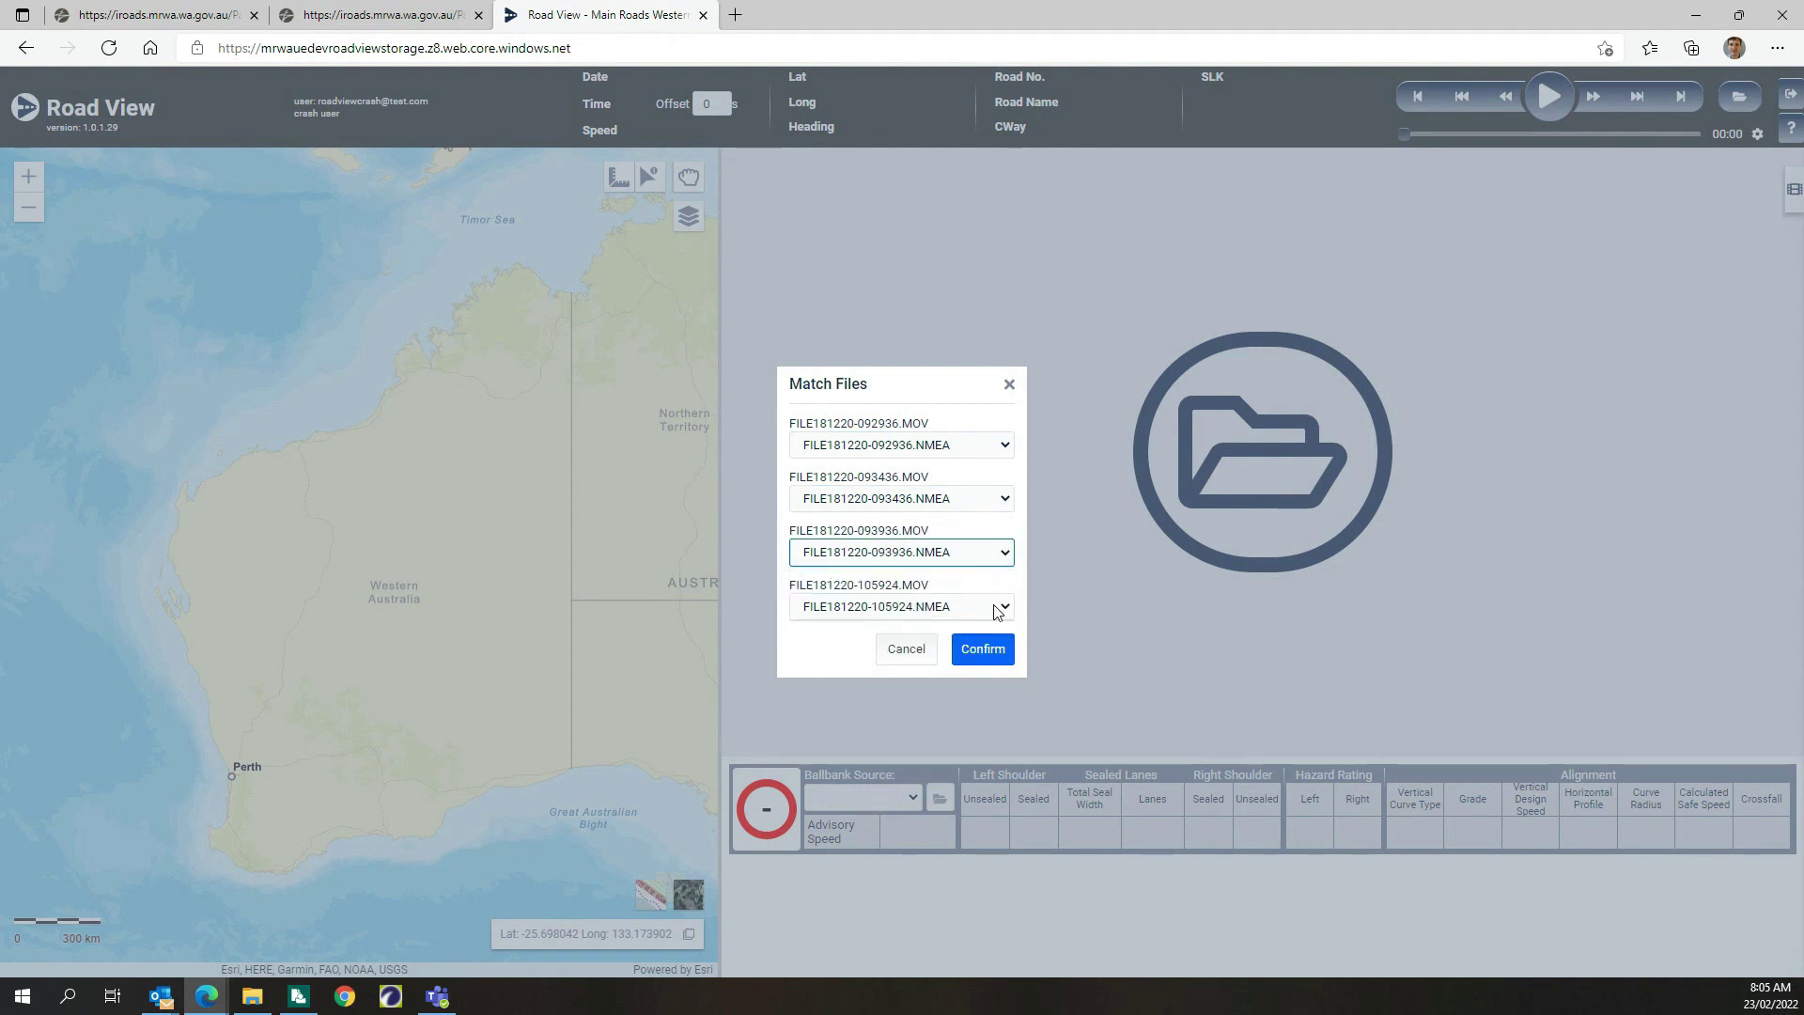
left_click(998, 609)
left_click(998, 610)
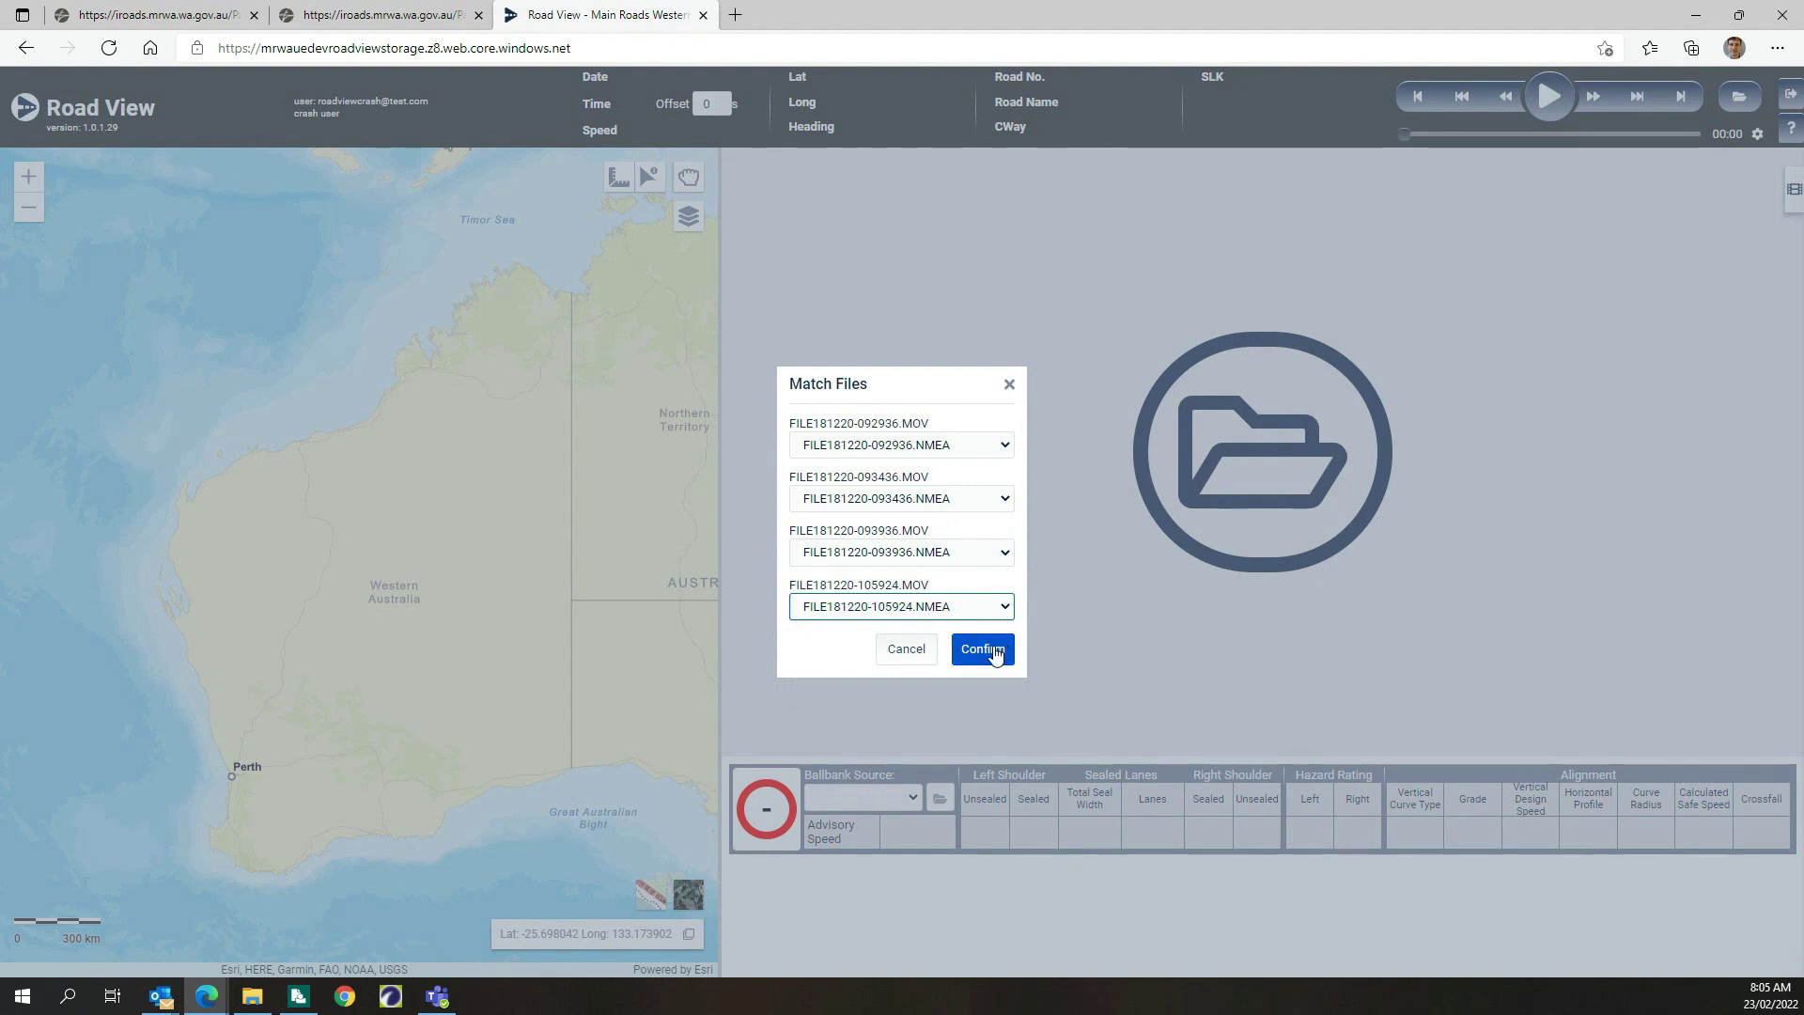
left_click(982, 649)
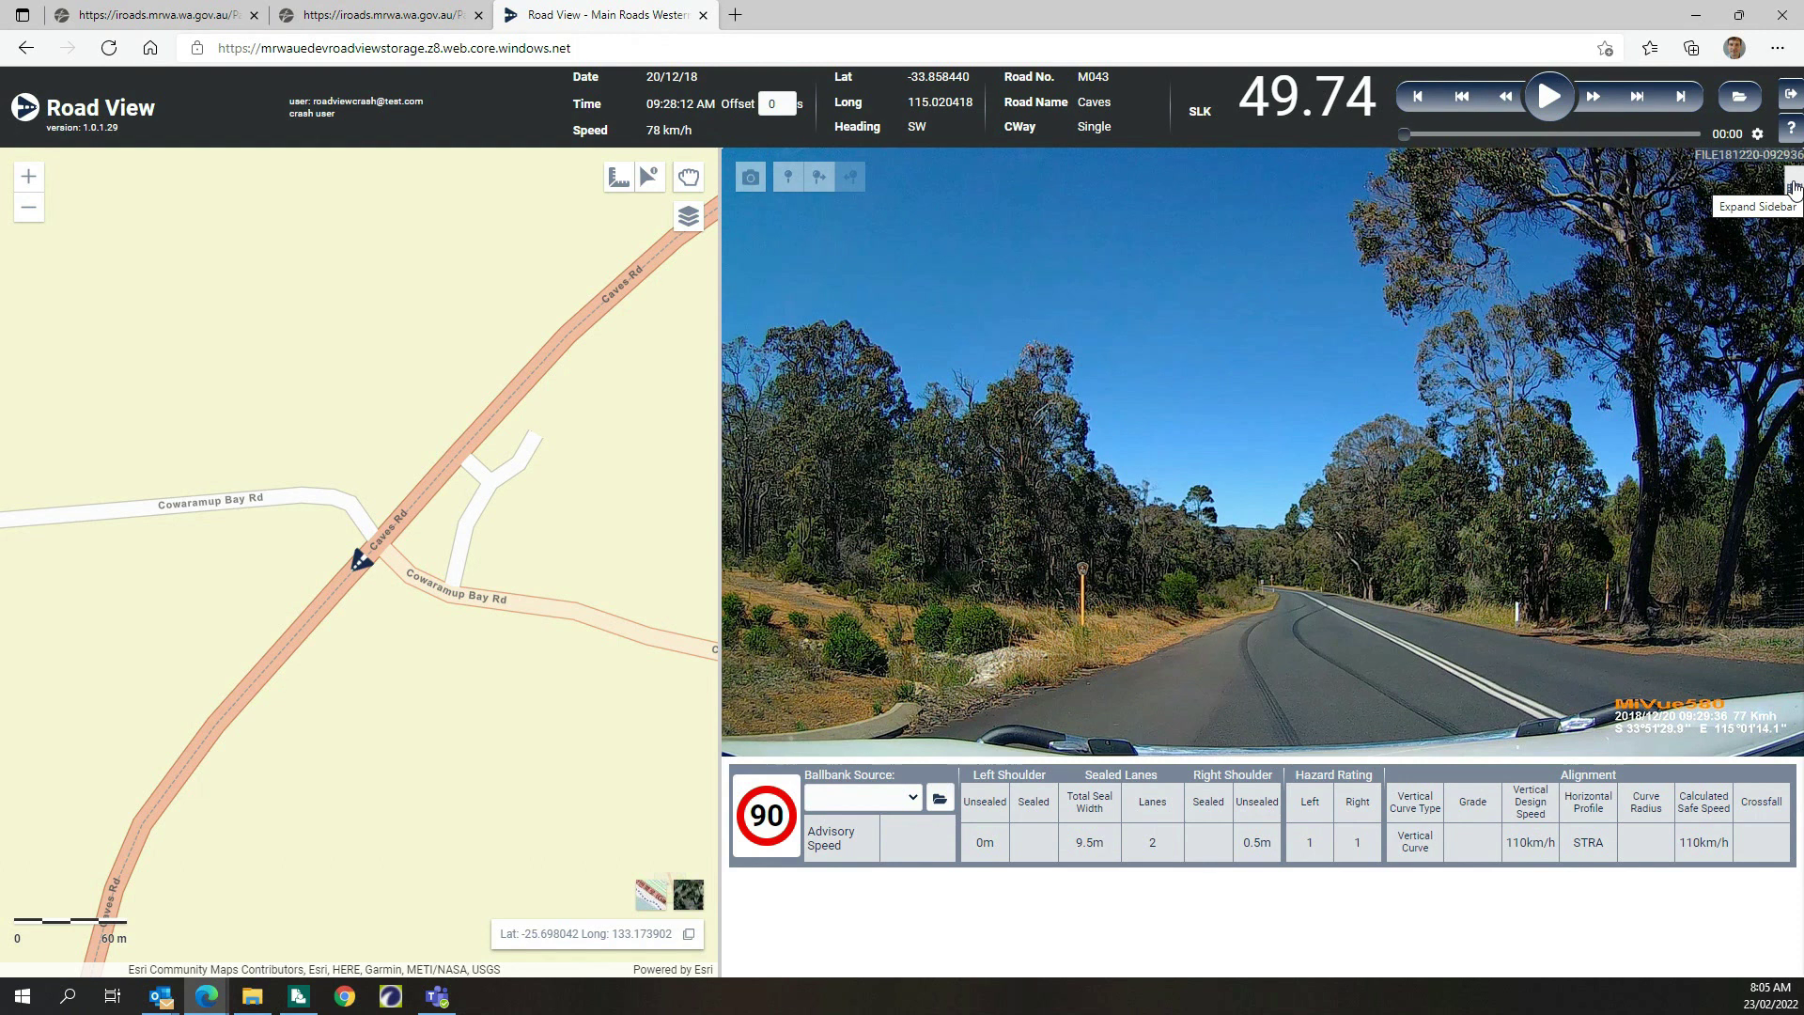
Examine the loaded videos in the playlist sidebar and collapse the sidebar again
left_click(1792, 187)
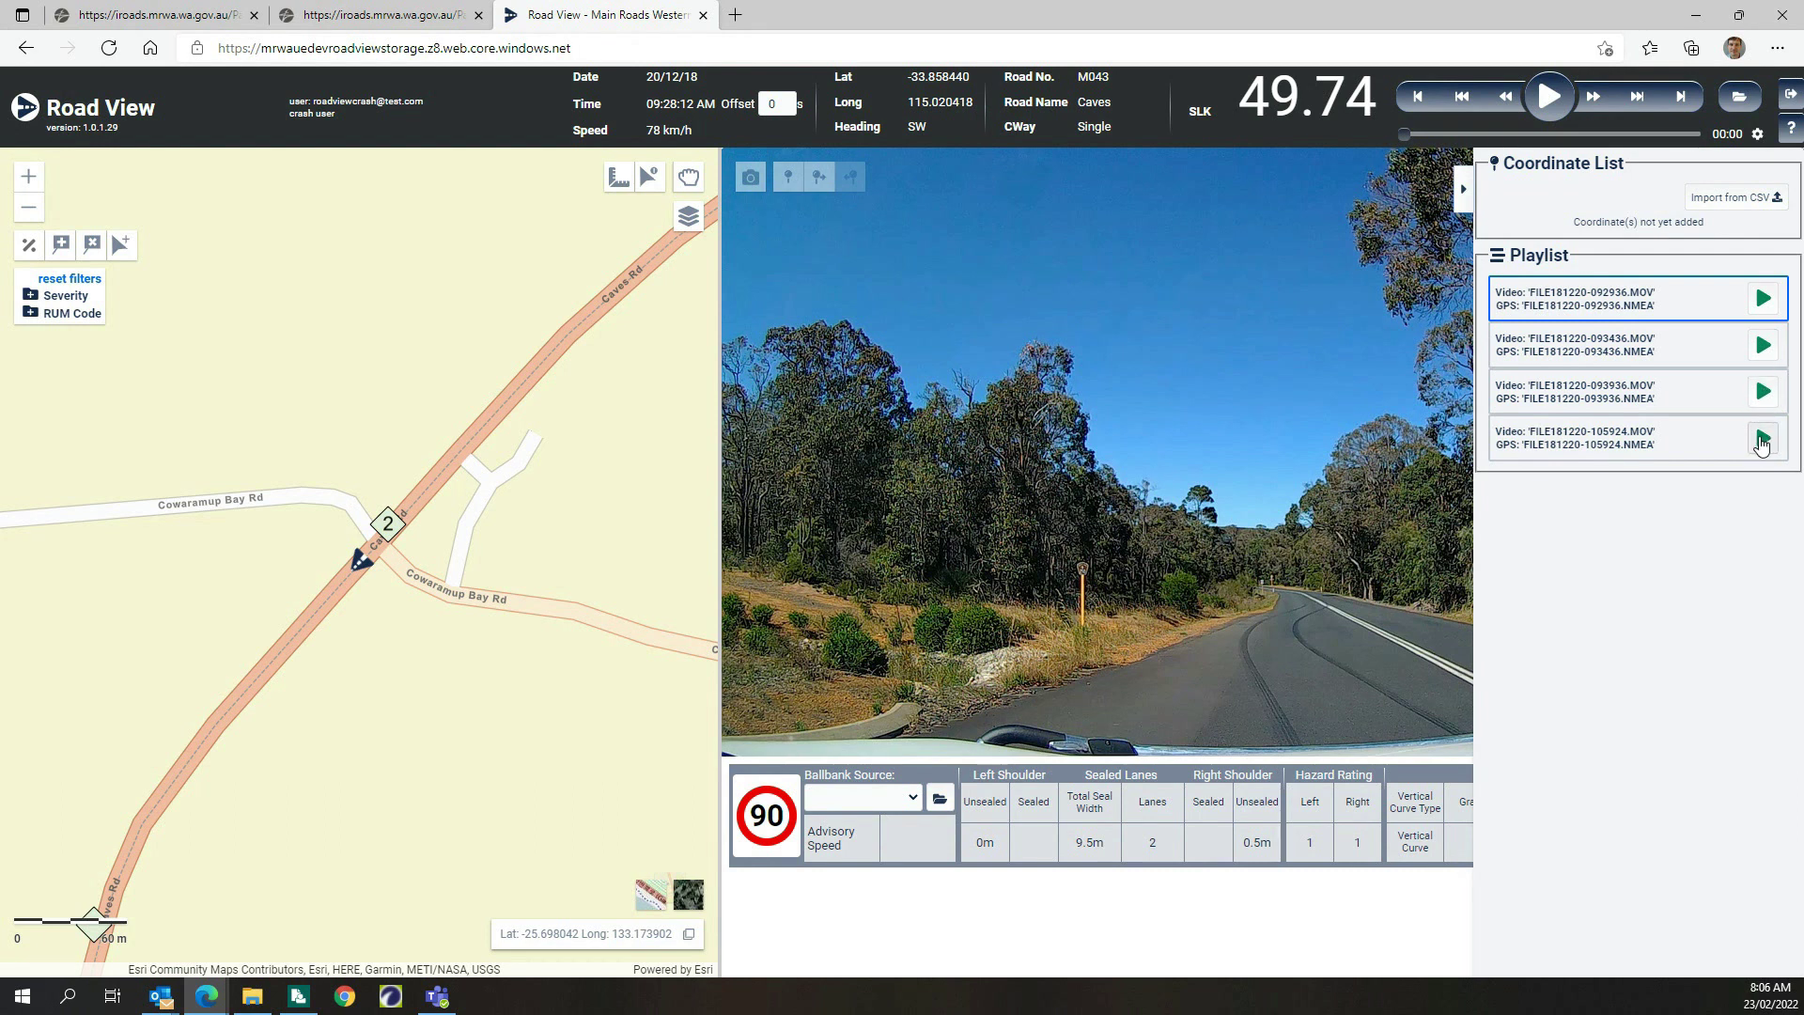
mouse_move(1640, 353)
left_mouse_down()
mouse_move(1635, 452)
mouse_move(1639, 353)
left_mouse_up()
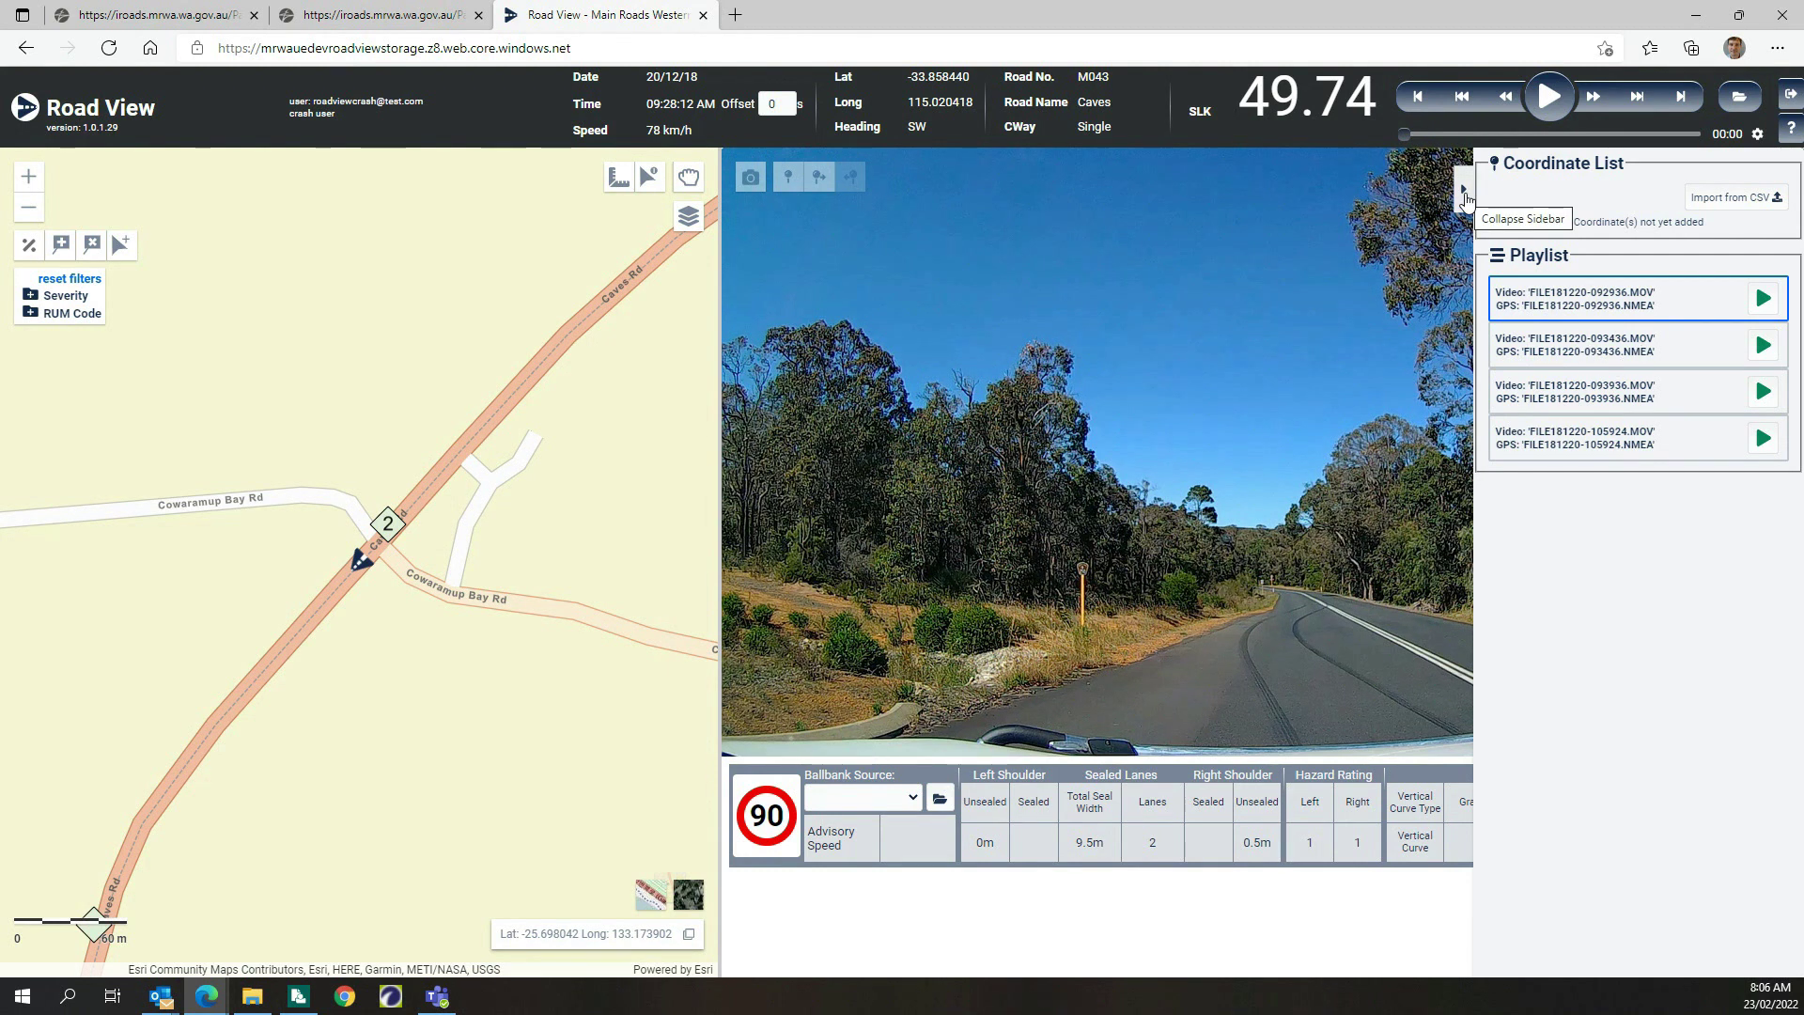
left_click(1465, 192)
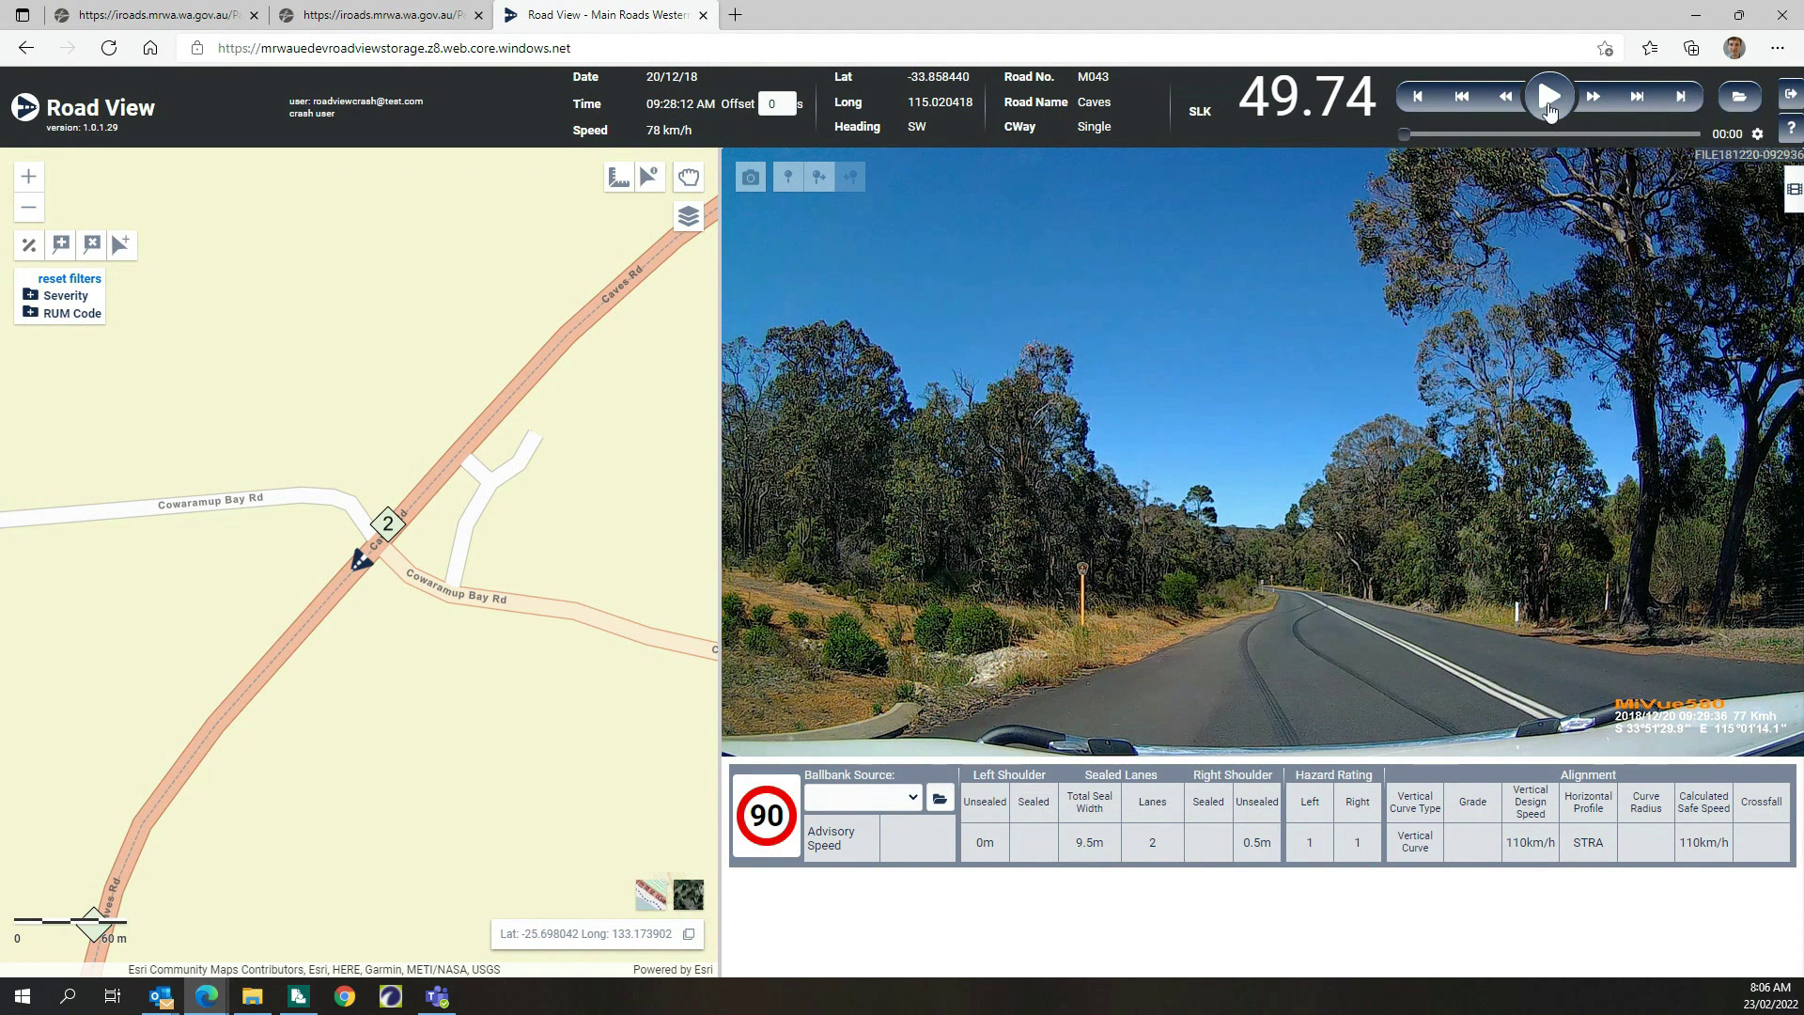
Start the first video, pause it after about one second and resume playback
left_click(1550, 97)
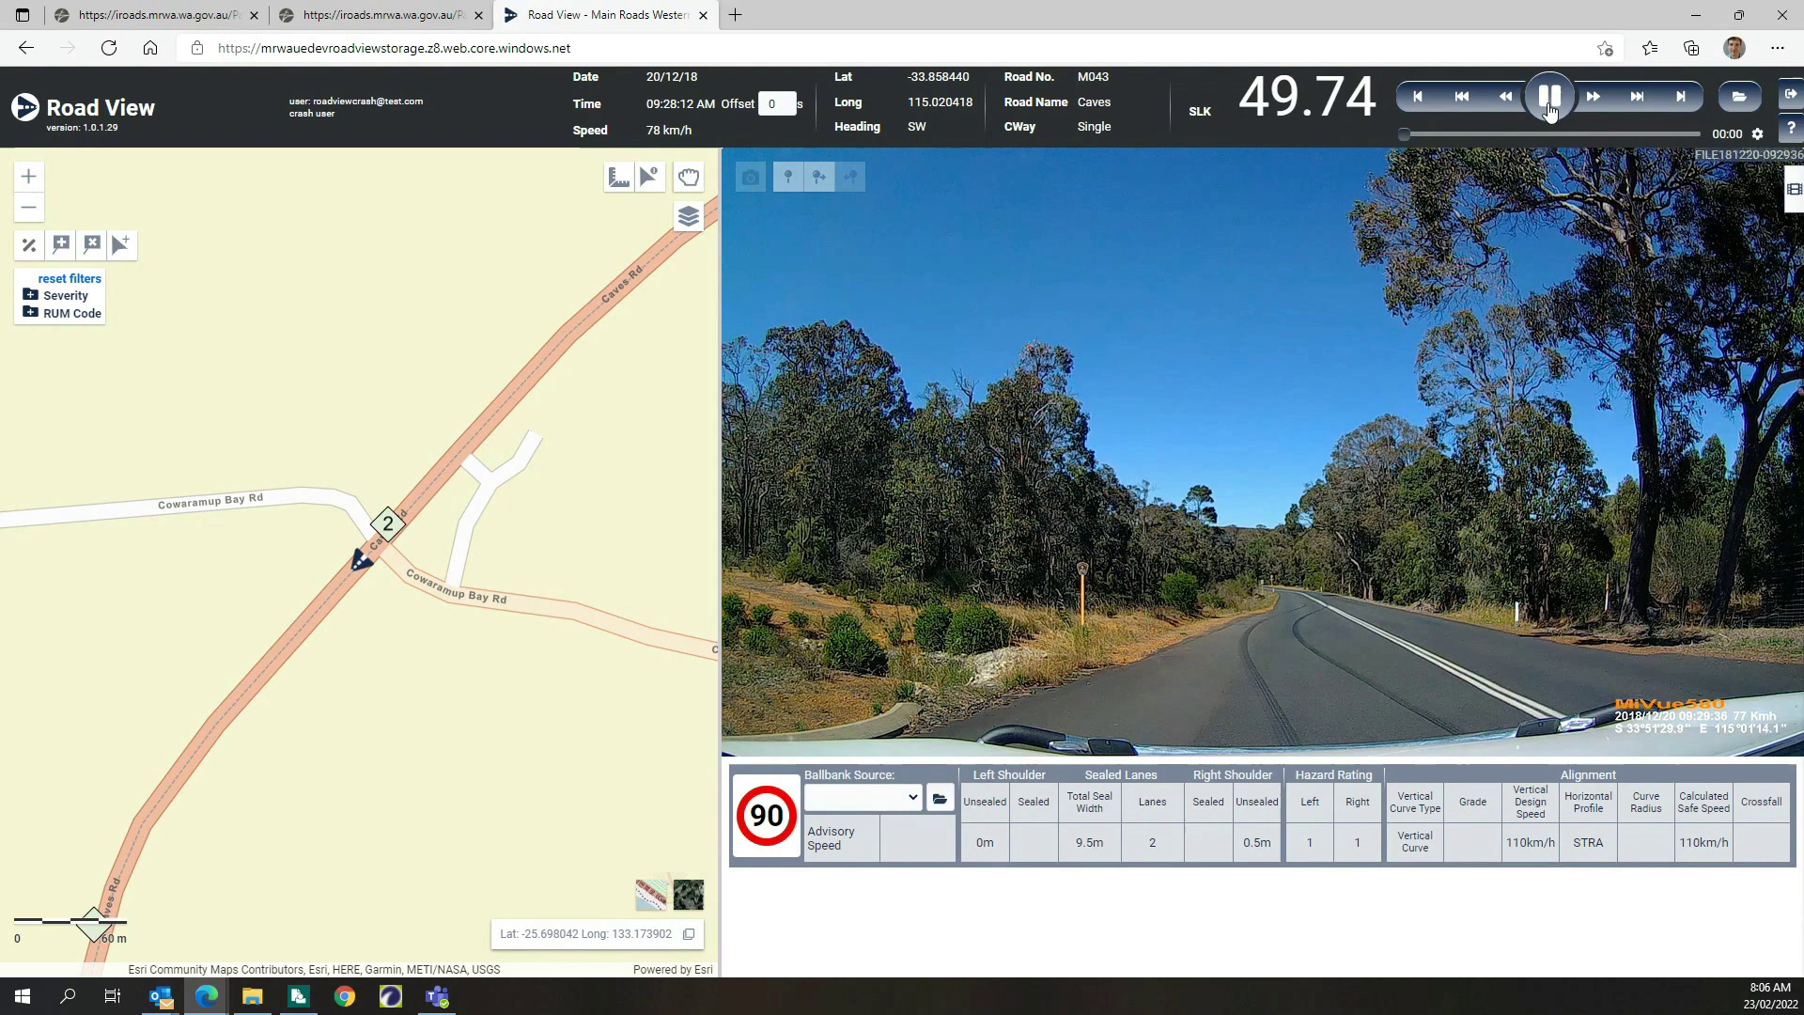
left_click(1549, 98)
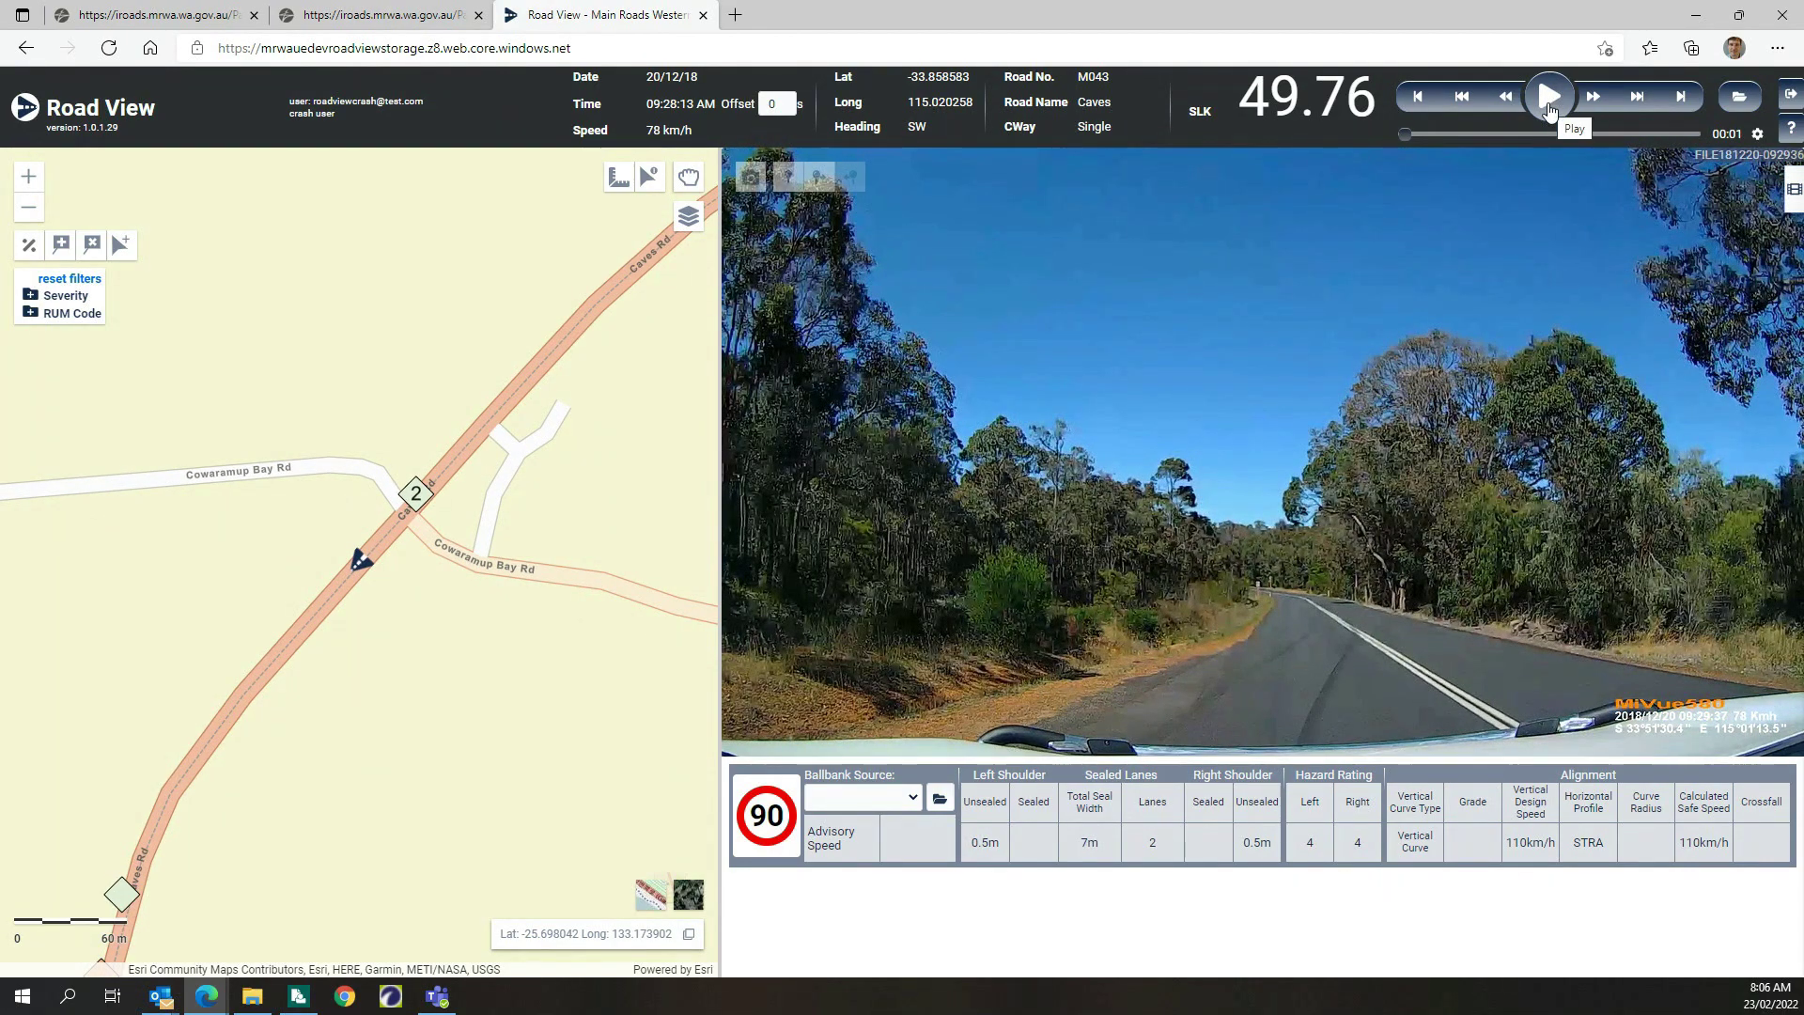
left_click(1550, 106)
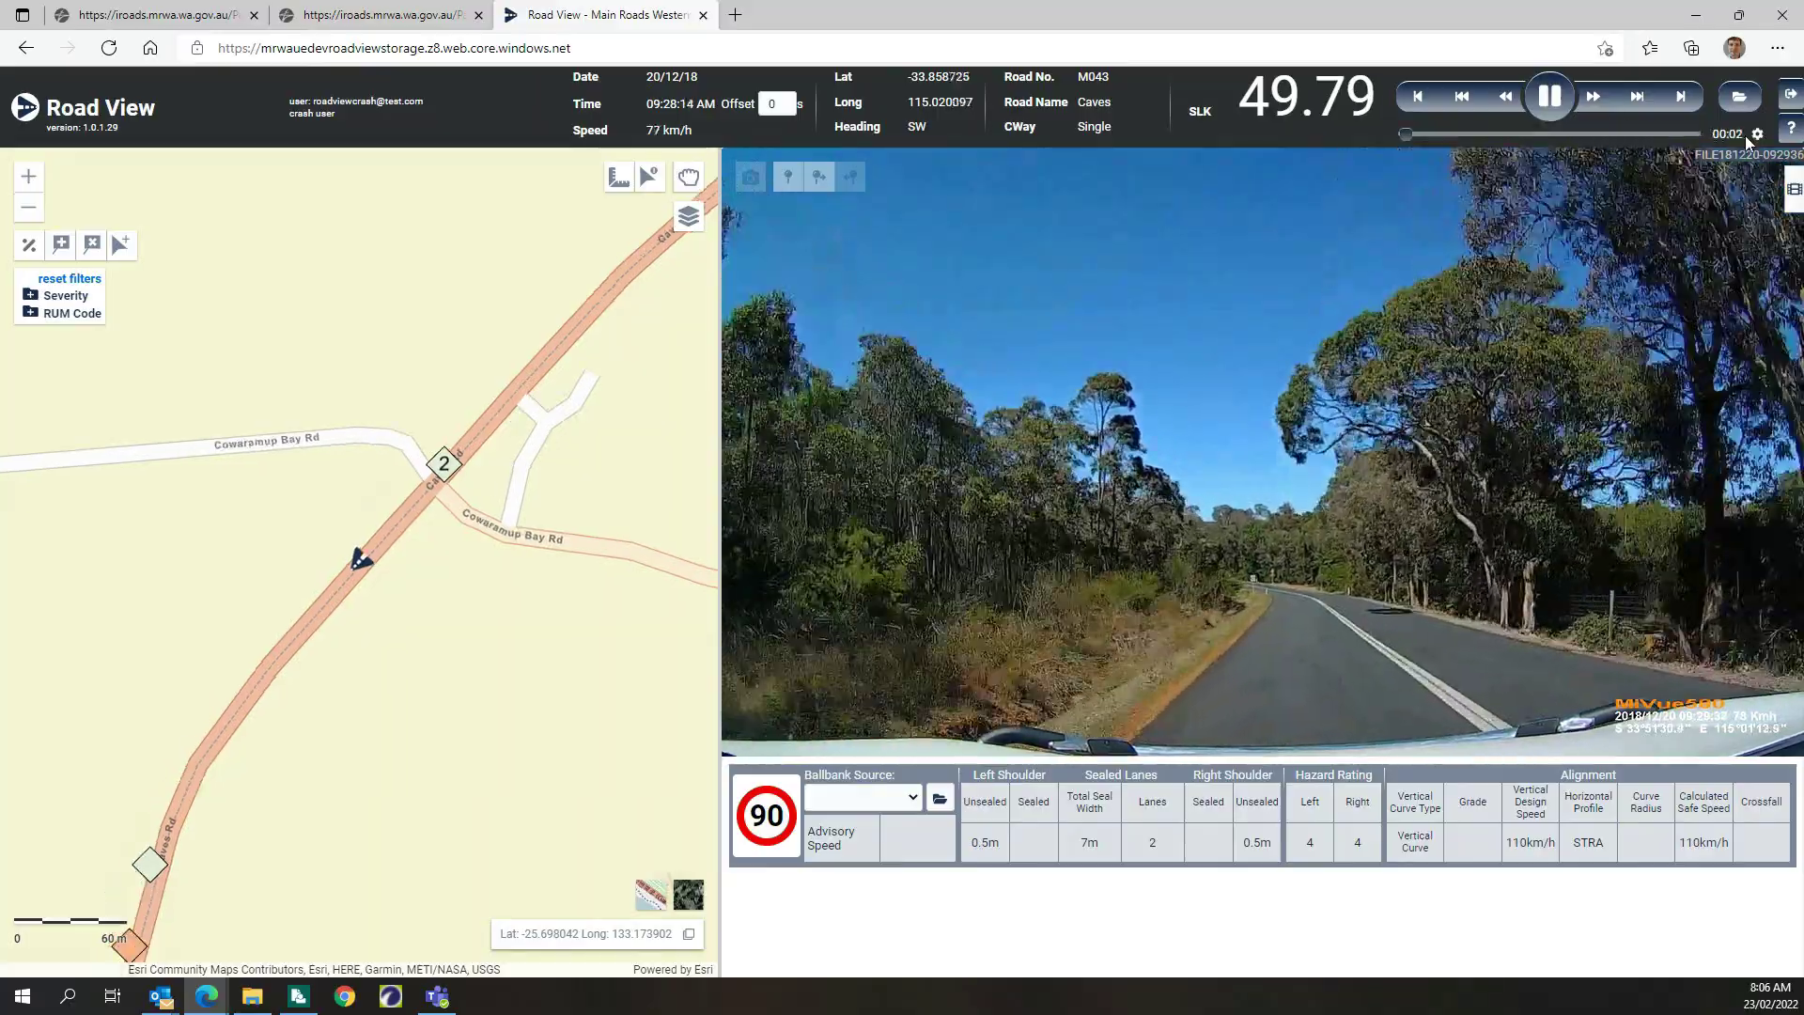
Set the video's playback rate to 2x and pause it at about 00:14
left_click(1757, 136)
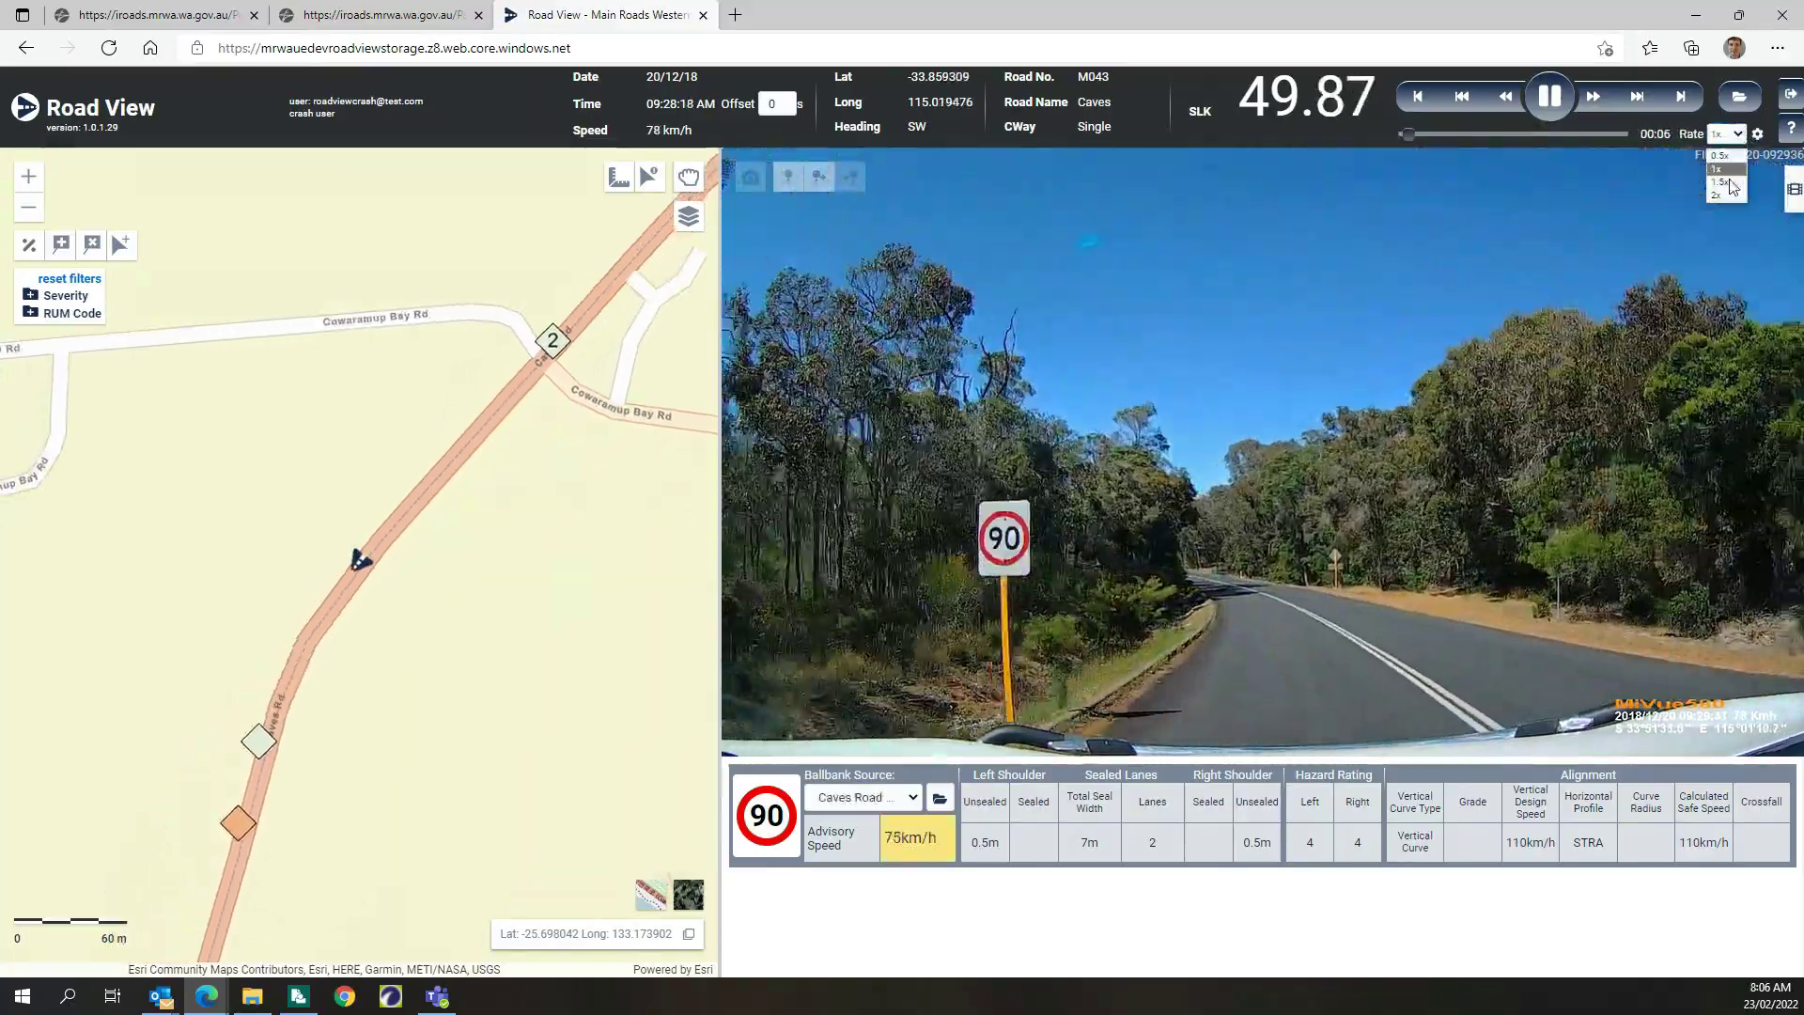
left_click(1727, 134)
left_click(1727, 196)
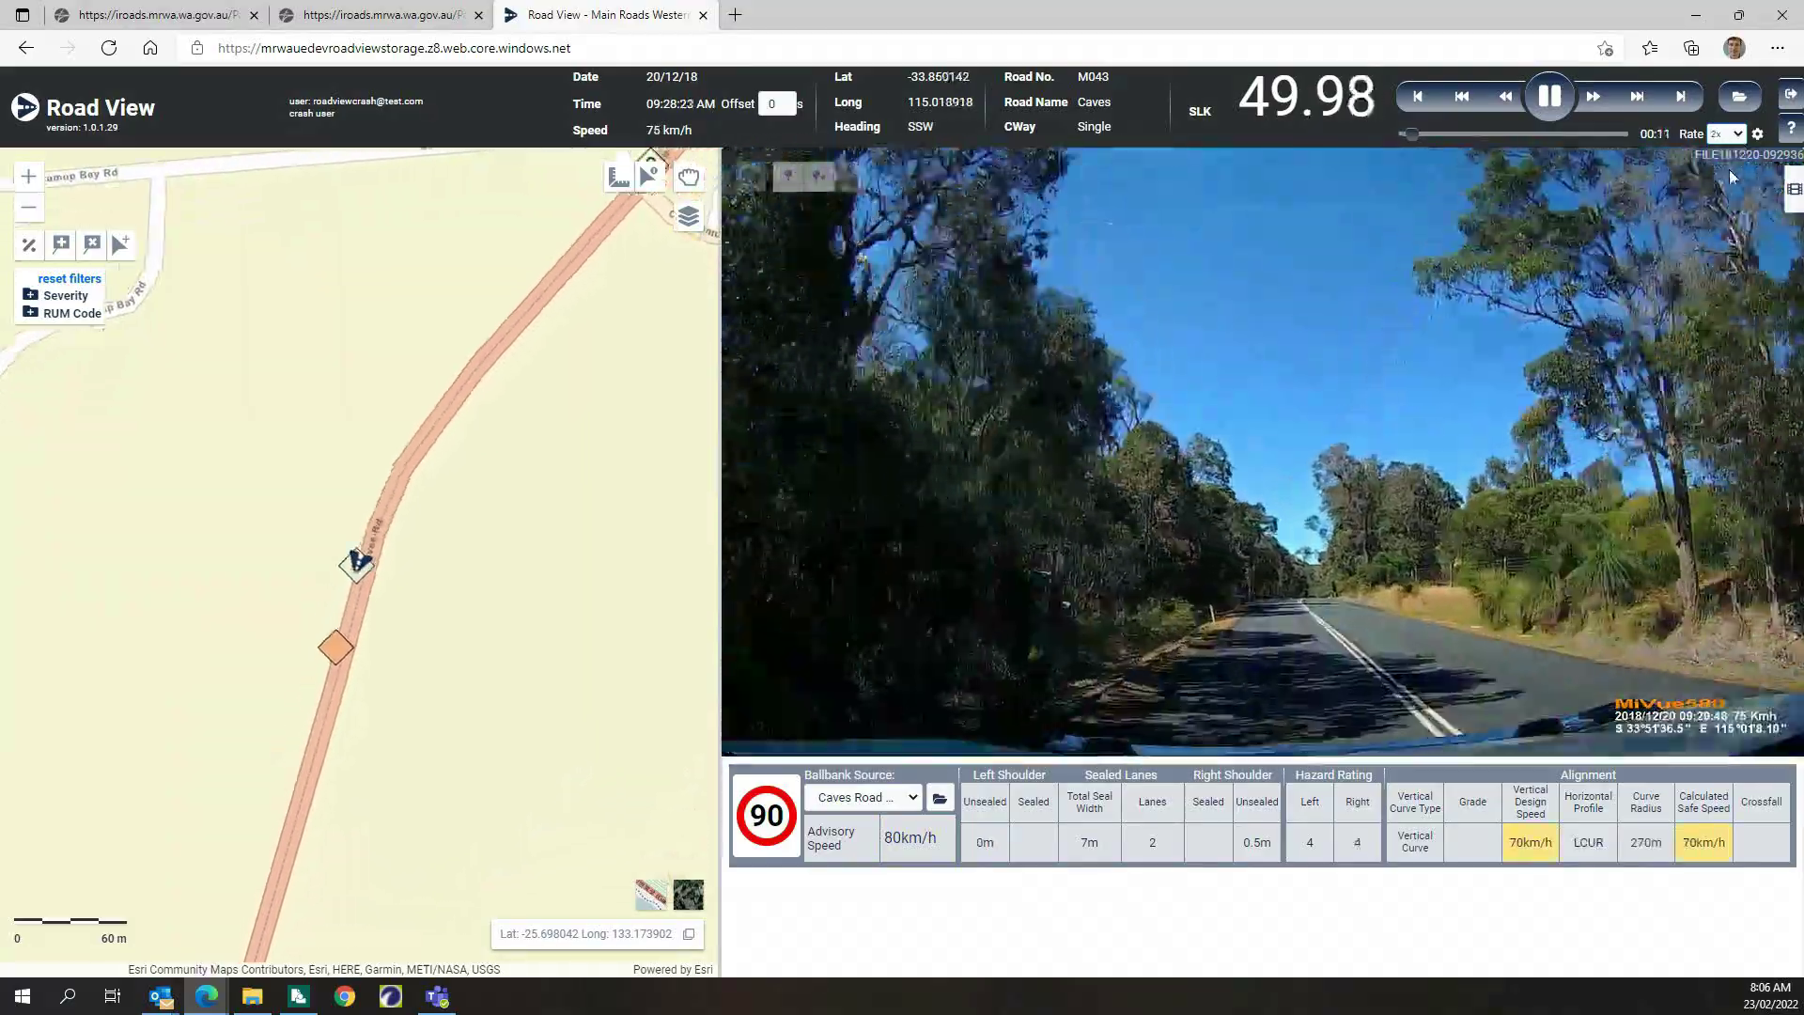
left_click(1552, 97)
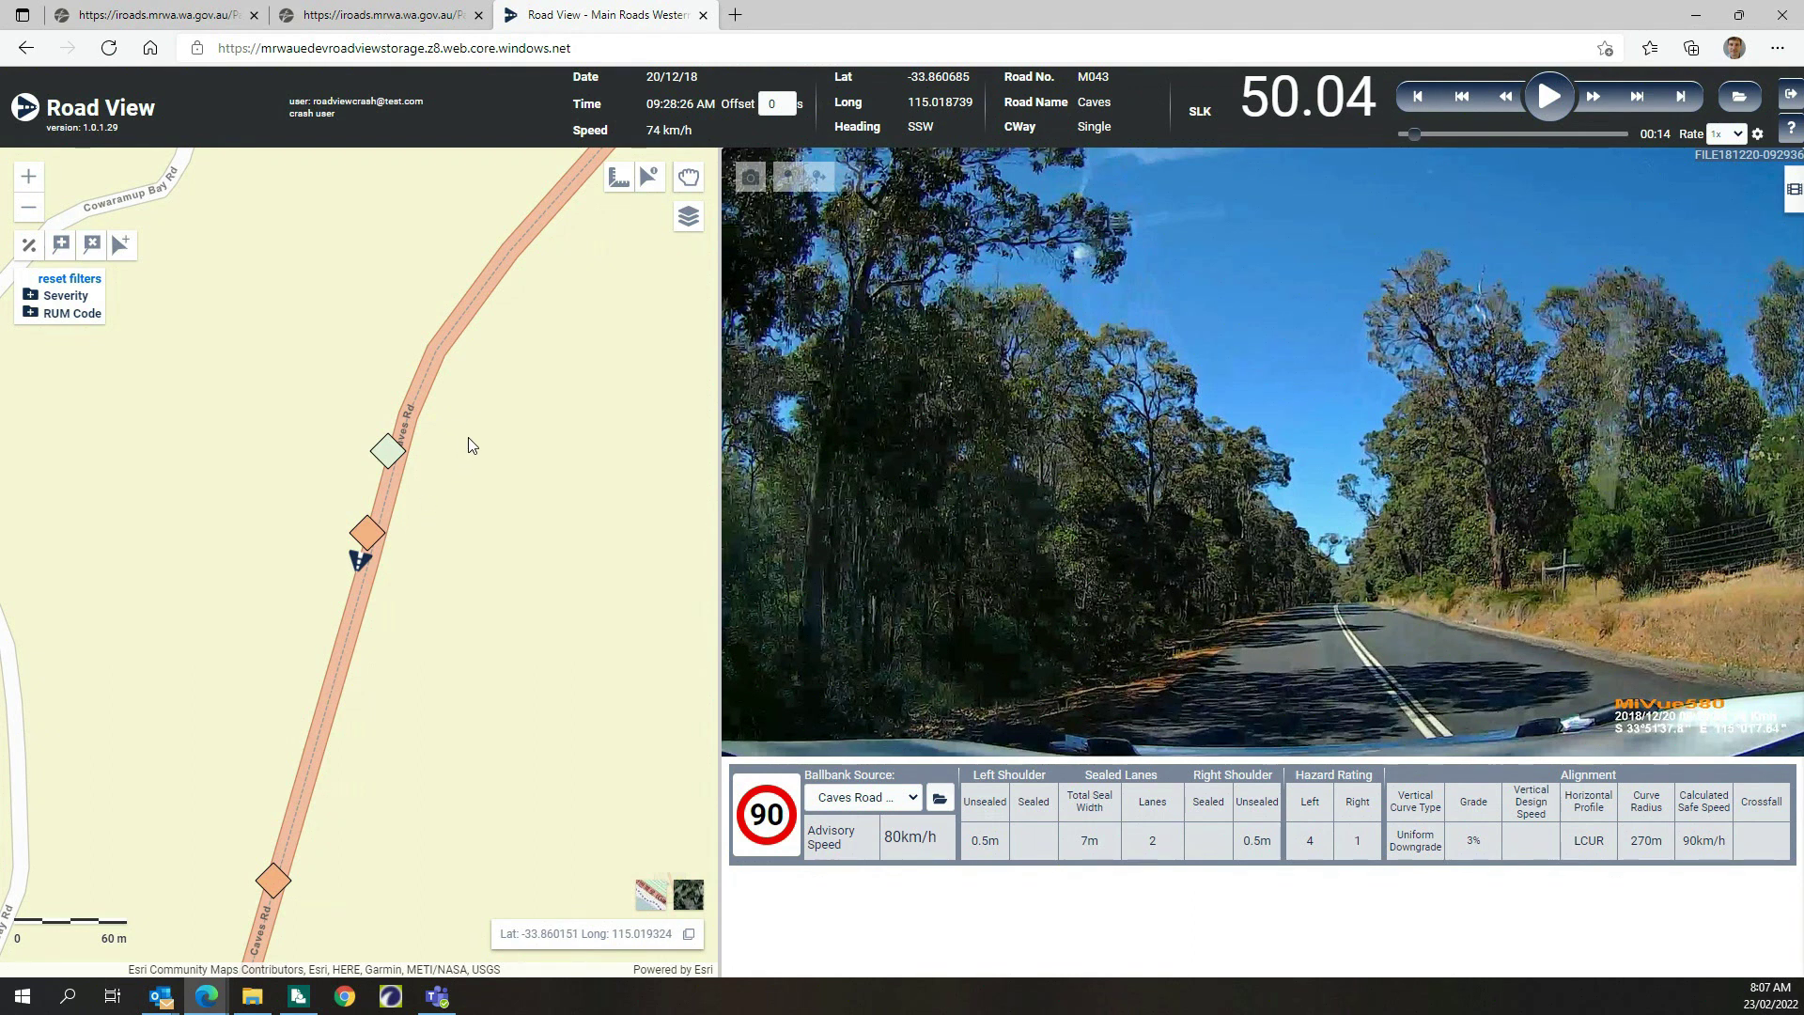
Try raising the time offset by a couple of seconds and return it to 0
left_click(789, 101)
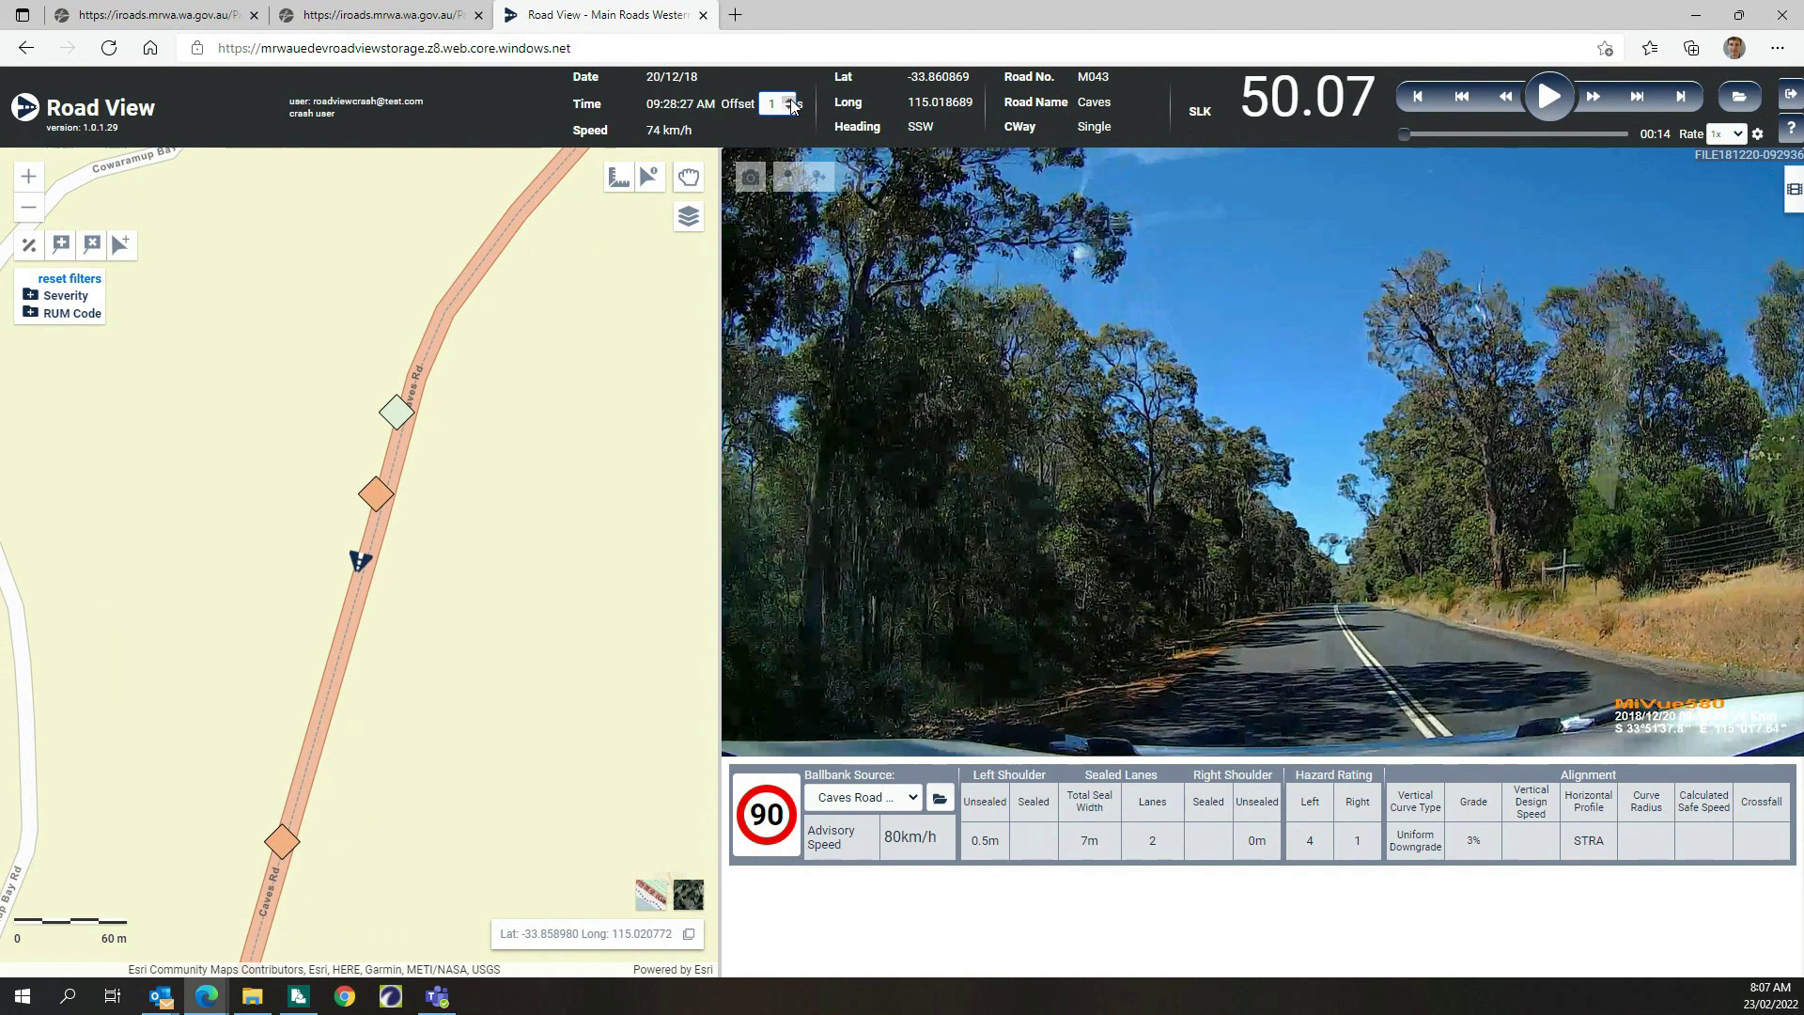
left_click(789, 101)
left_click(790, 107)
left_click(789, 106)
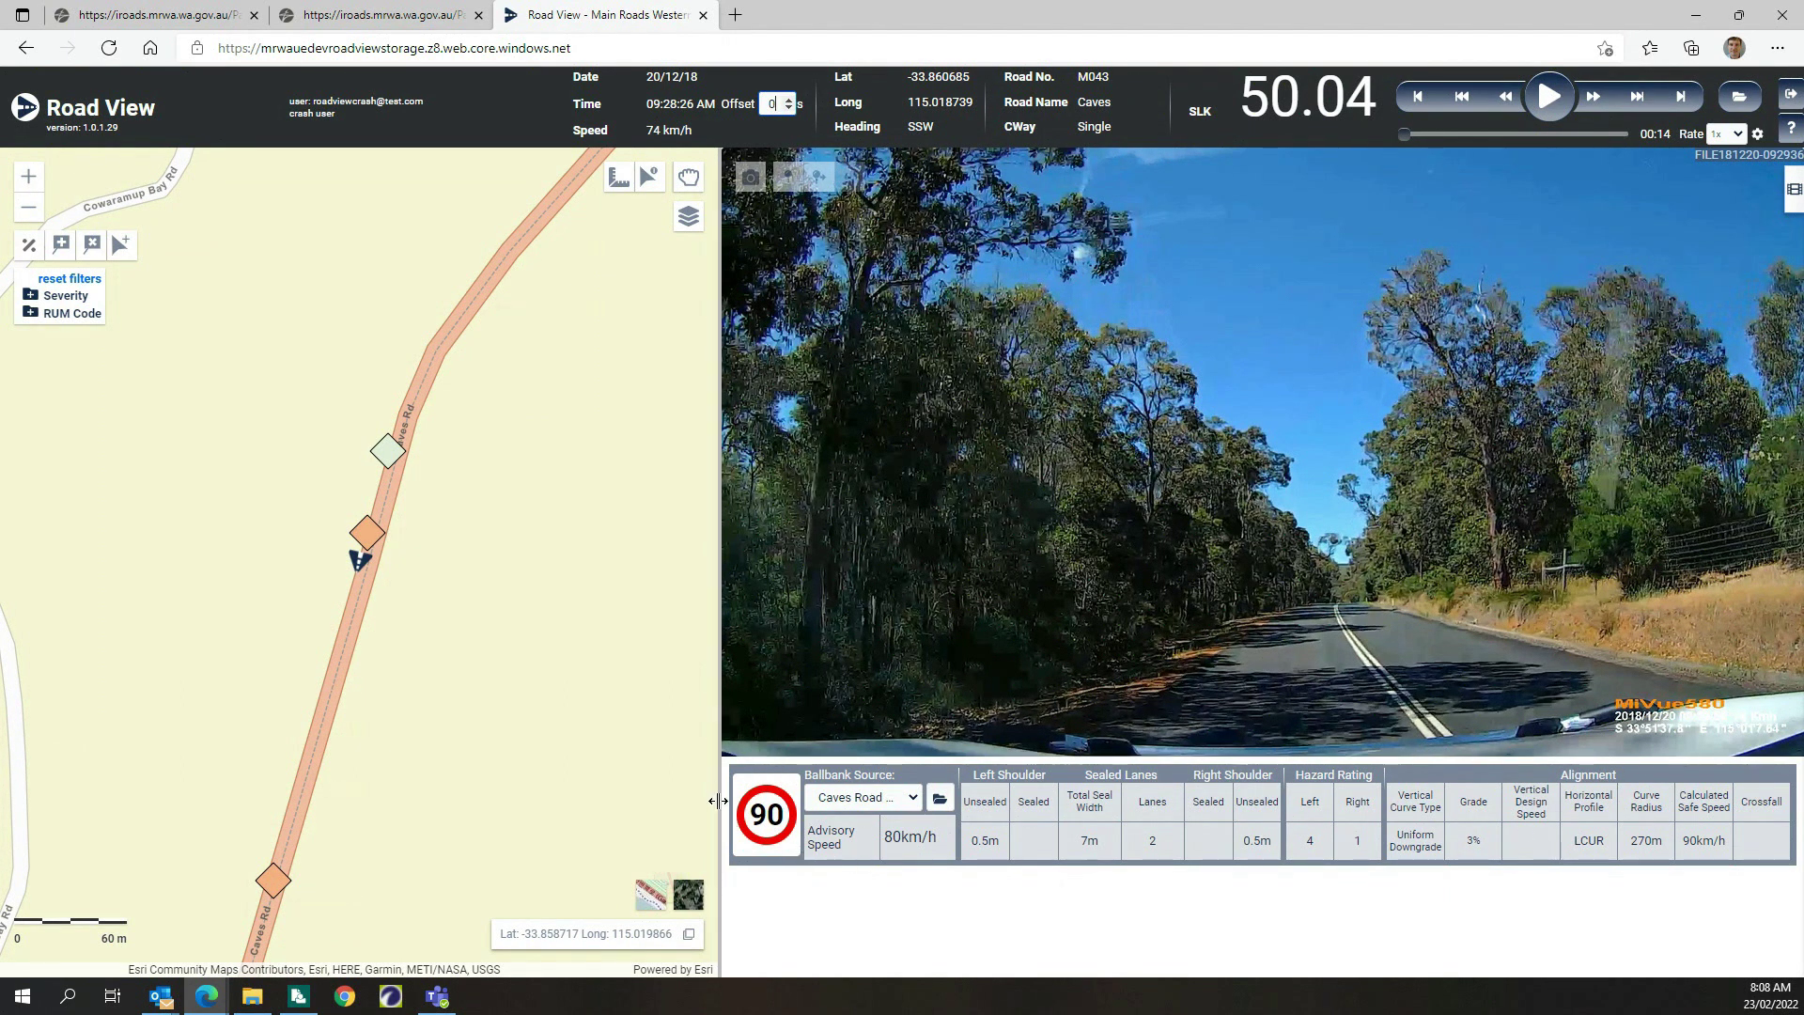
left_click(1793, 189)
left_click(1761, 436)
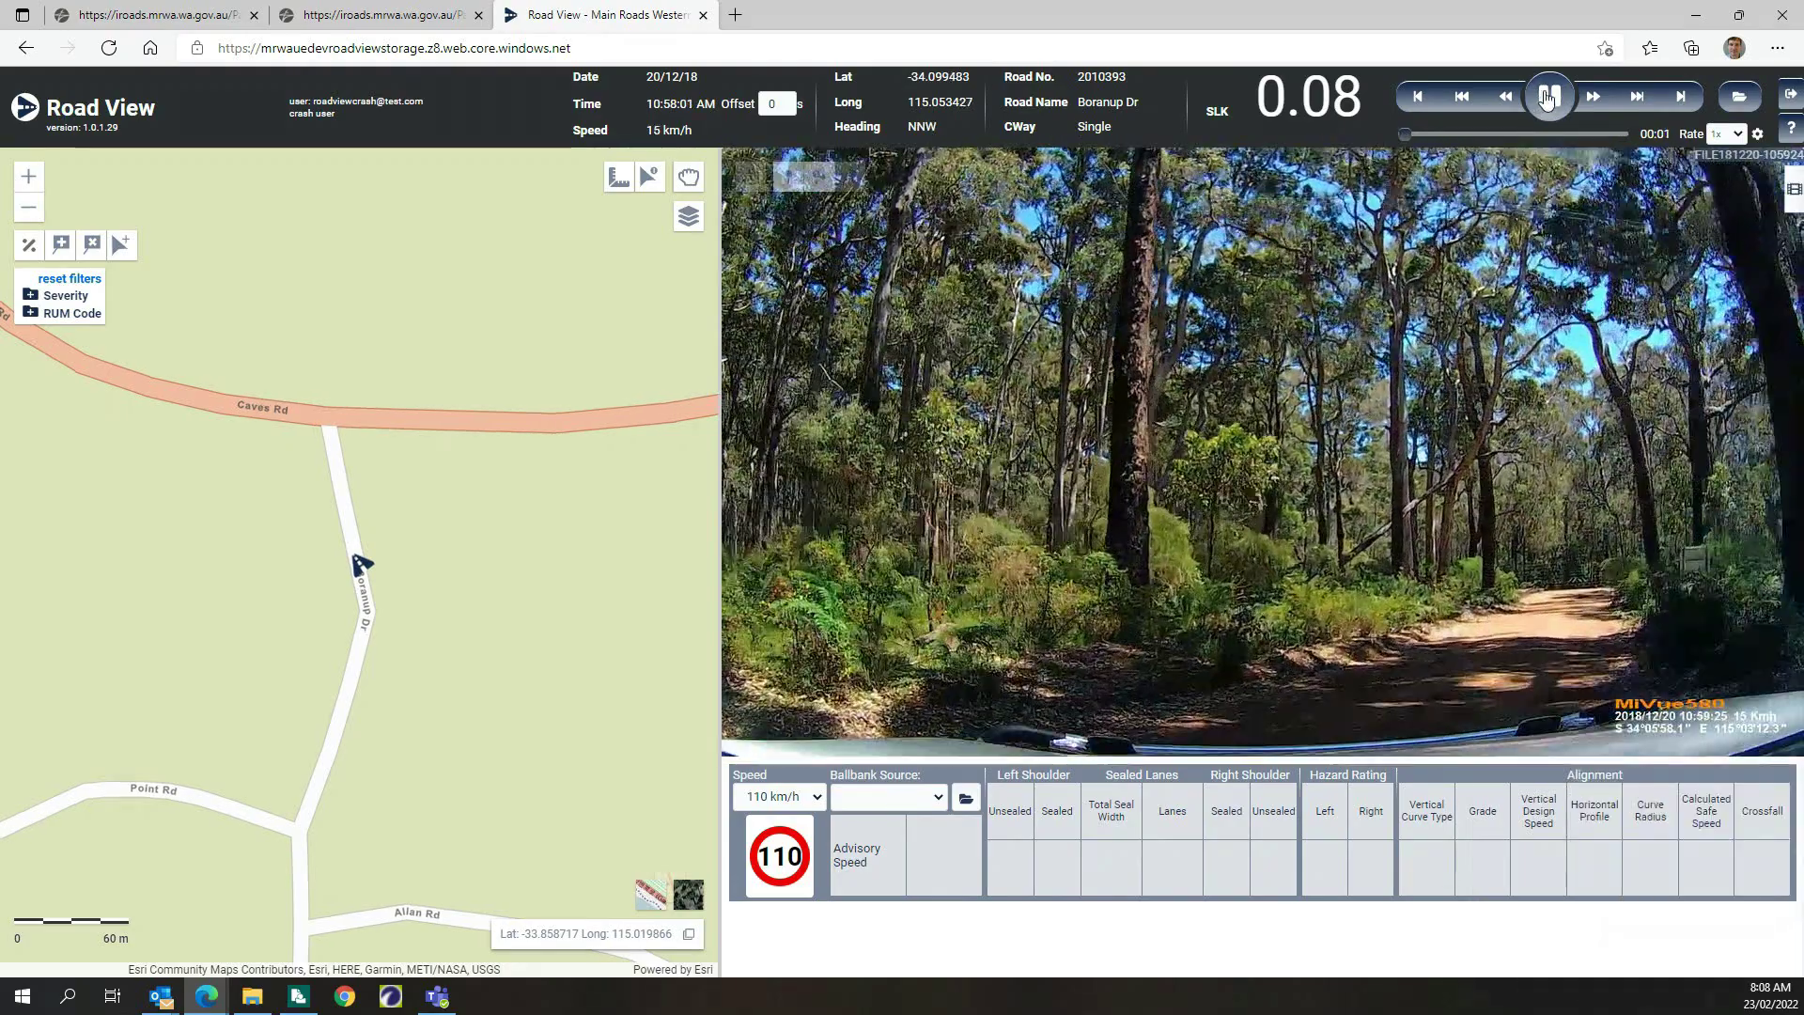
left_click(1548, 97)
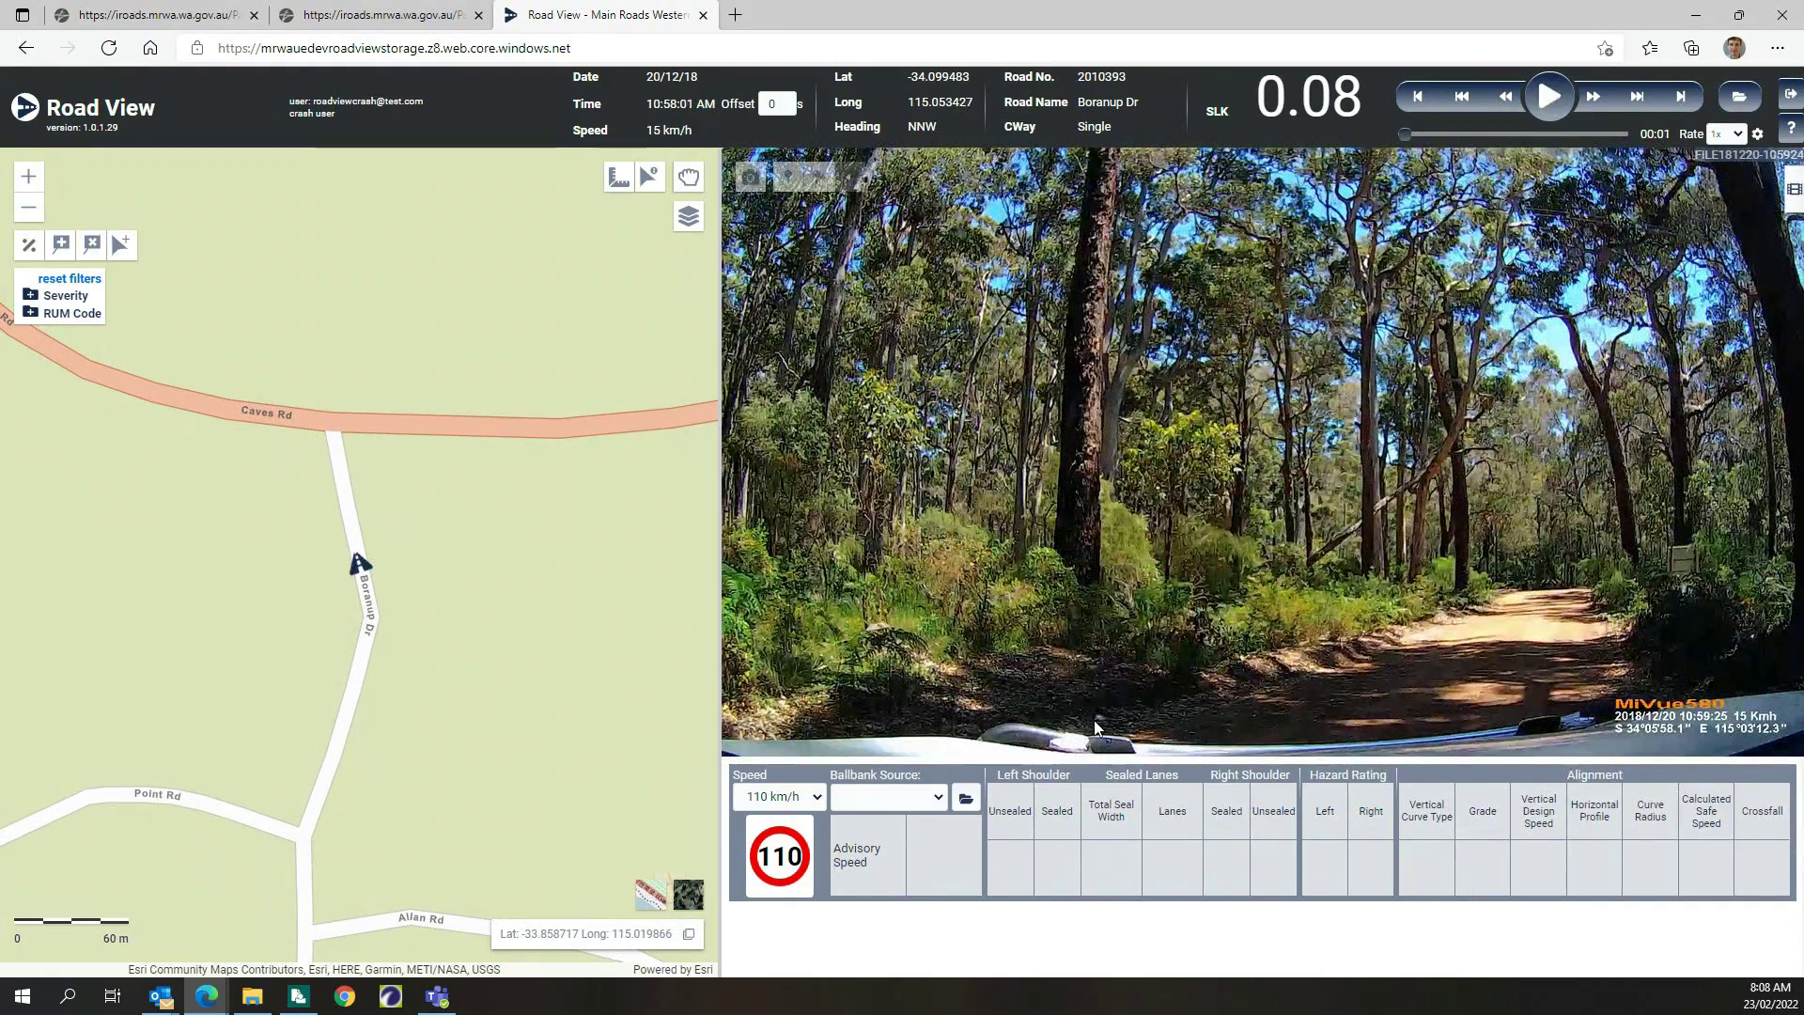
Switch the road's default speed limit to 50 km/h and return it to 110 km/h
left_click(816, 801)
left_click(770, 838)
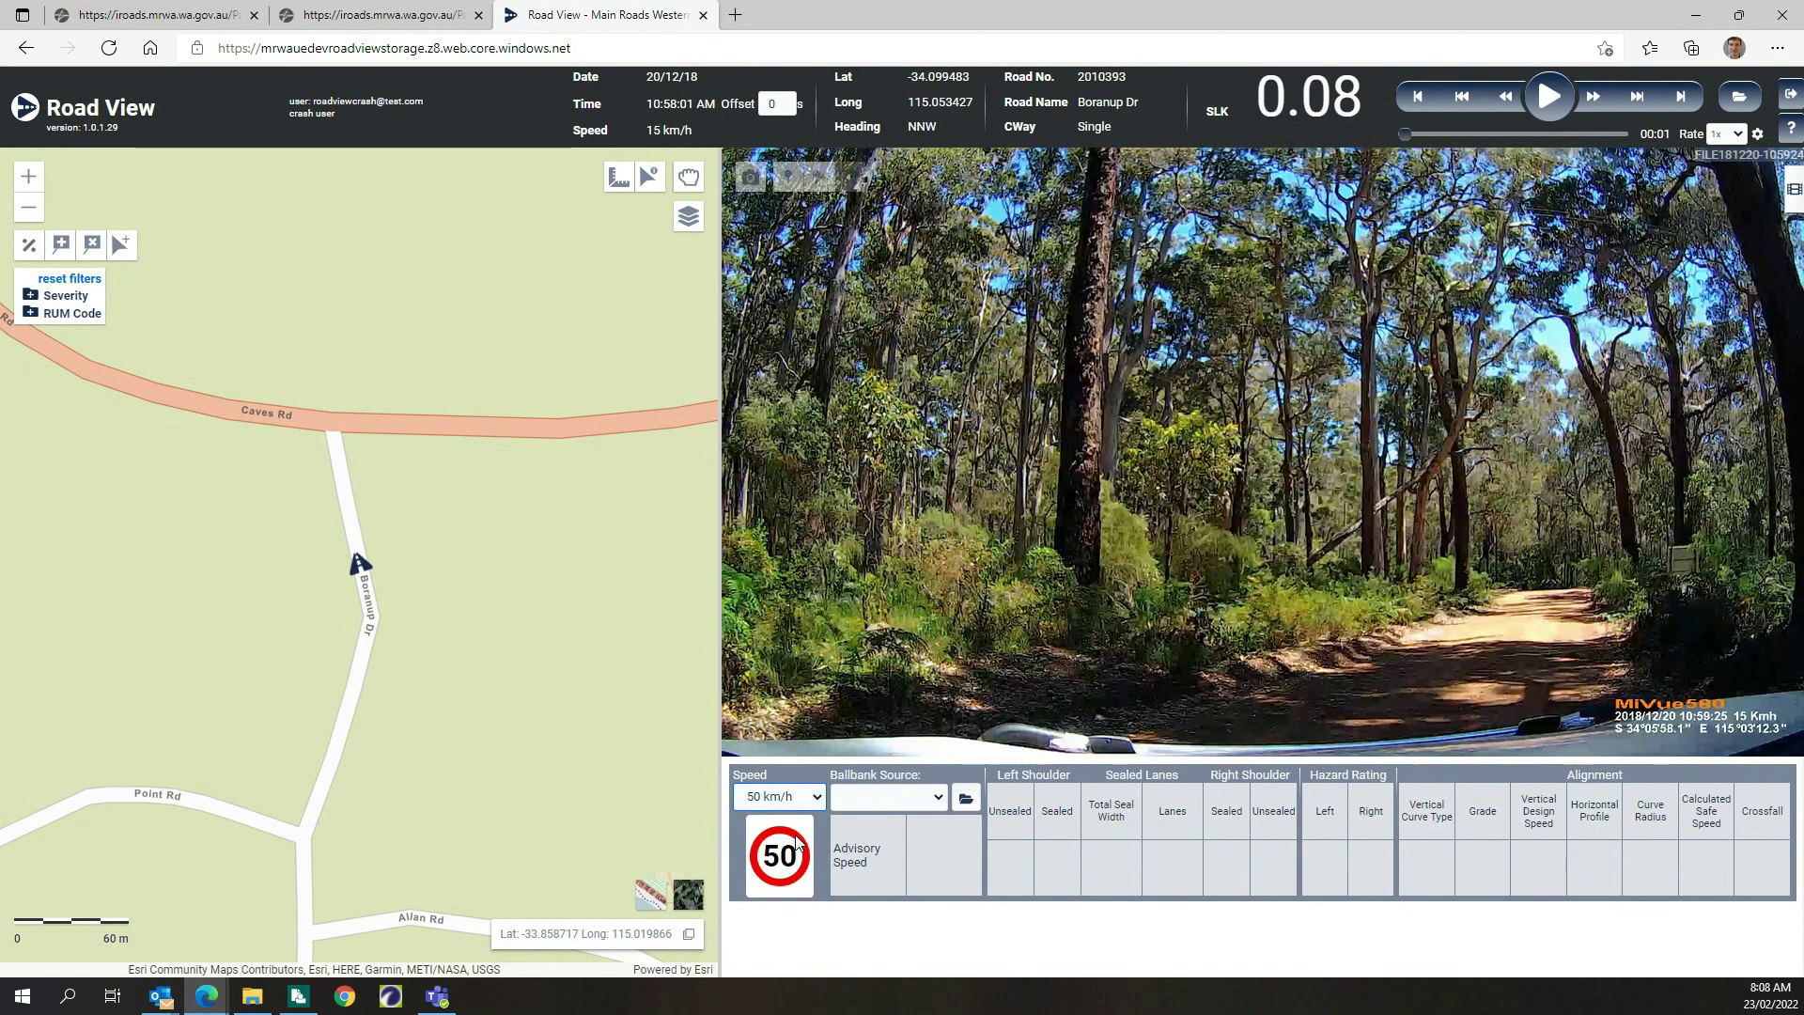
left_click(819, 799)
left_click(789, 822)
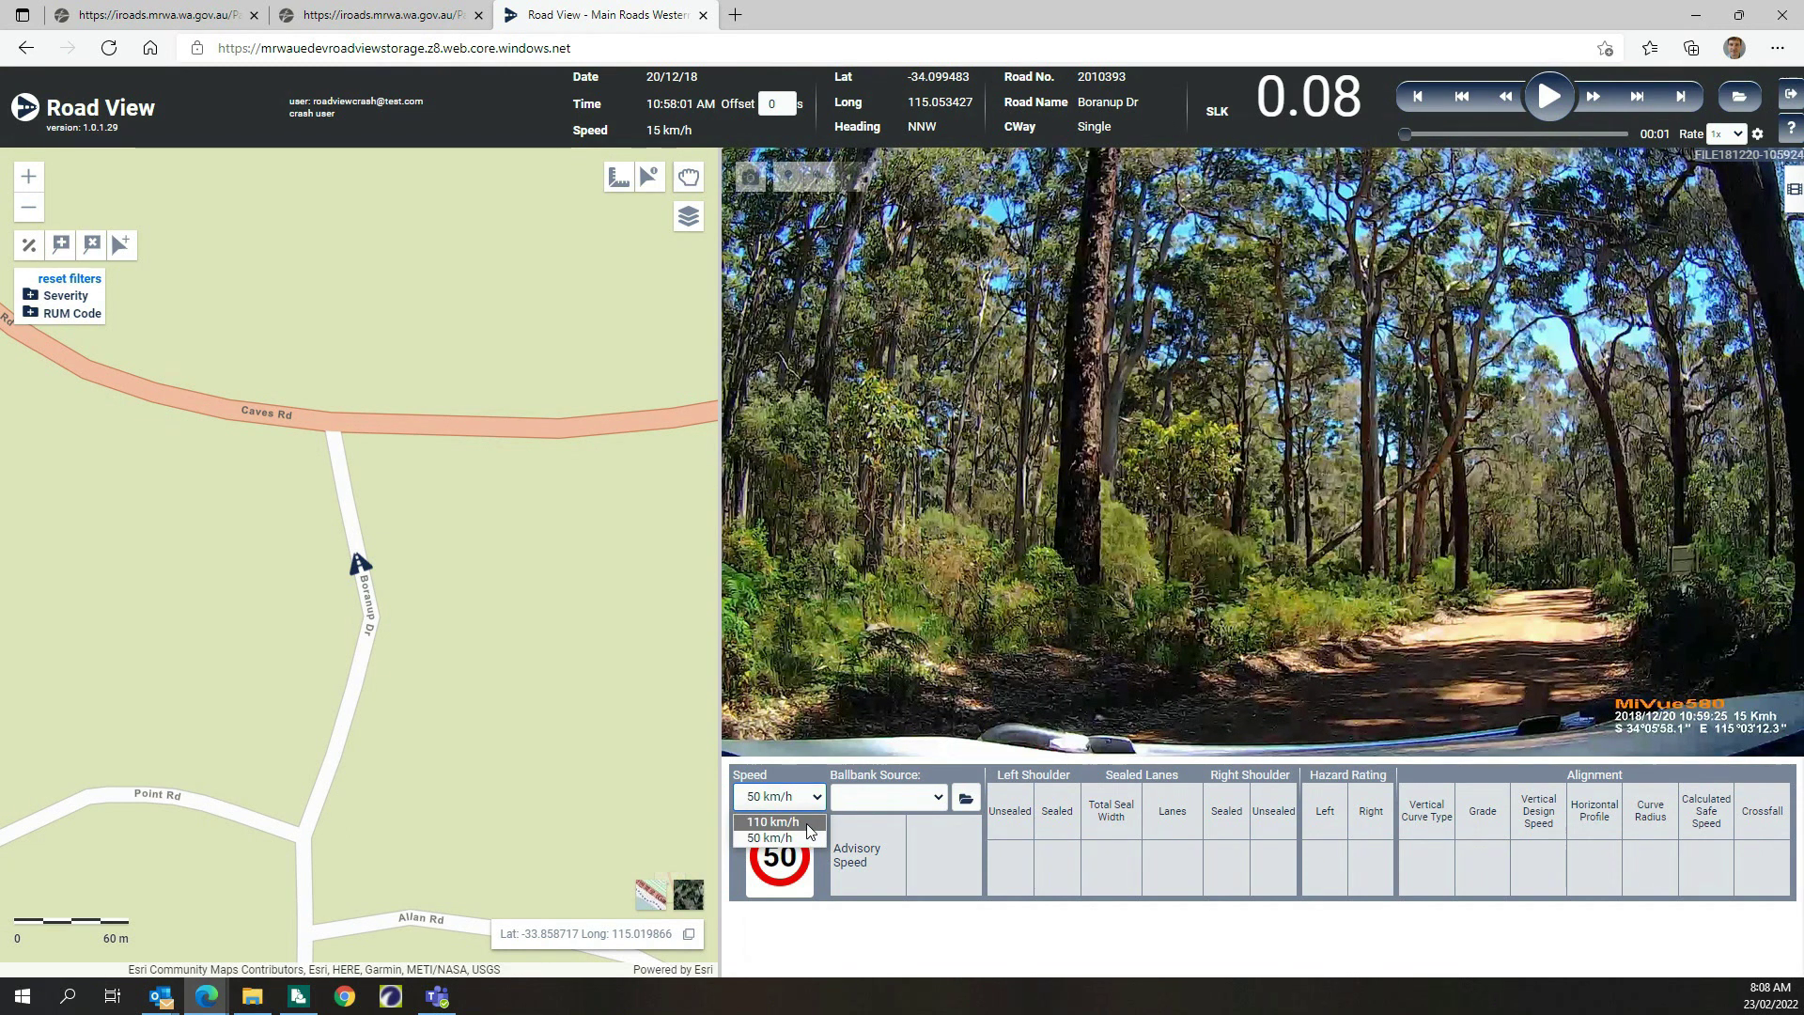
left_click(1793, 189)
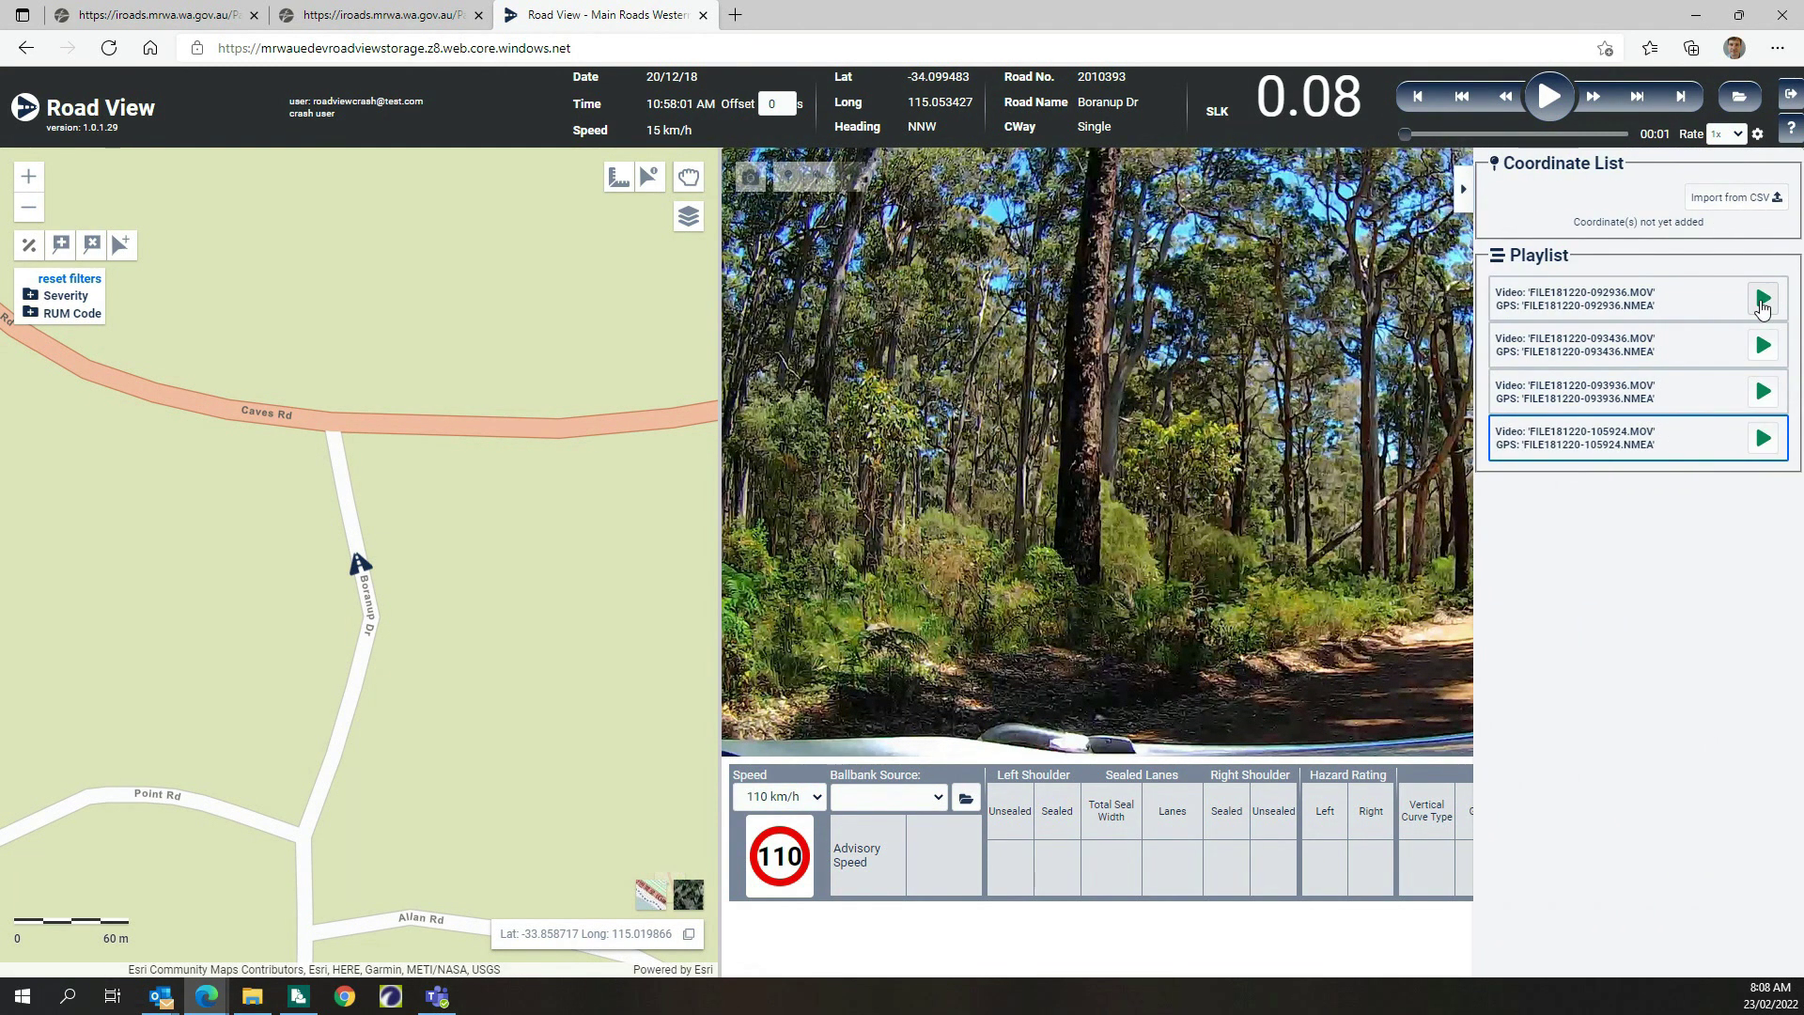
left_click(1763, 300)
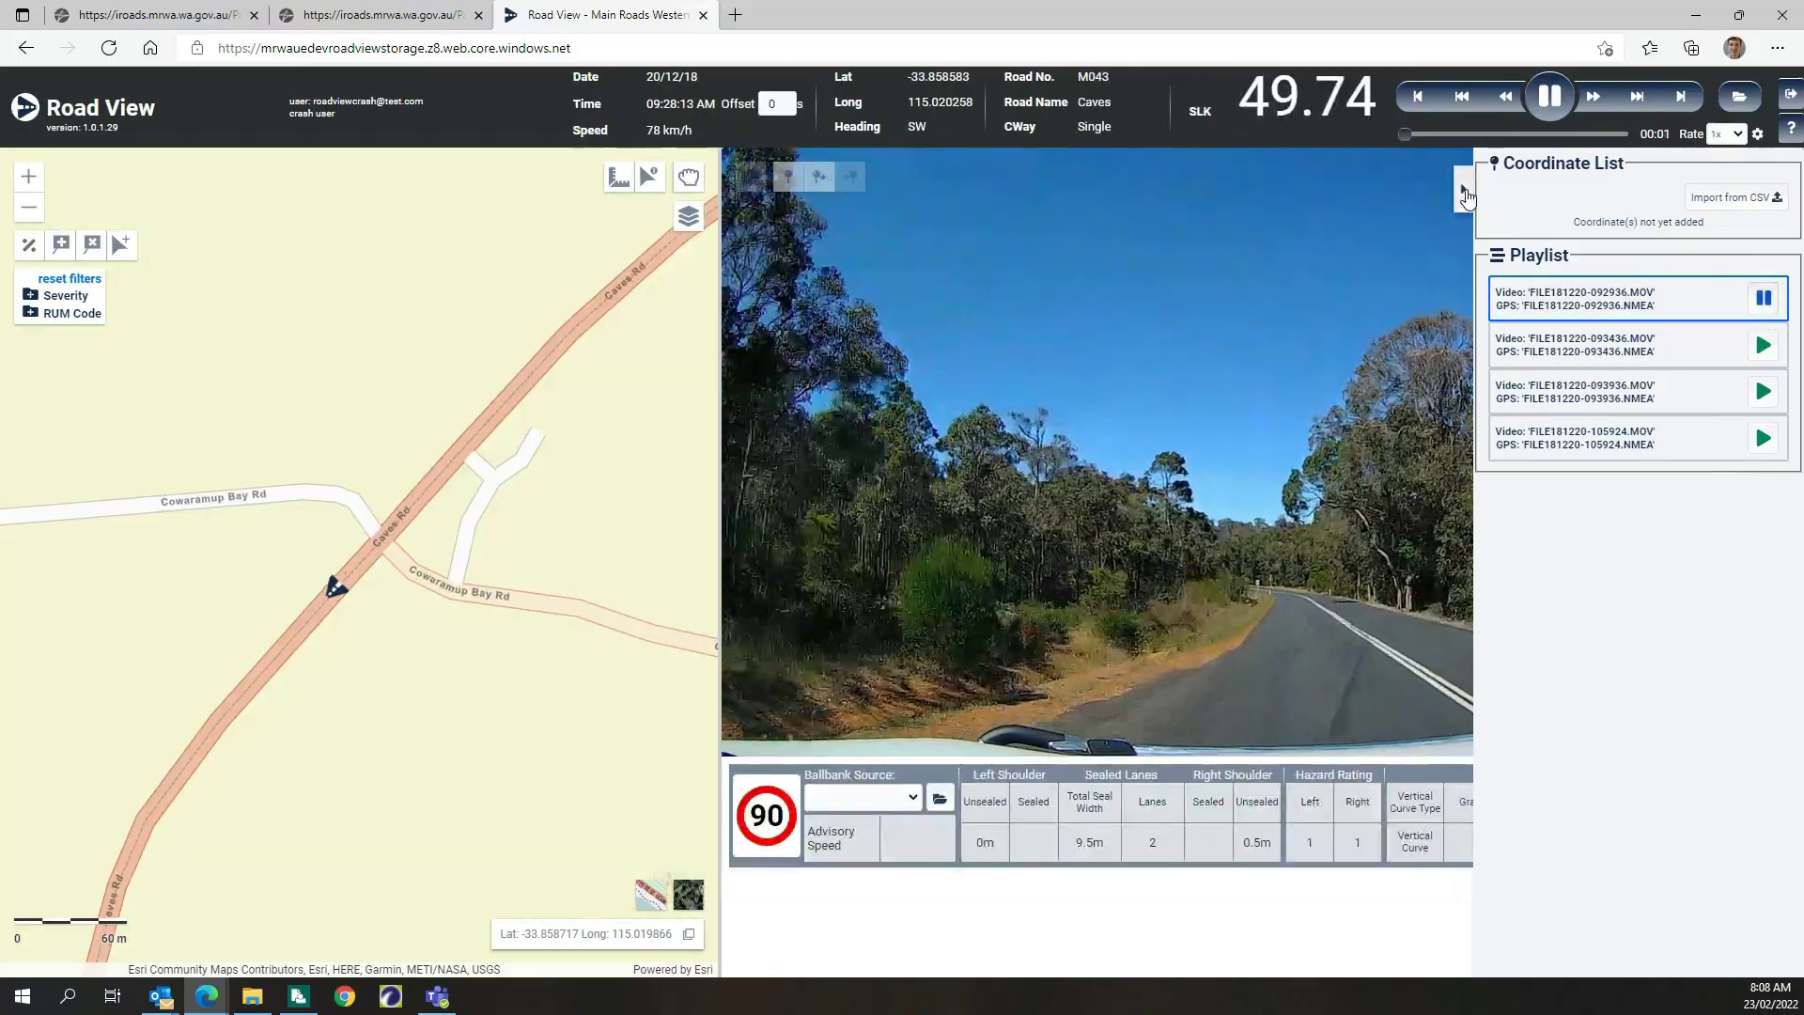
left_click(1463, 191)
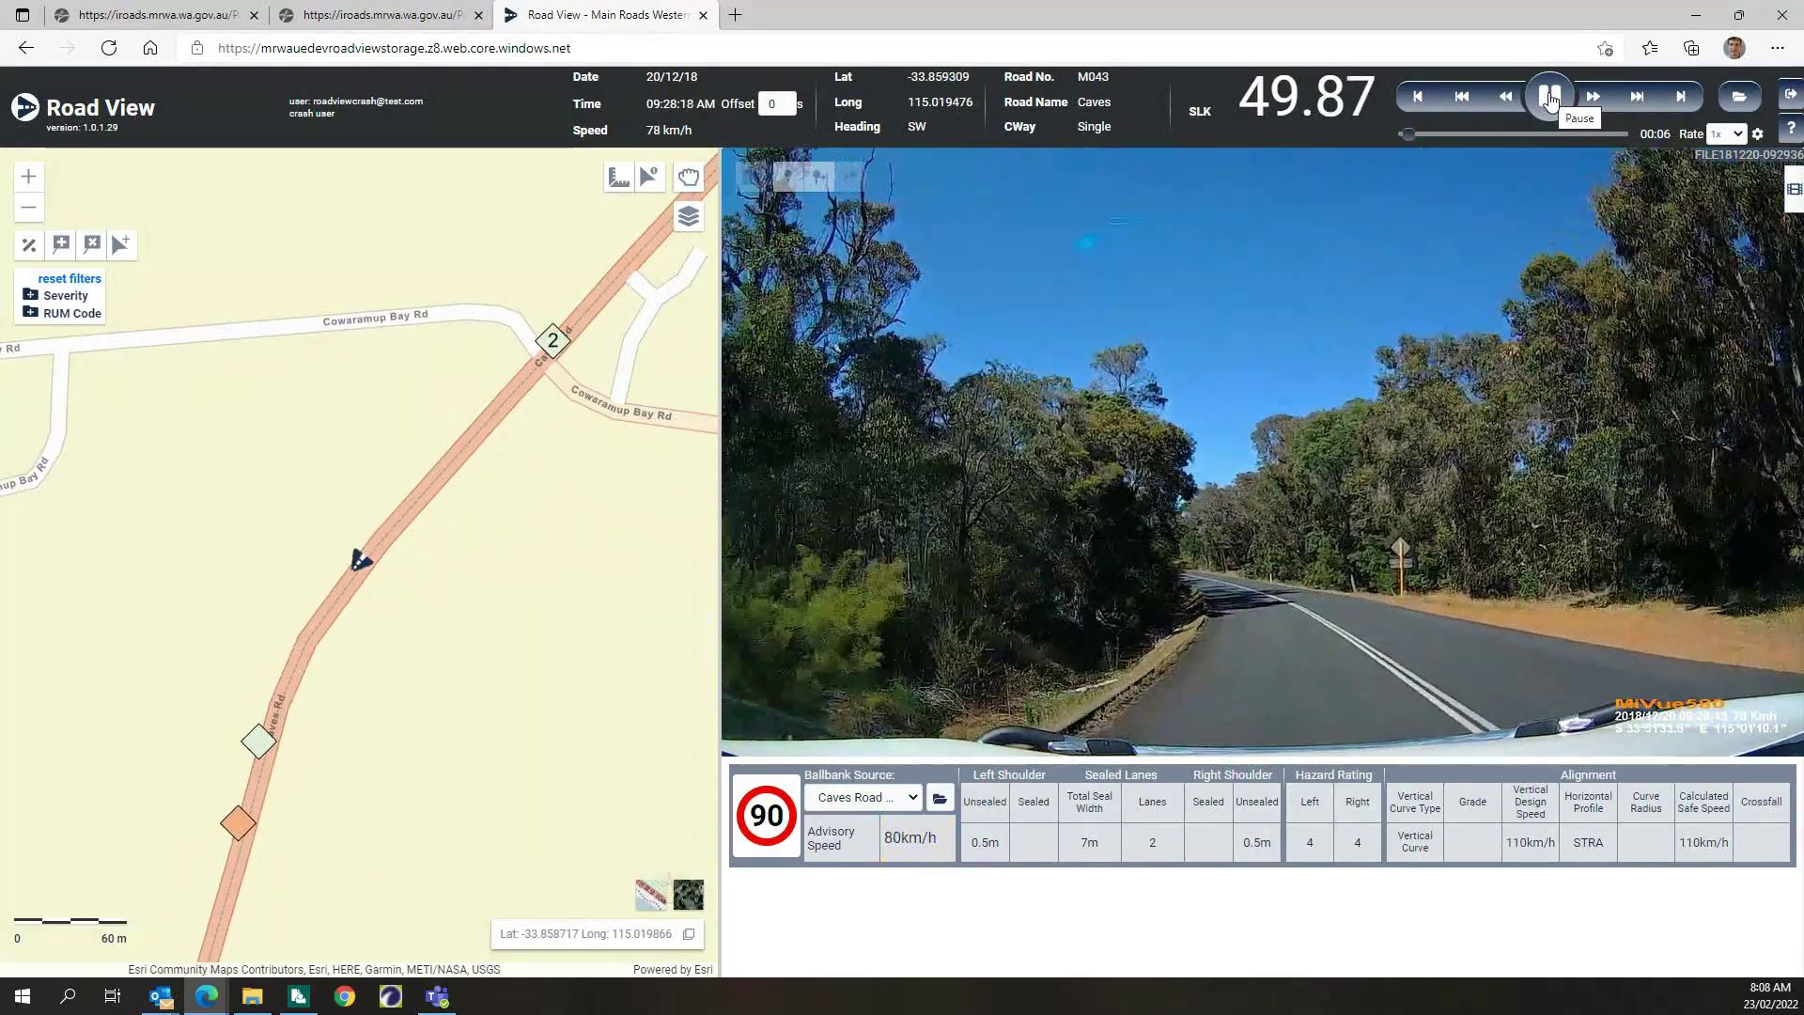
left_click(1549, 98)
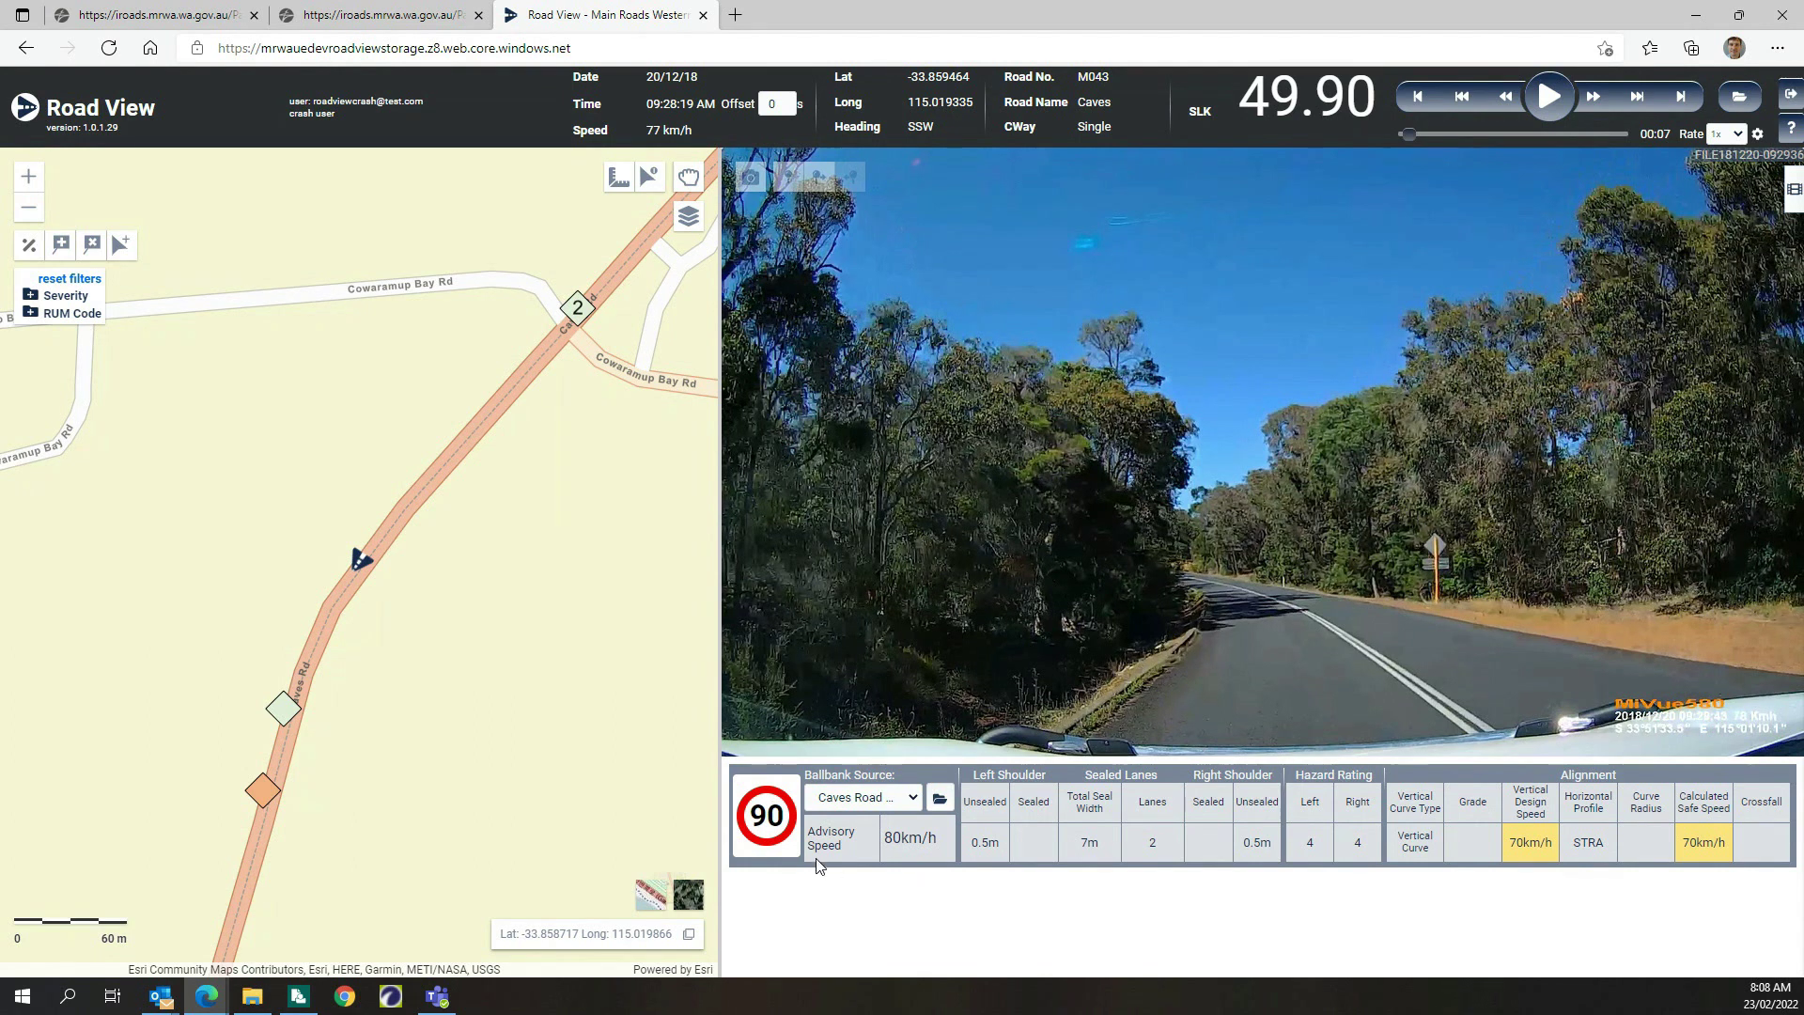
Switch the ballbank source to Caves Road NB Run 2 06/12/18, SB Run 1 05/12/18 and finally SB Run 2 06/12/18
left_click(911, 798)
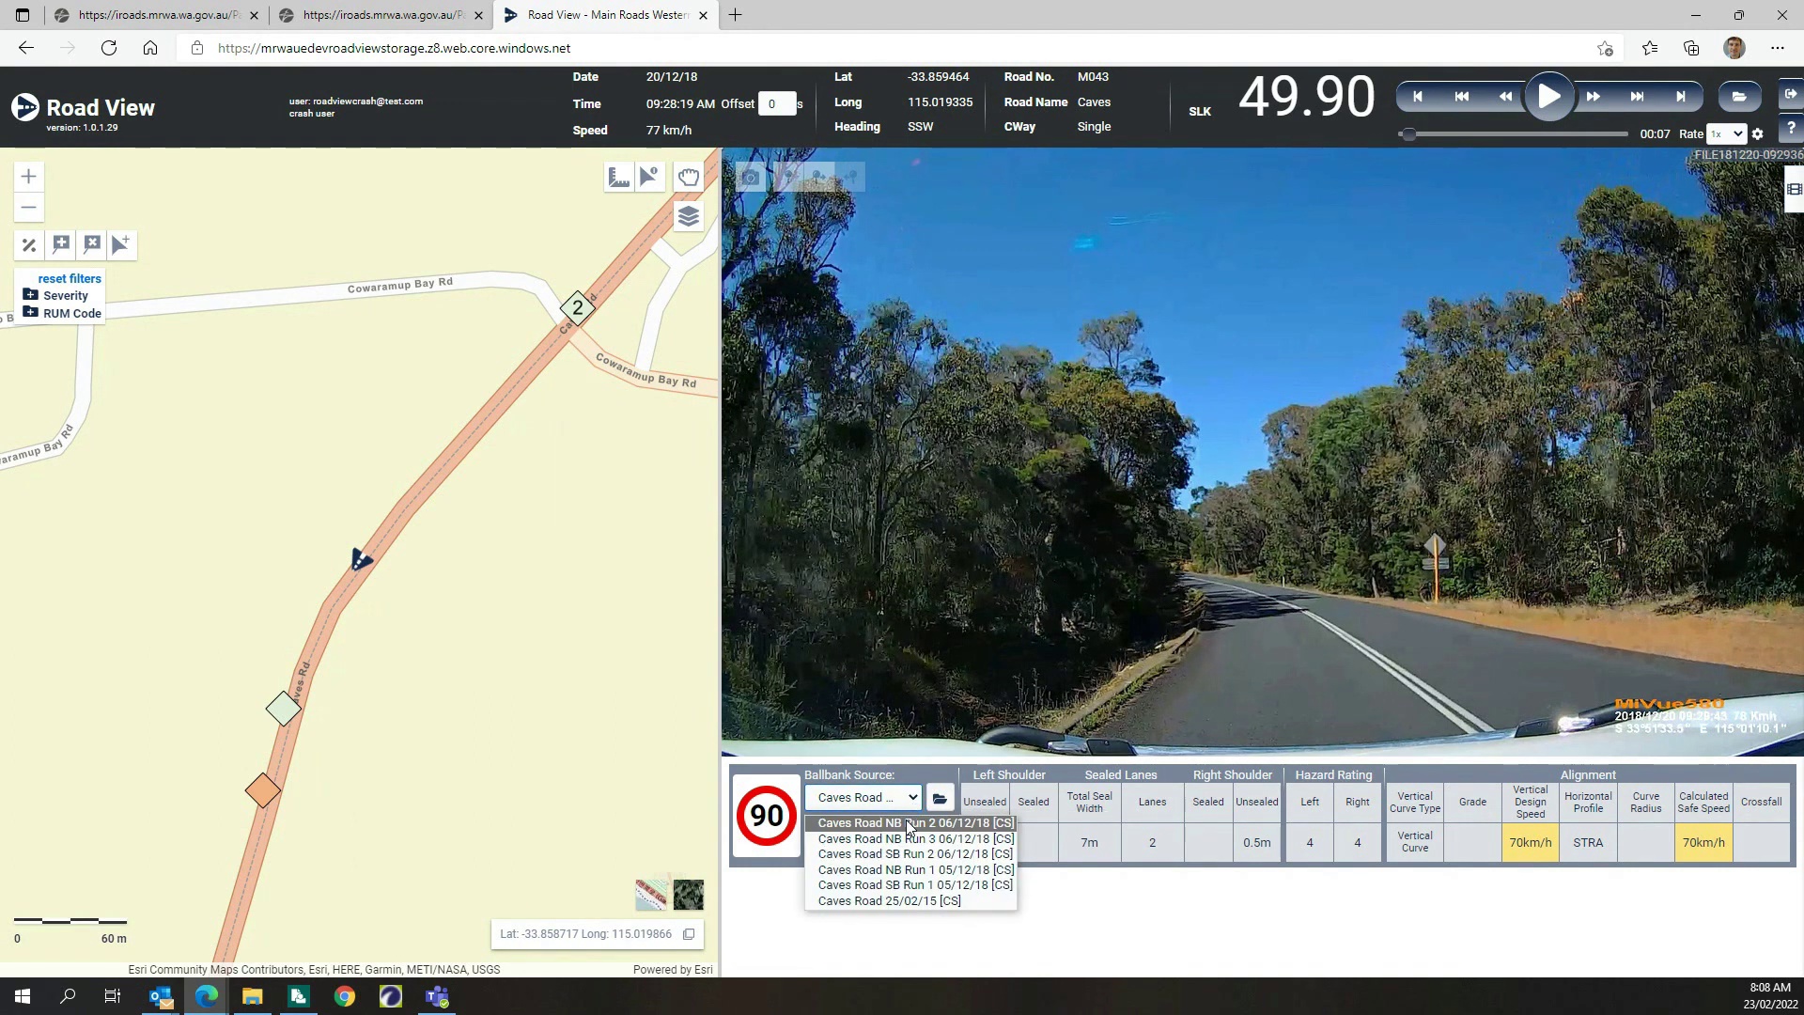
left_click(908, 825)
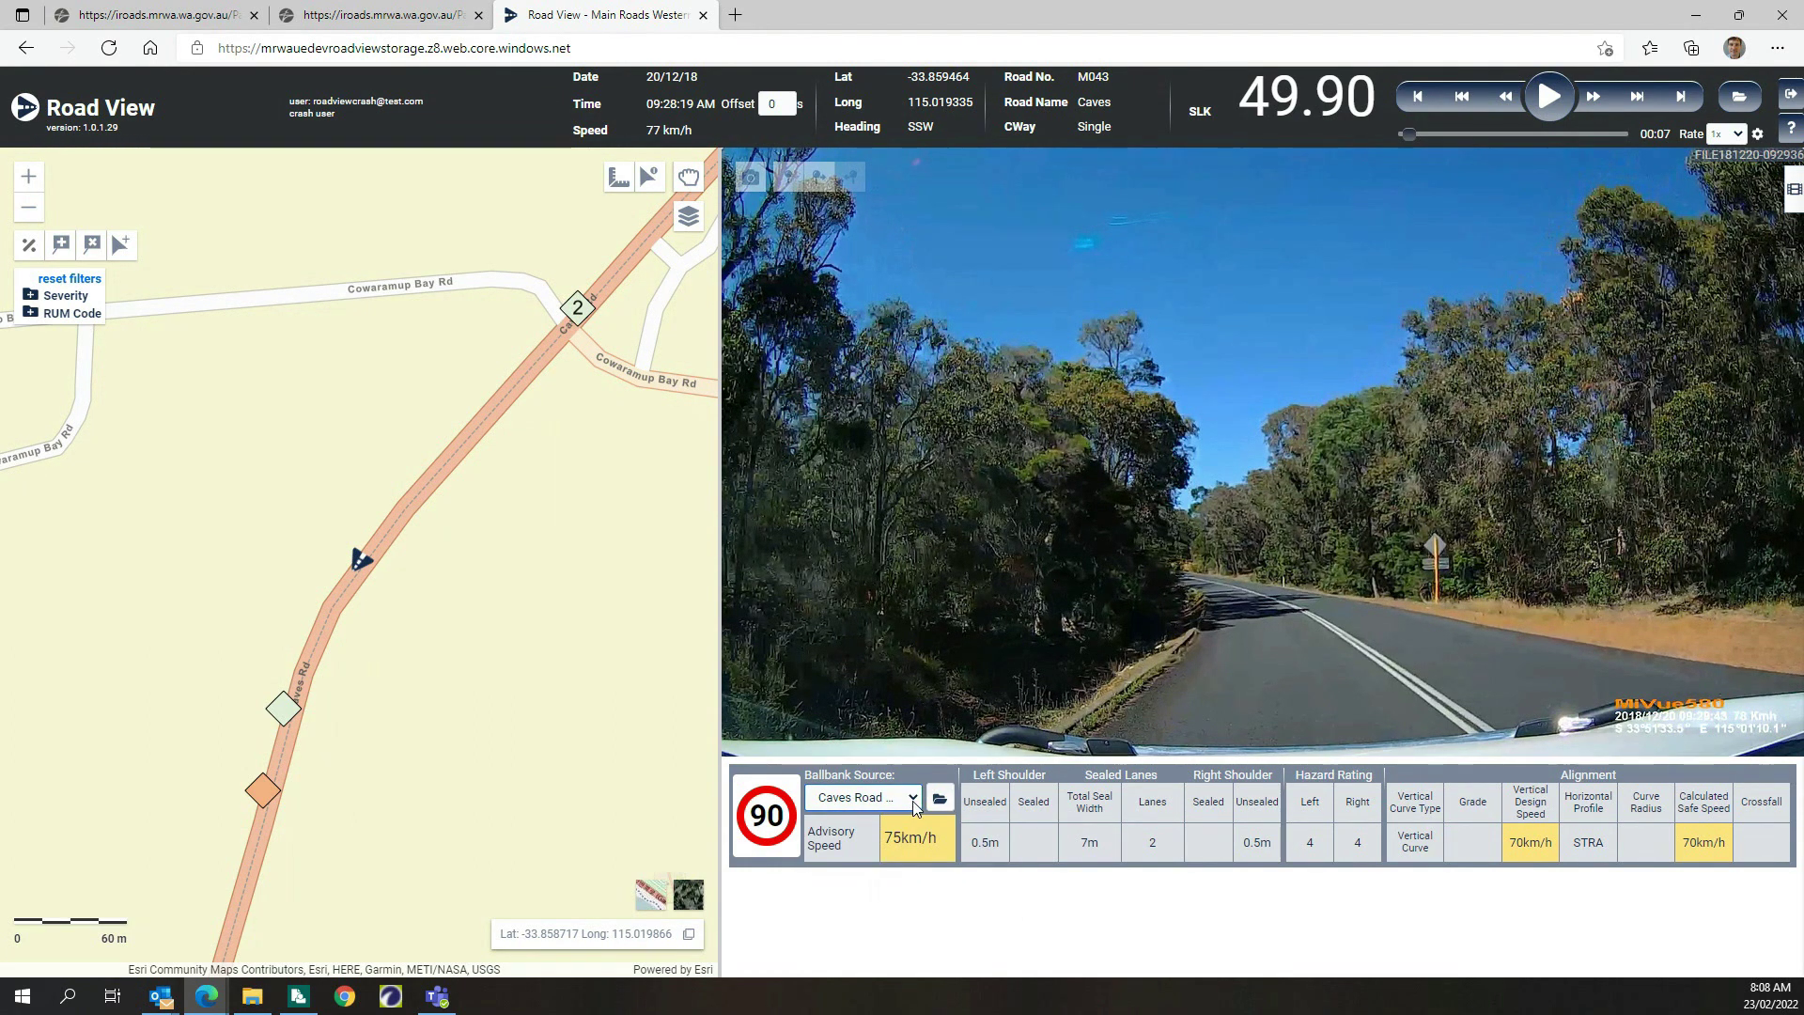
left_click(914, 806)
left_click(907, 887)
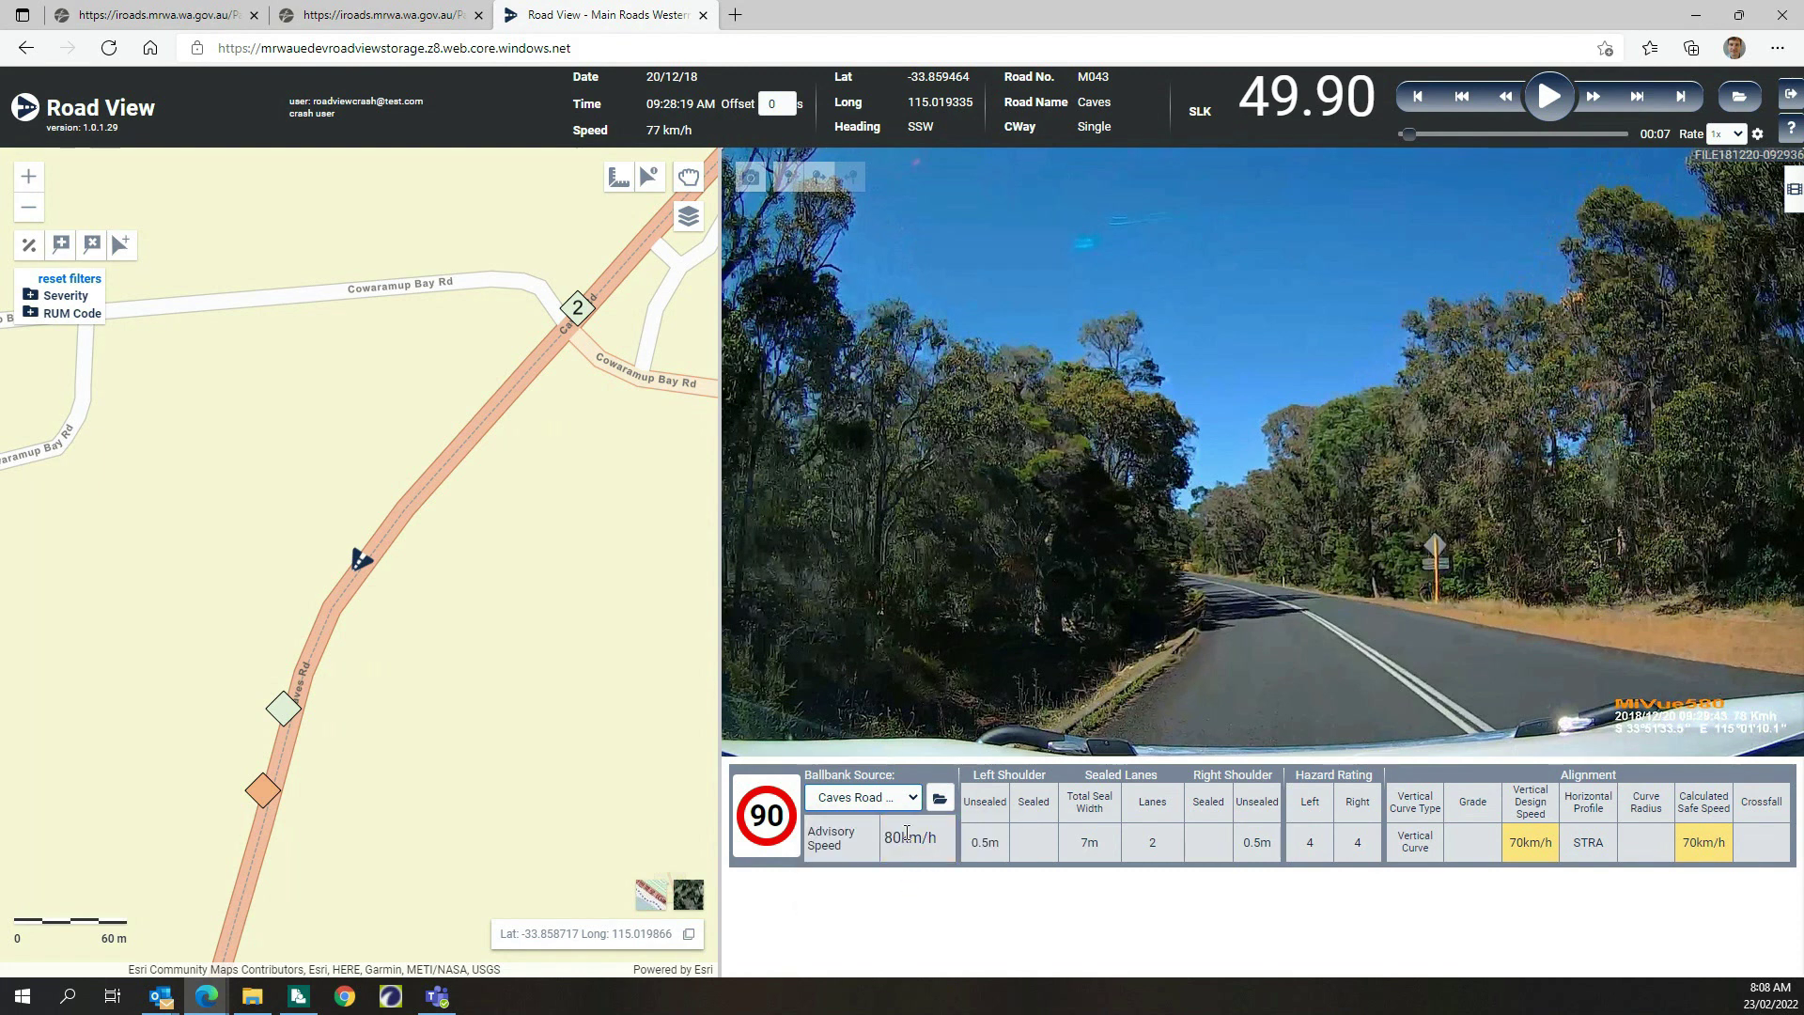
left_click(909, 801)
left_click(913, 854)
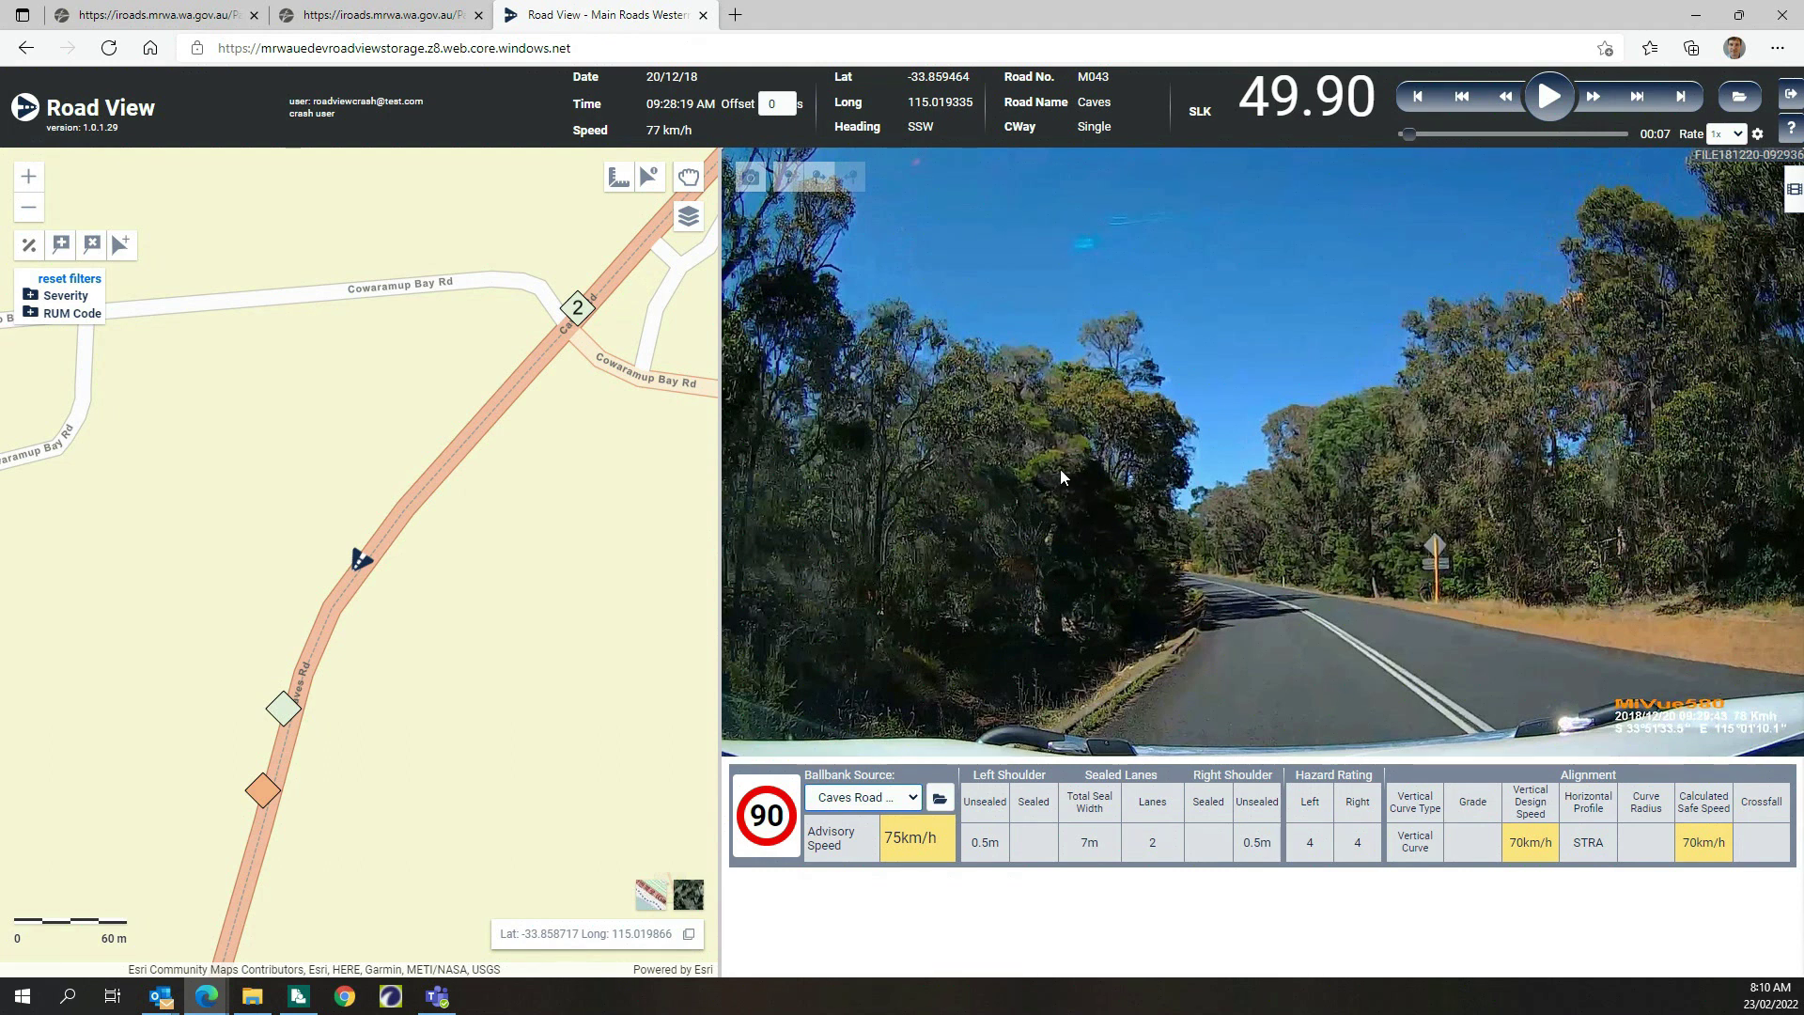
Save a snapshot of the paused video frame as a JPG image
left_click(752, 182)
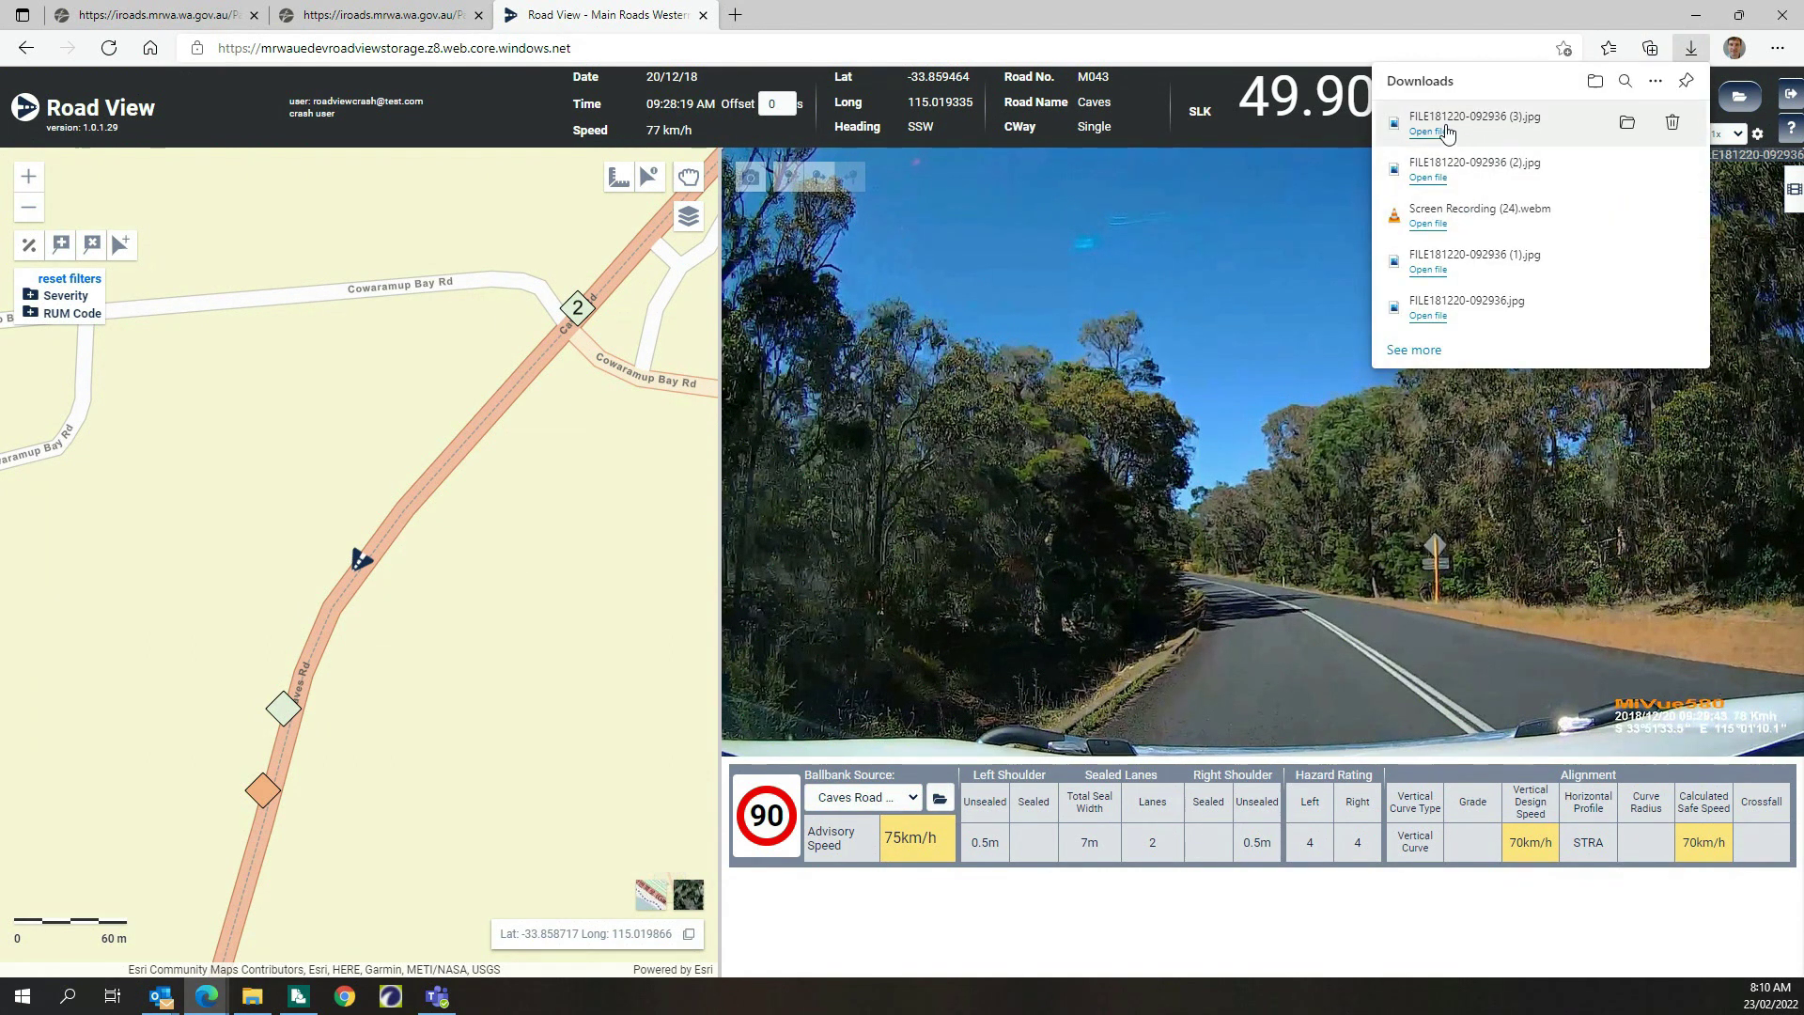
left_click(1445, 133)
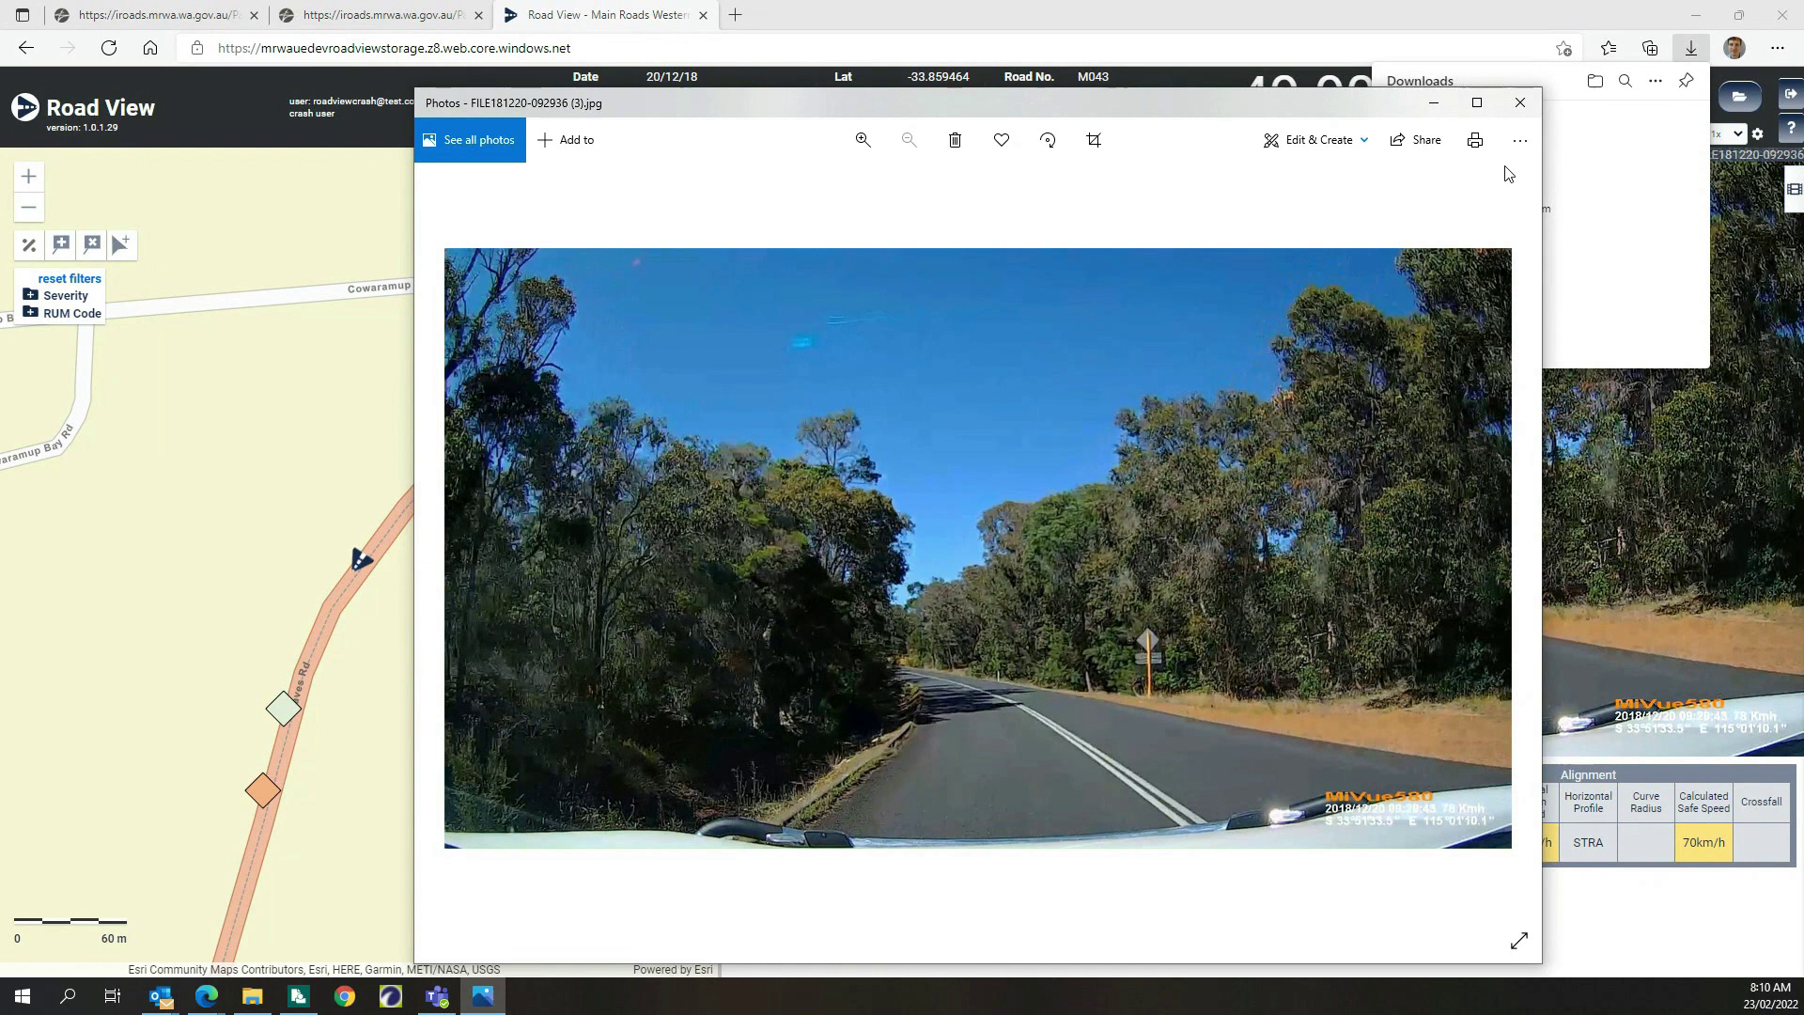
left_click(1521, 103)
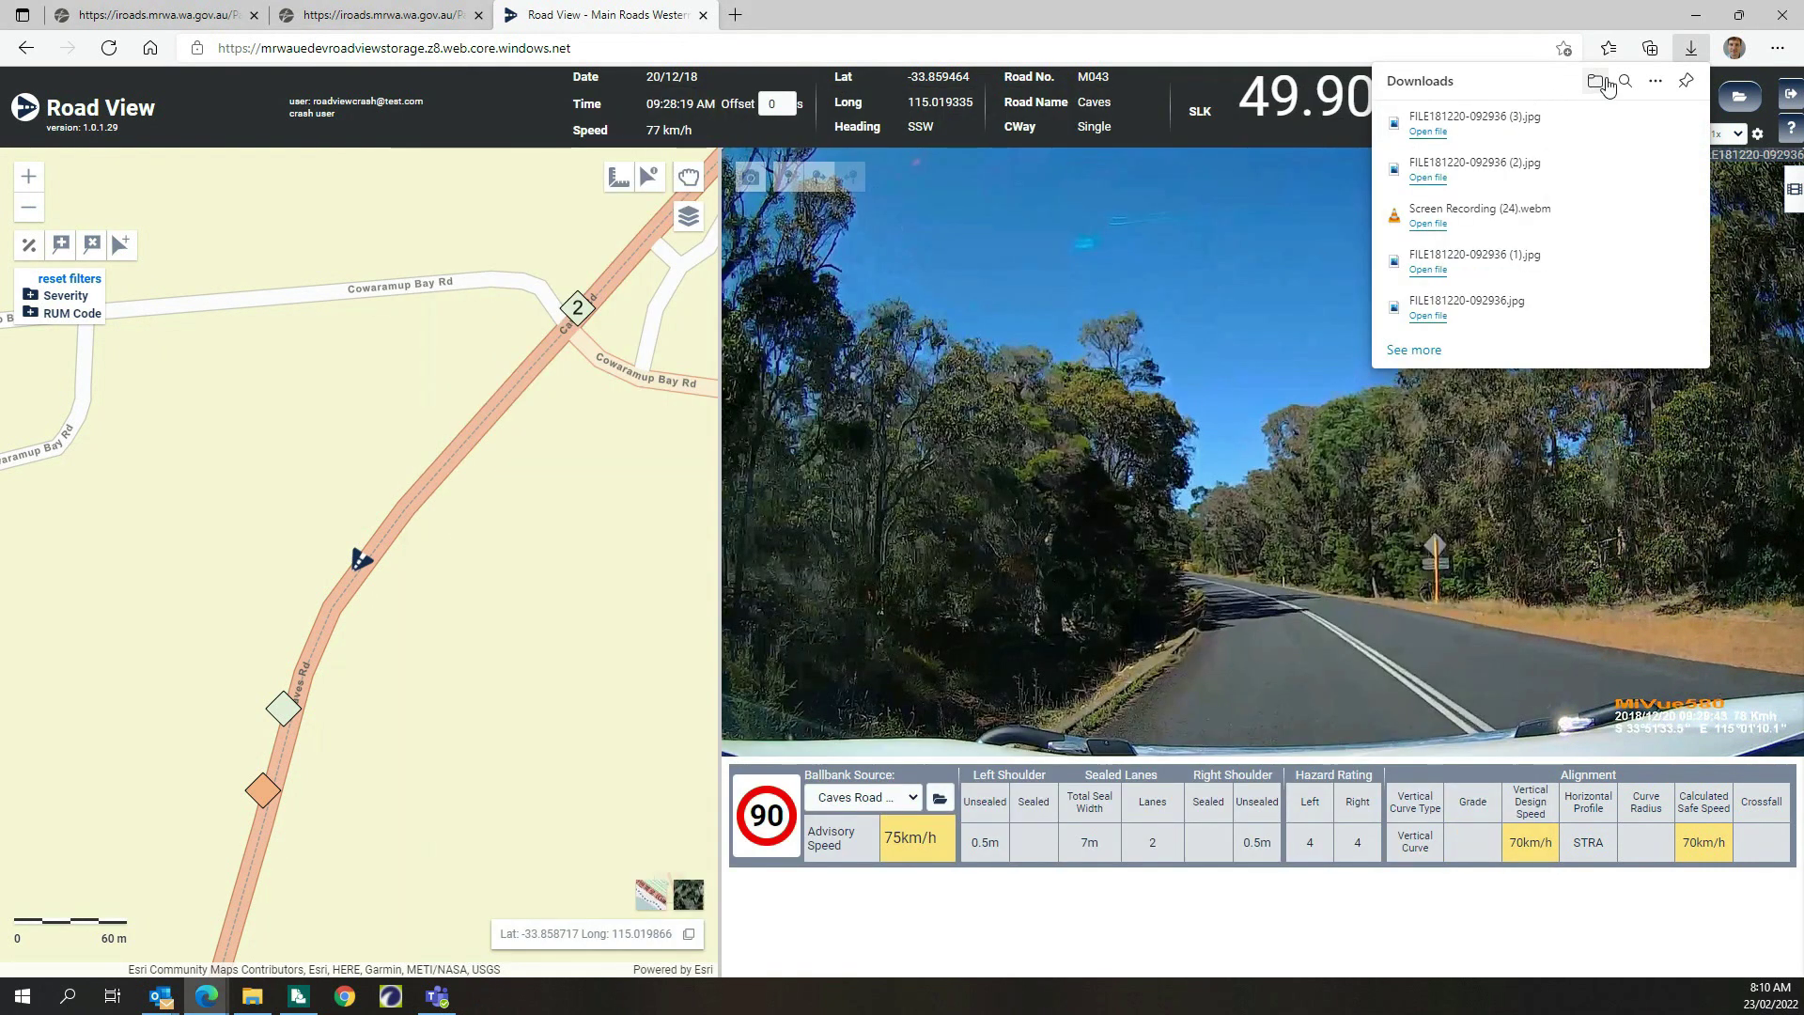
left_click(1691, 51)
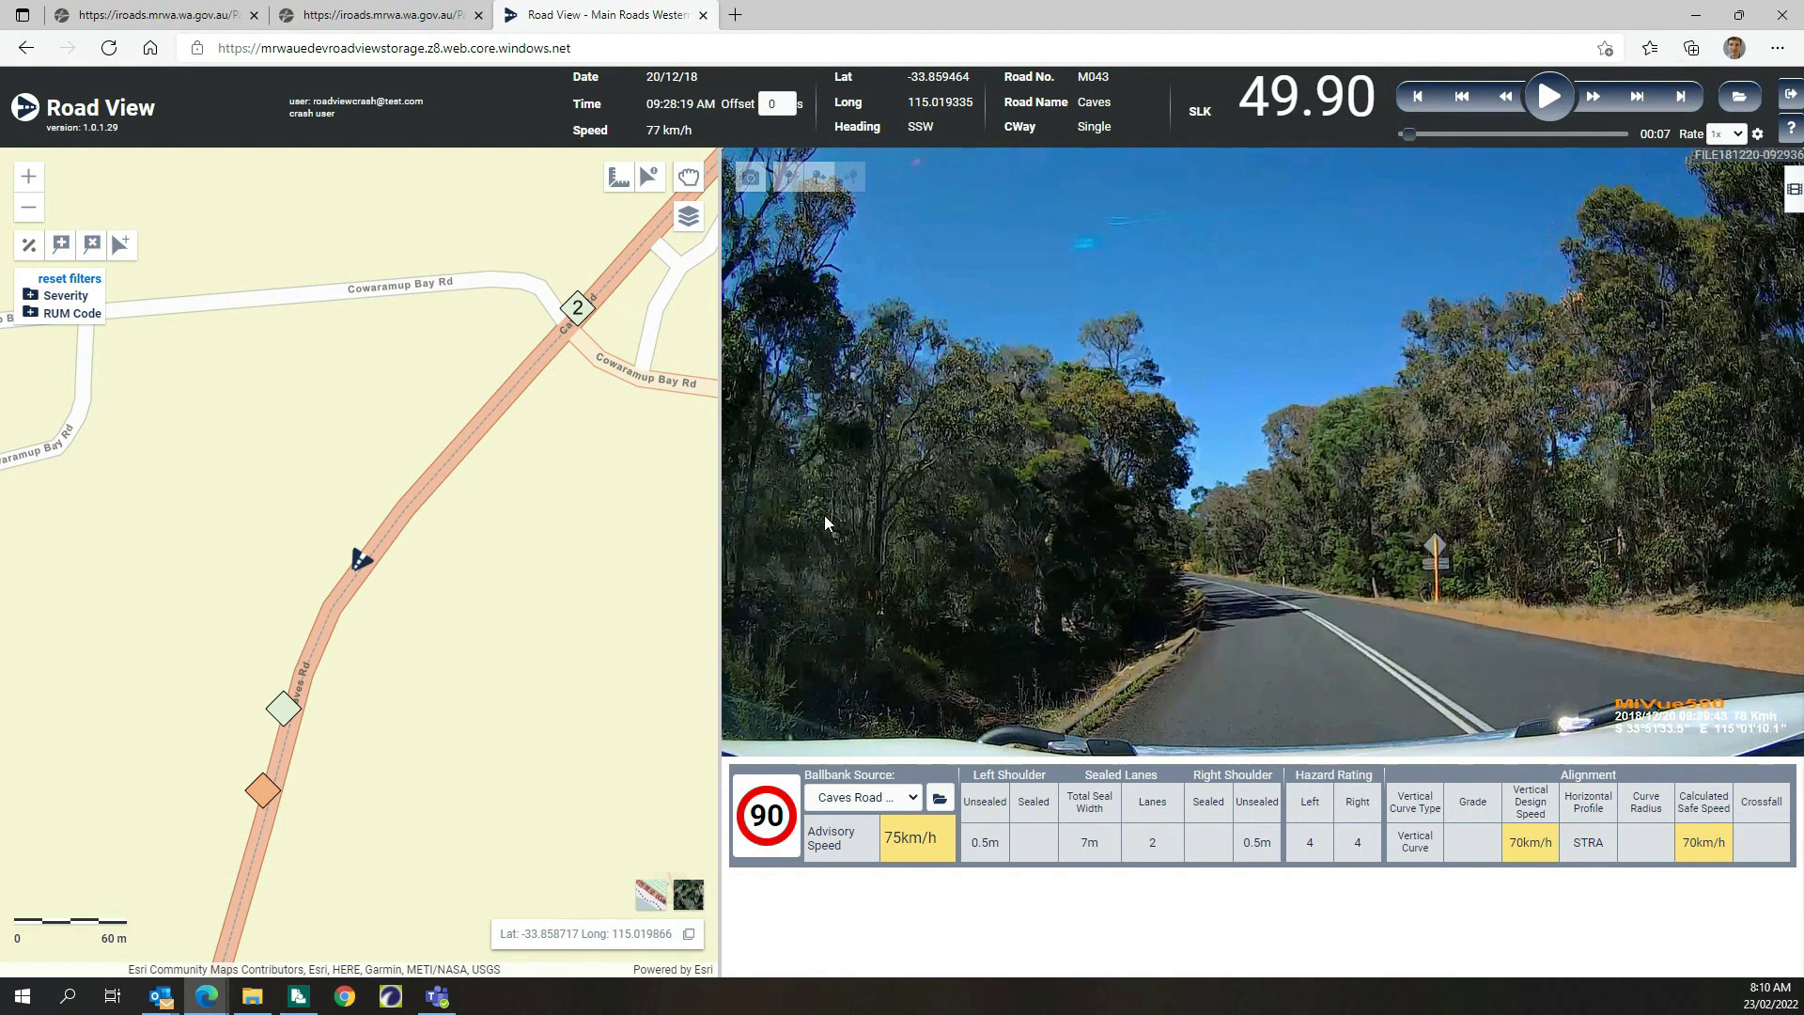
Narrow the map pane slightly and turn on the Line Marking layer under Road Inventory
mouse_move(721, 542)
left_mouse_down()
mouse_move(885, 549)
mouse_move(713, 557)
left_mouse_up()
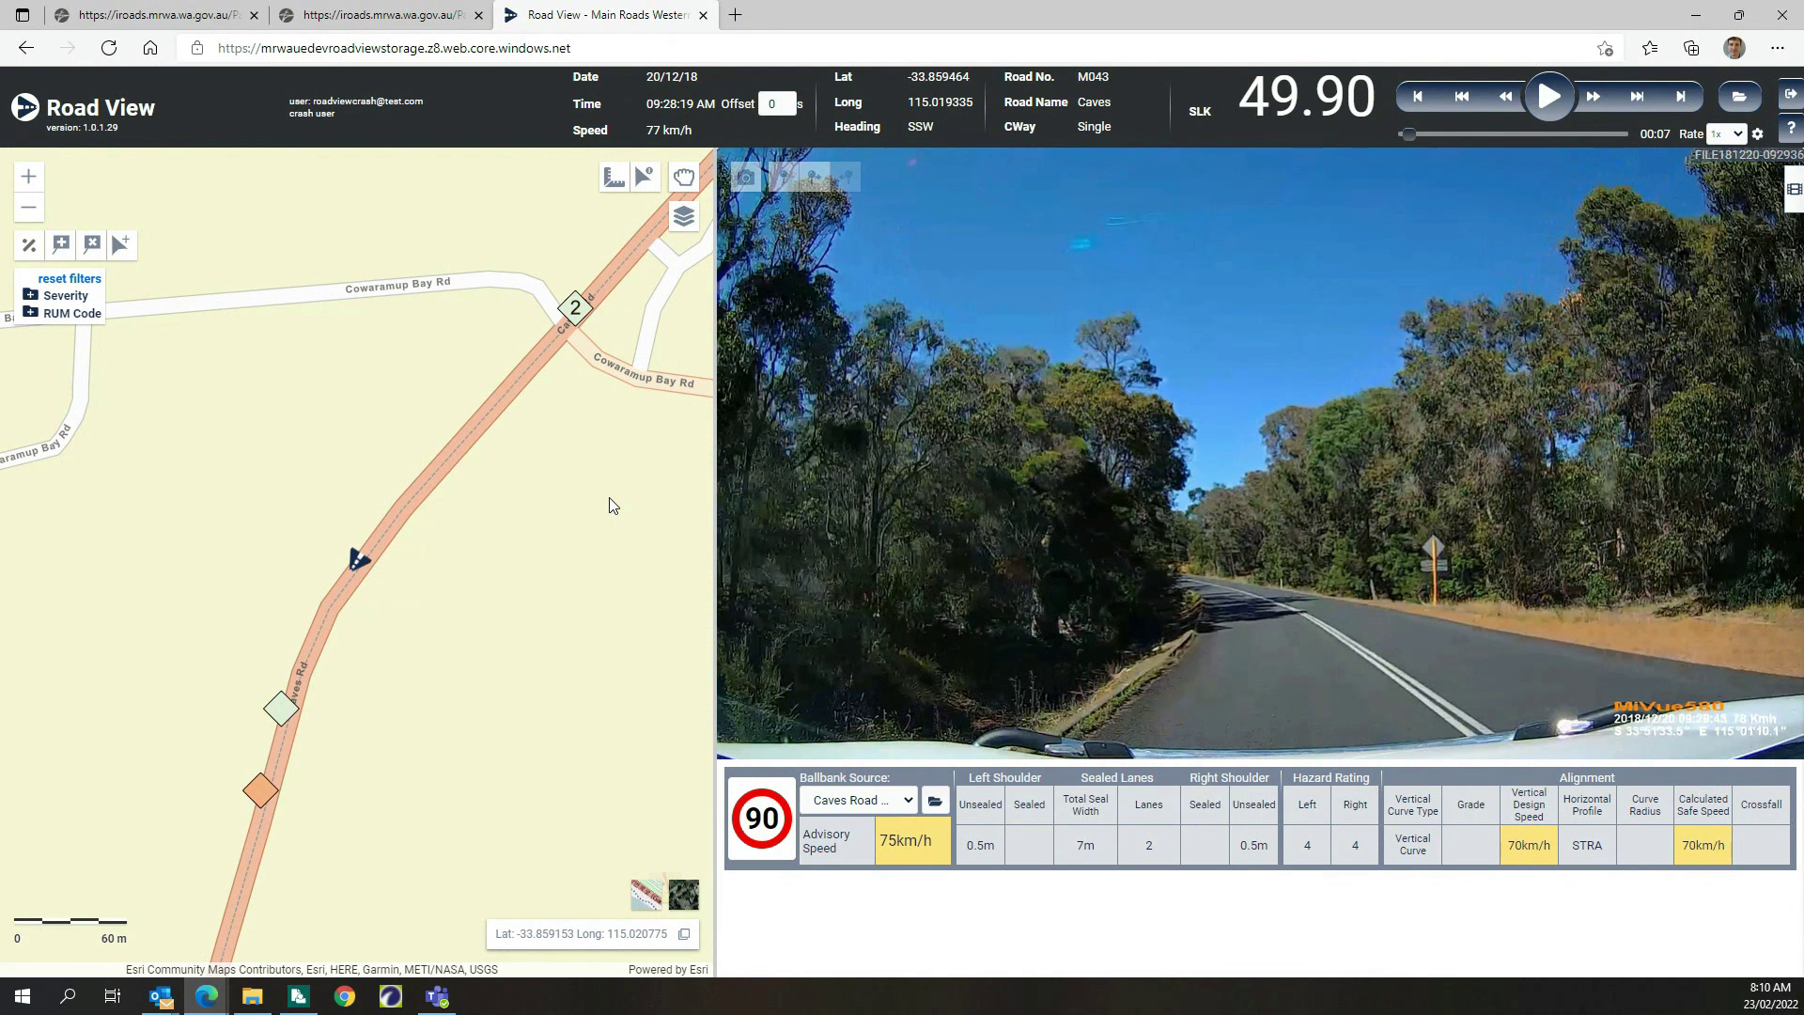
left_click(683, 220)
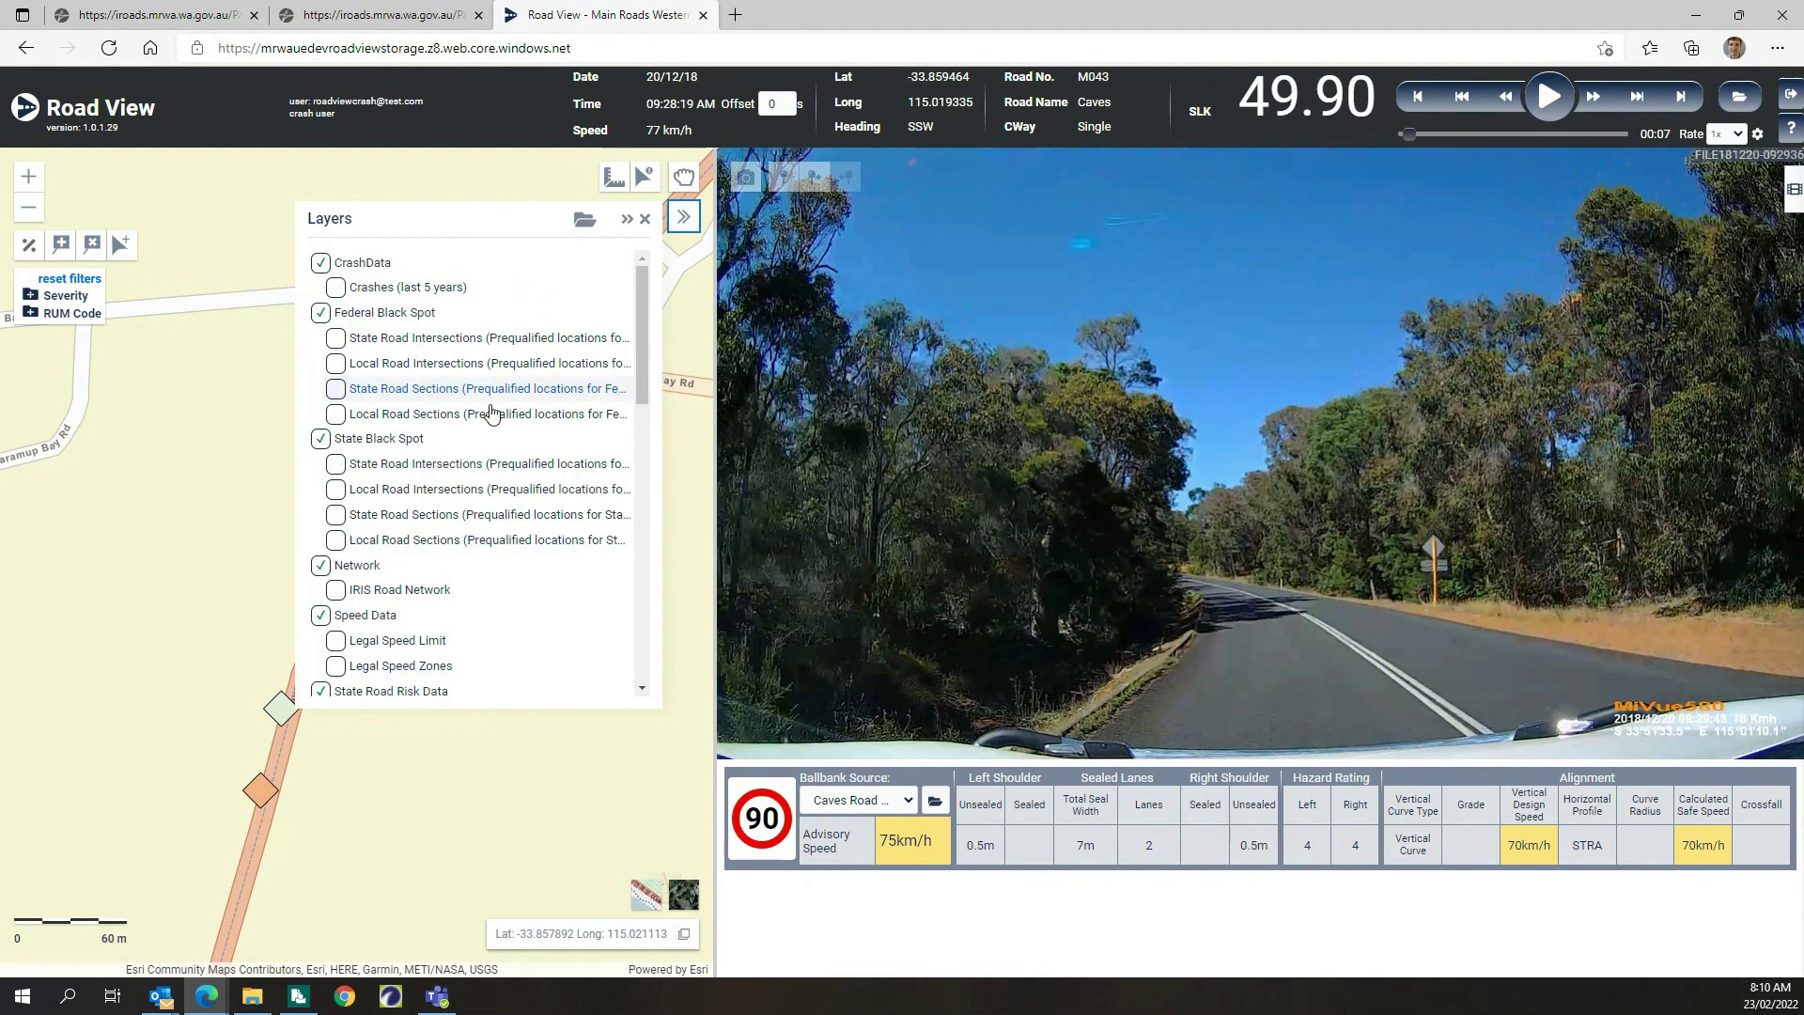
scroll(491, 414, "down", 10)
scroll(491, 414, "down", 2)
scroll(488, 414, "up", 5)
scroll(475, 418, "up", 3)
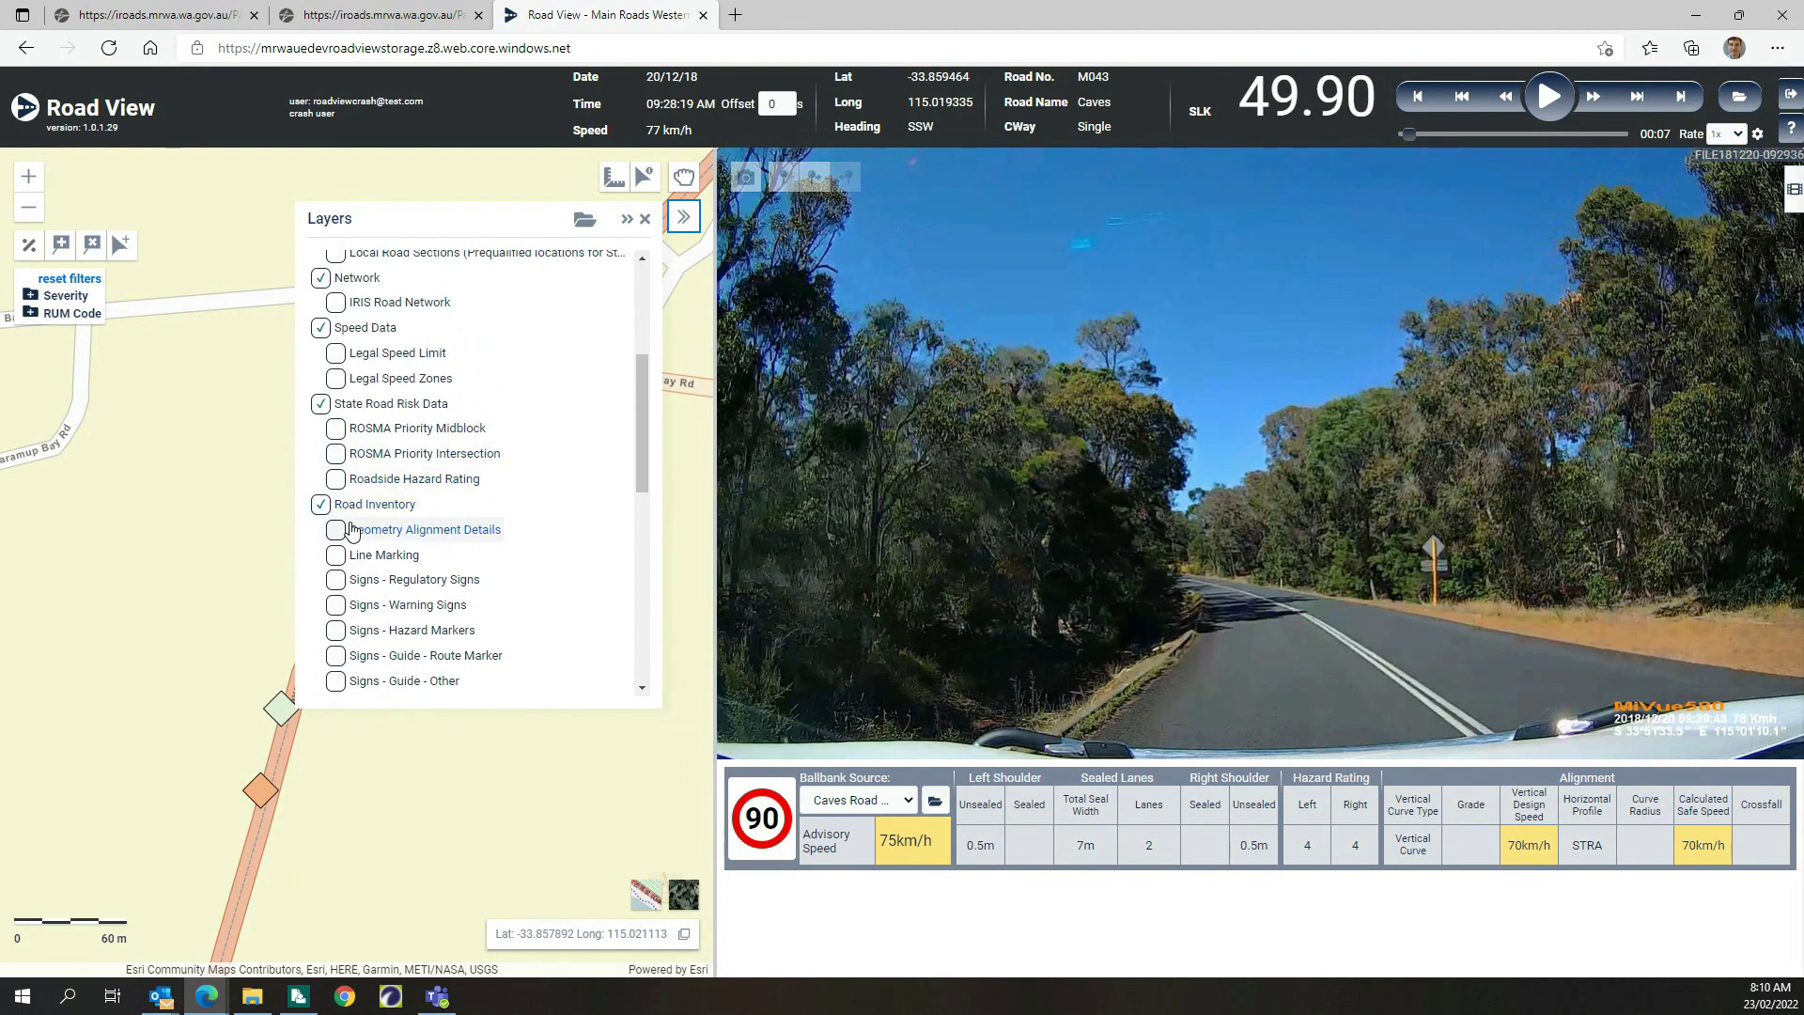
left_click(336, 556)
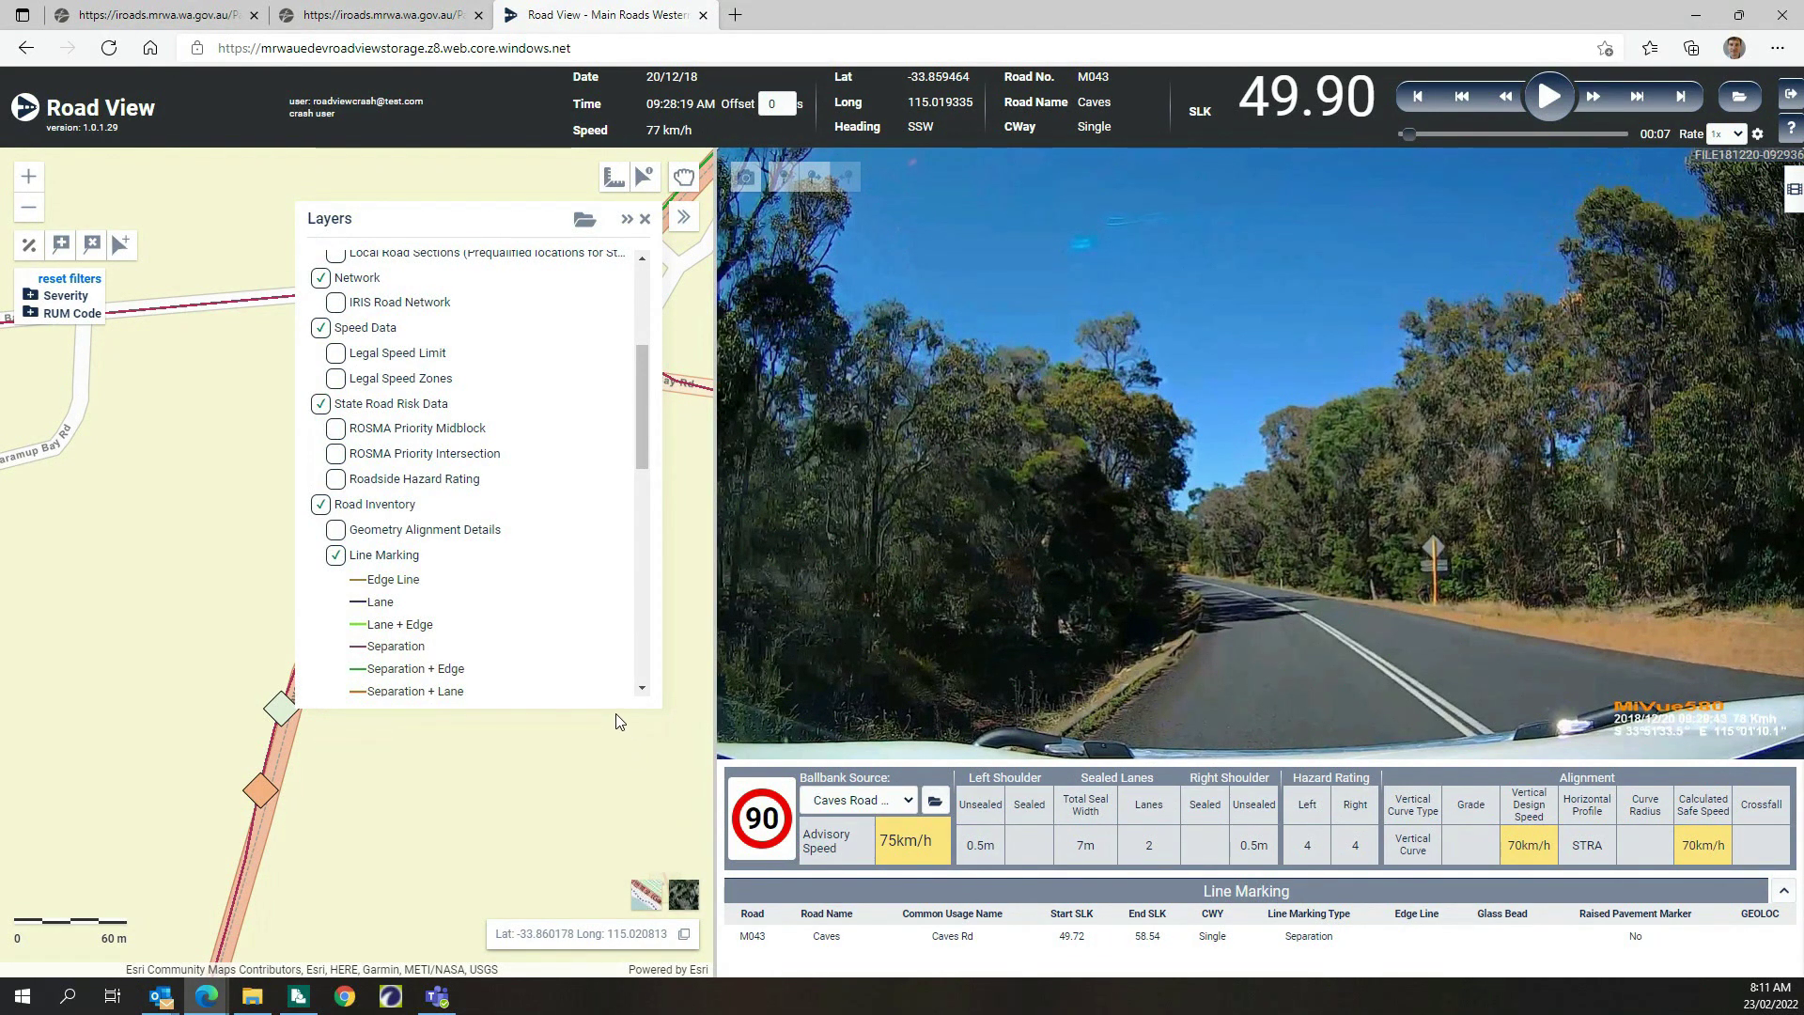
scroll(575, 292, "up", 3)
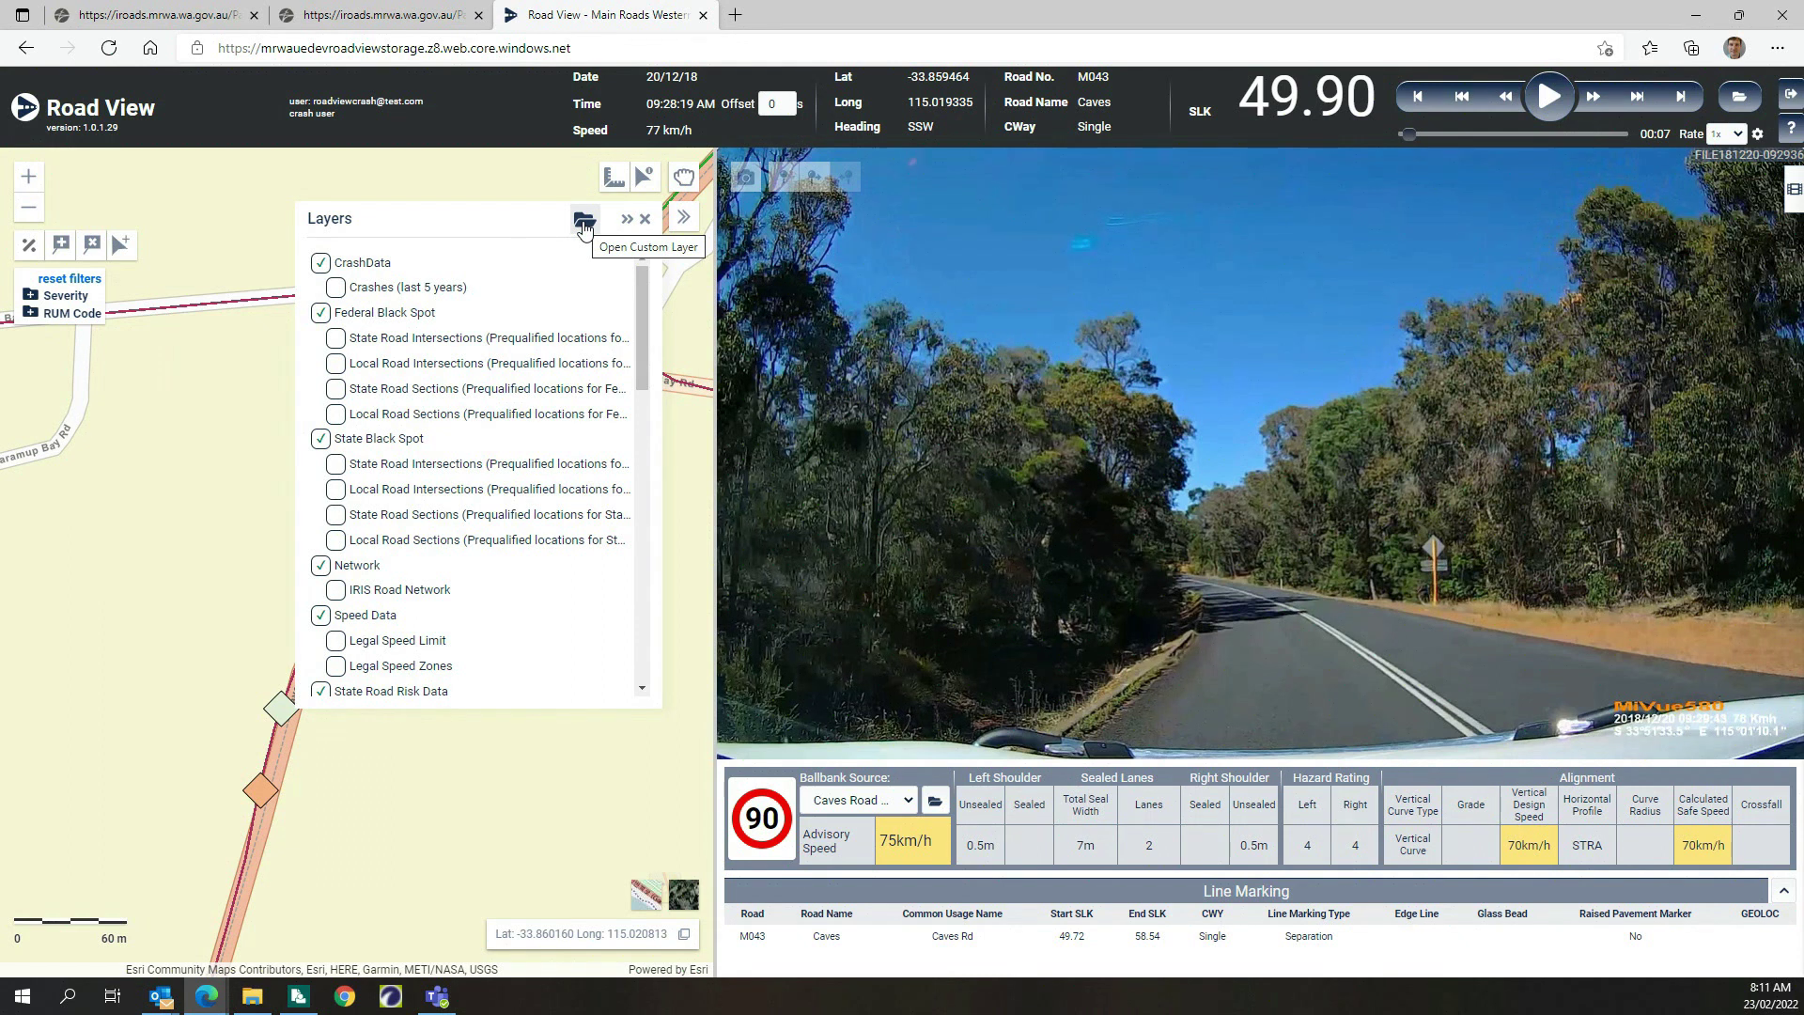
Switch to File Explorer and compress all MRWA_RAP_Star_Rating_1_Black files in the Shape File Example folder into one zip archive, then return to Road View
left_click(268, 992)
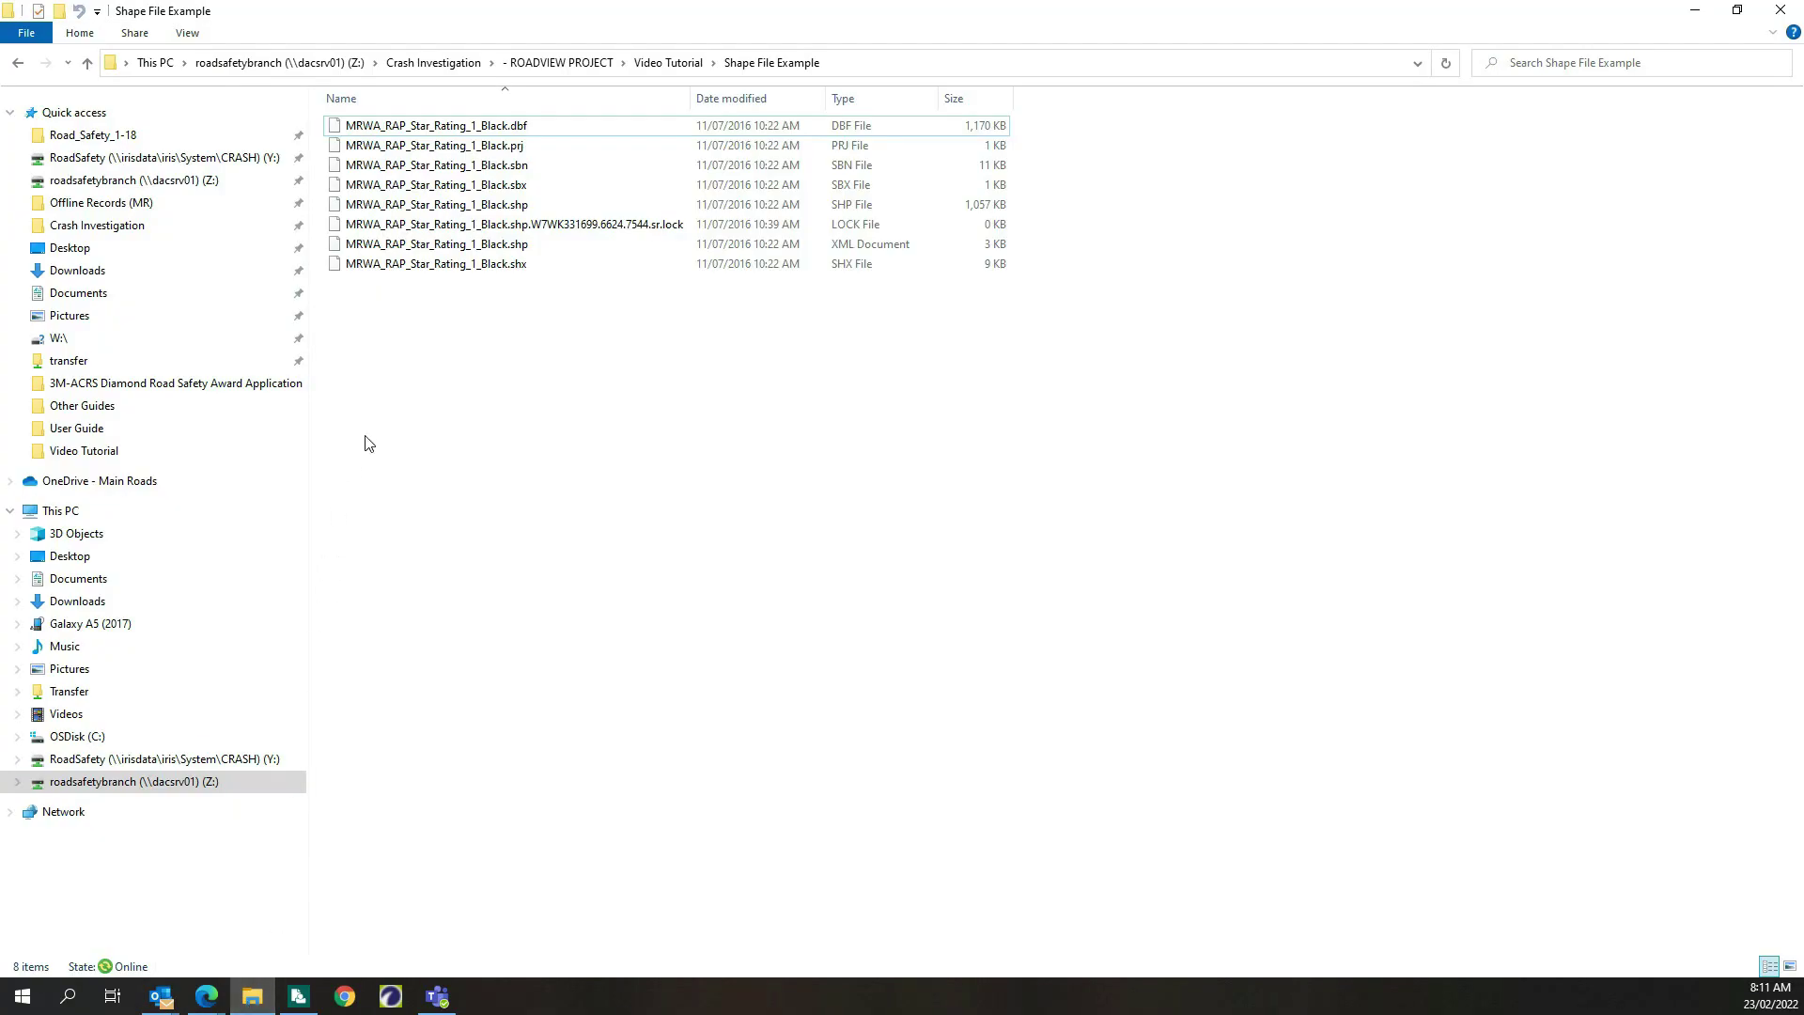
left_click(456, 129)
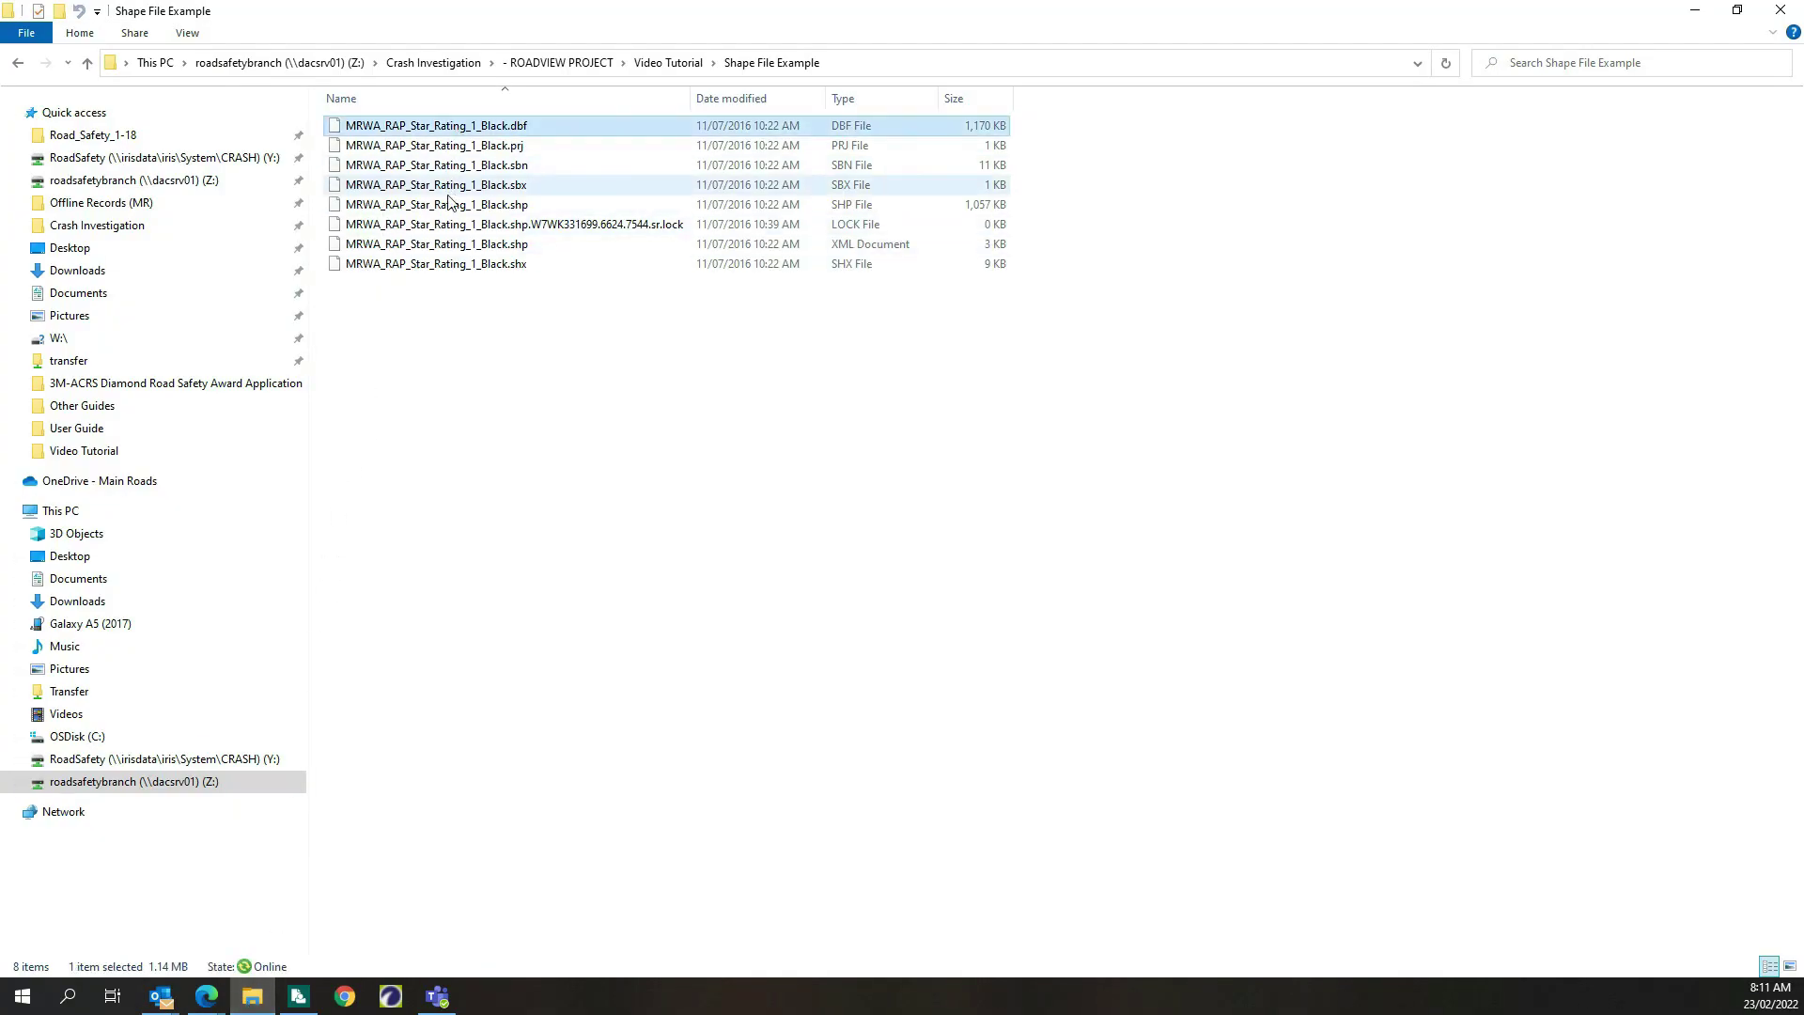
left_click(466, 264, "shift")
right_click(456, 208)
mouse_move(714, 302)
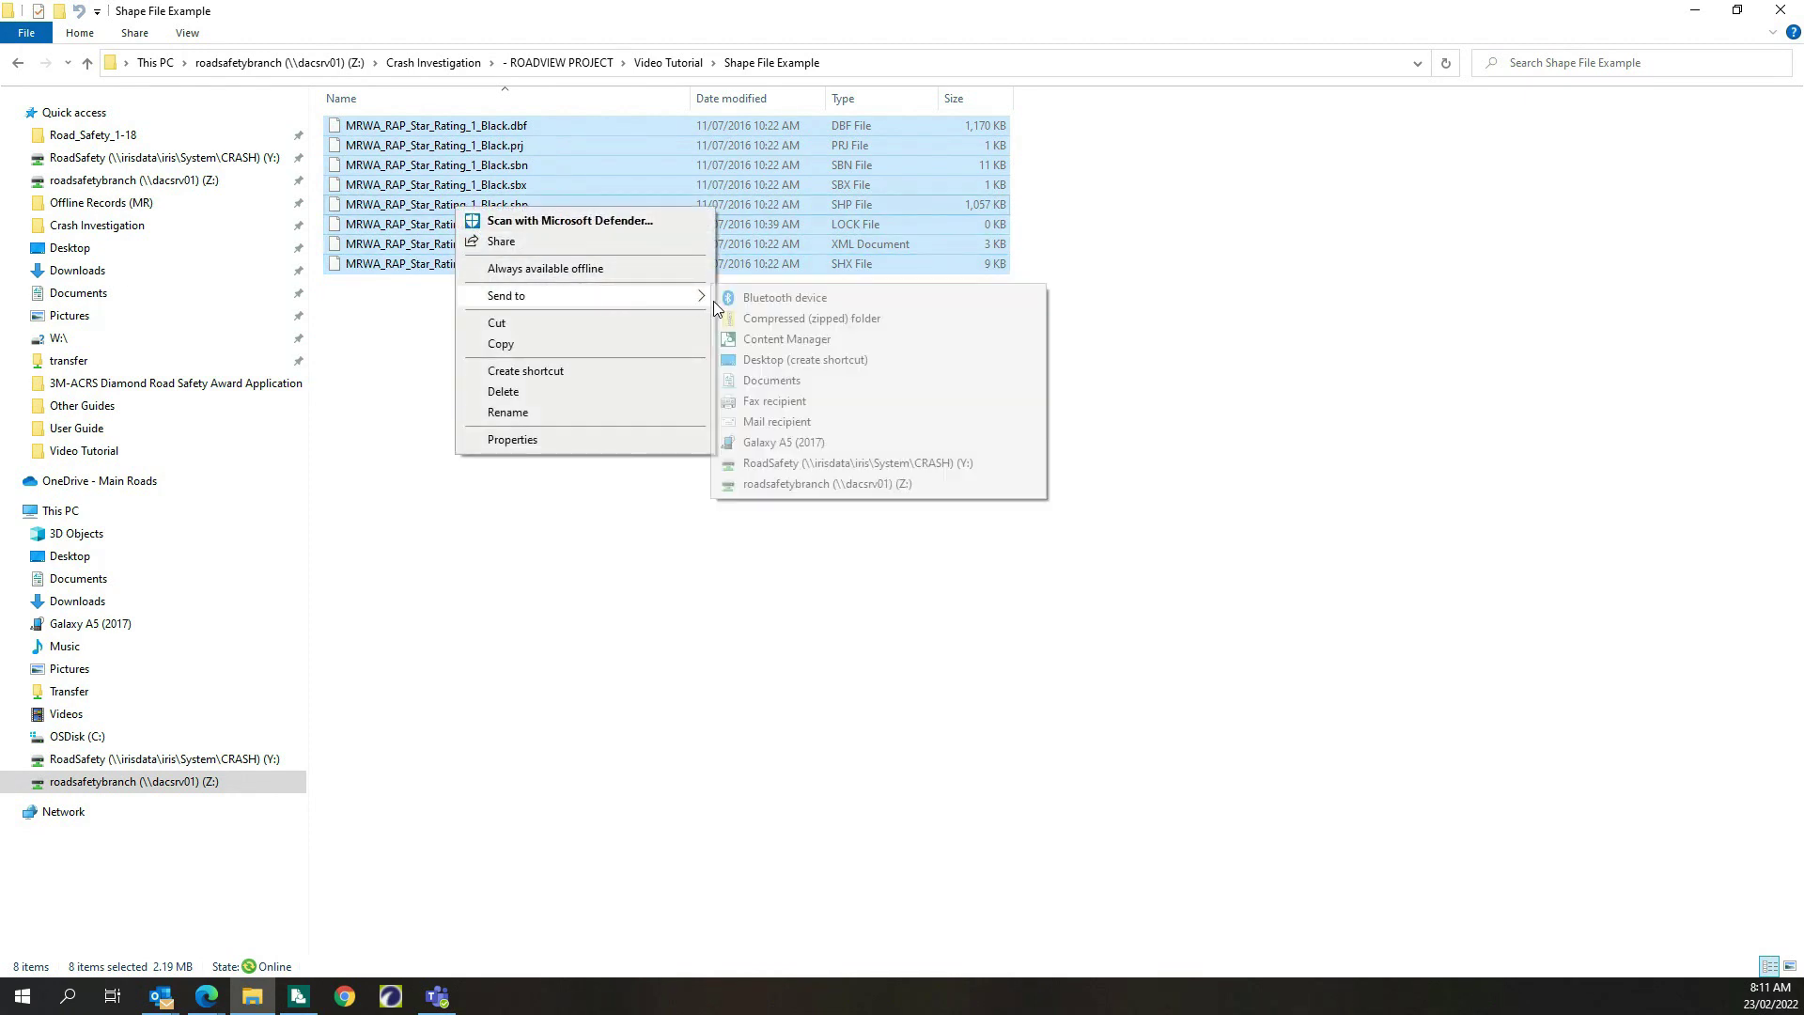
left_click(786, 321)
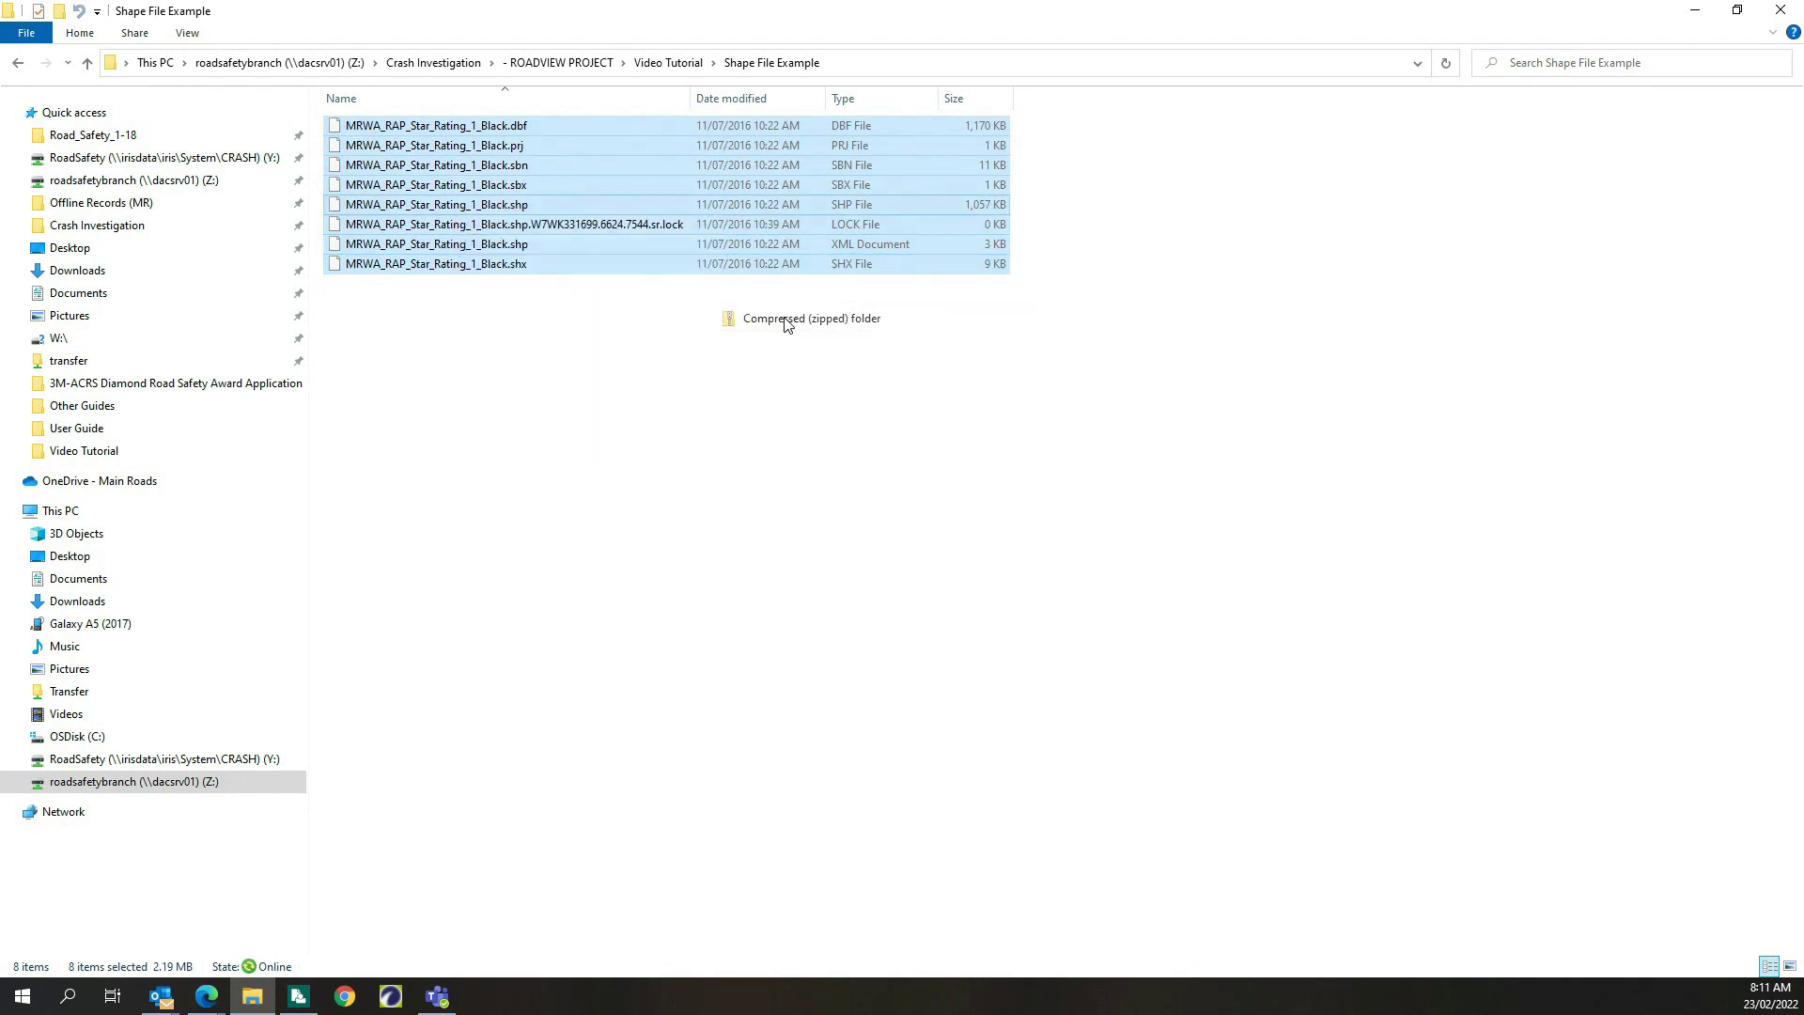
left_click(490, 385)
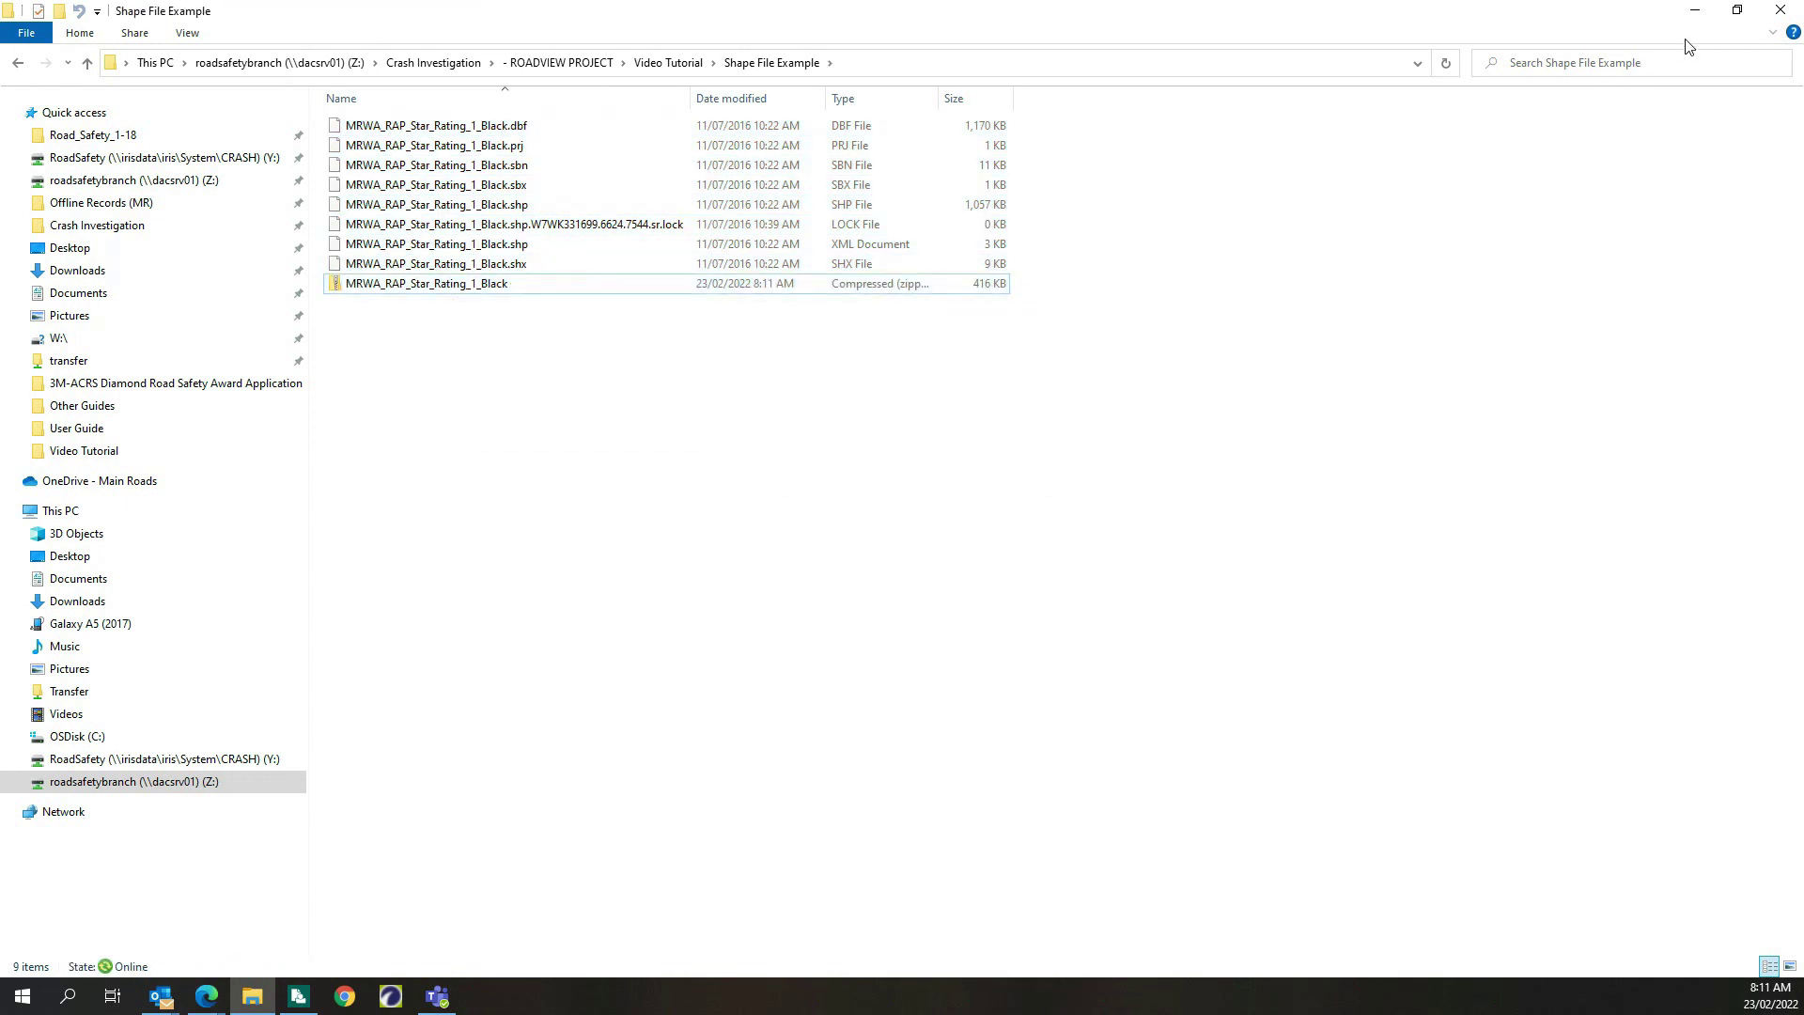
left_click(1697, 14)
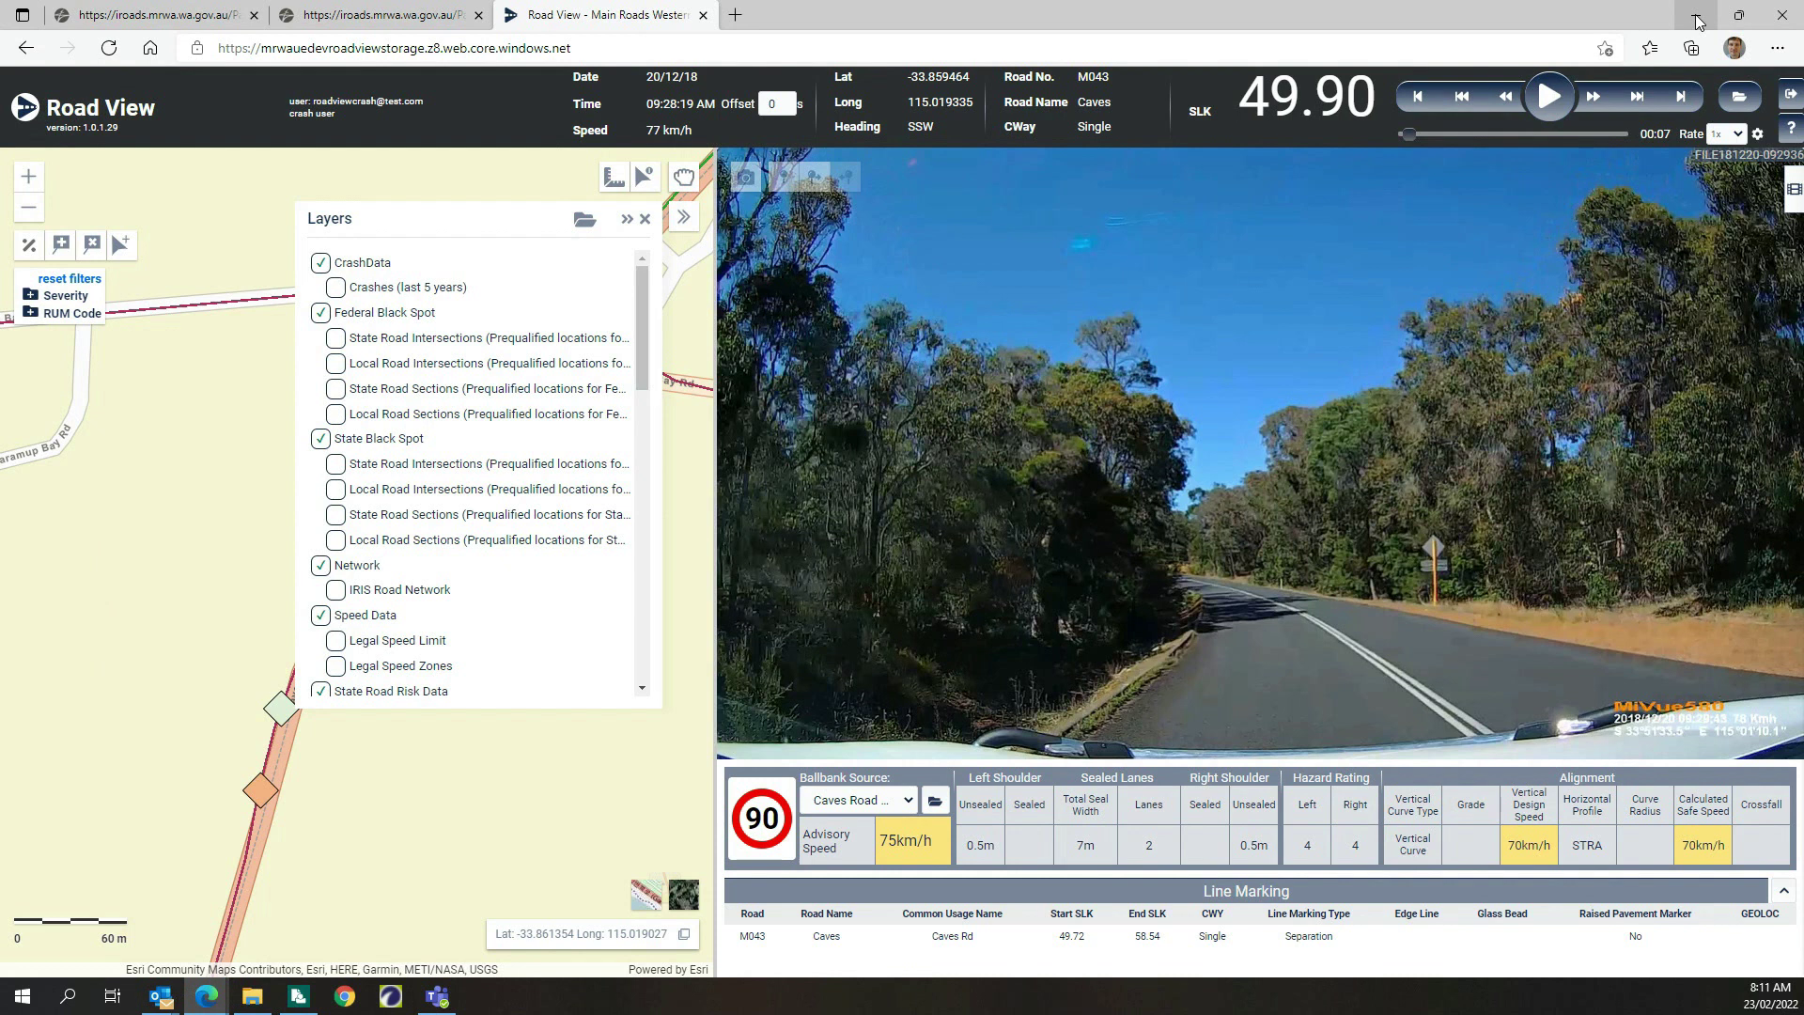
Start adding a custom map layer and set its colour to red (255, 0, 0)
left_click(584, 220)
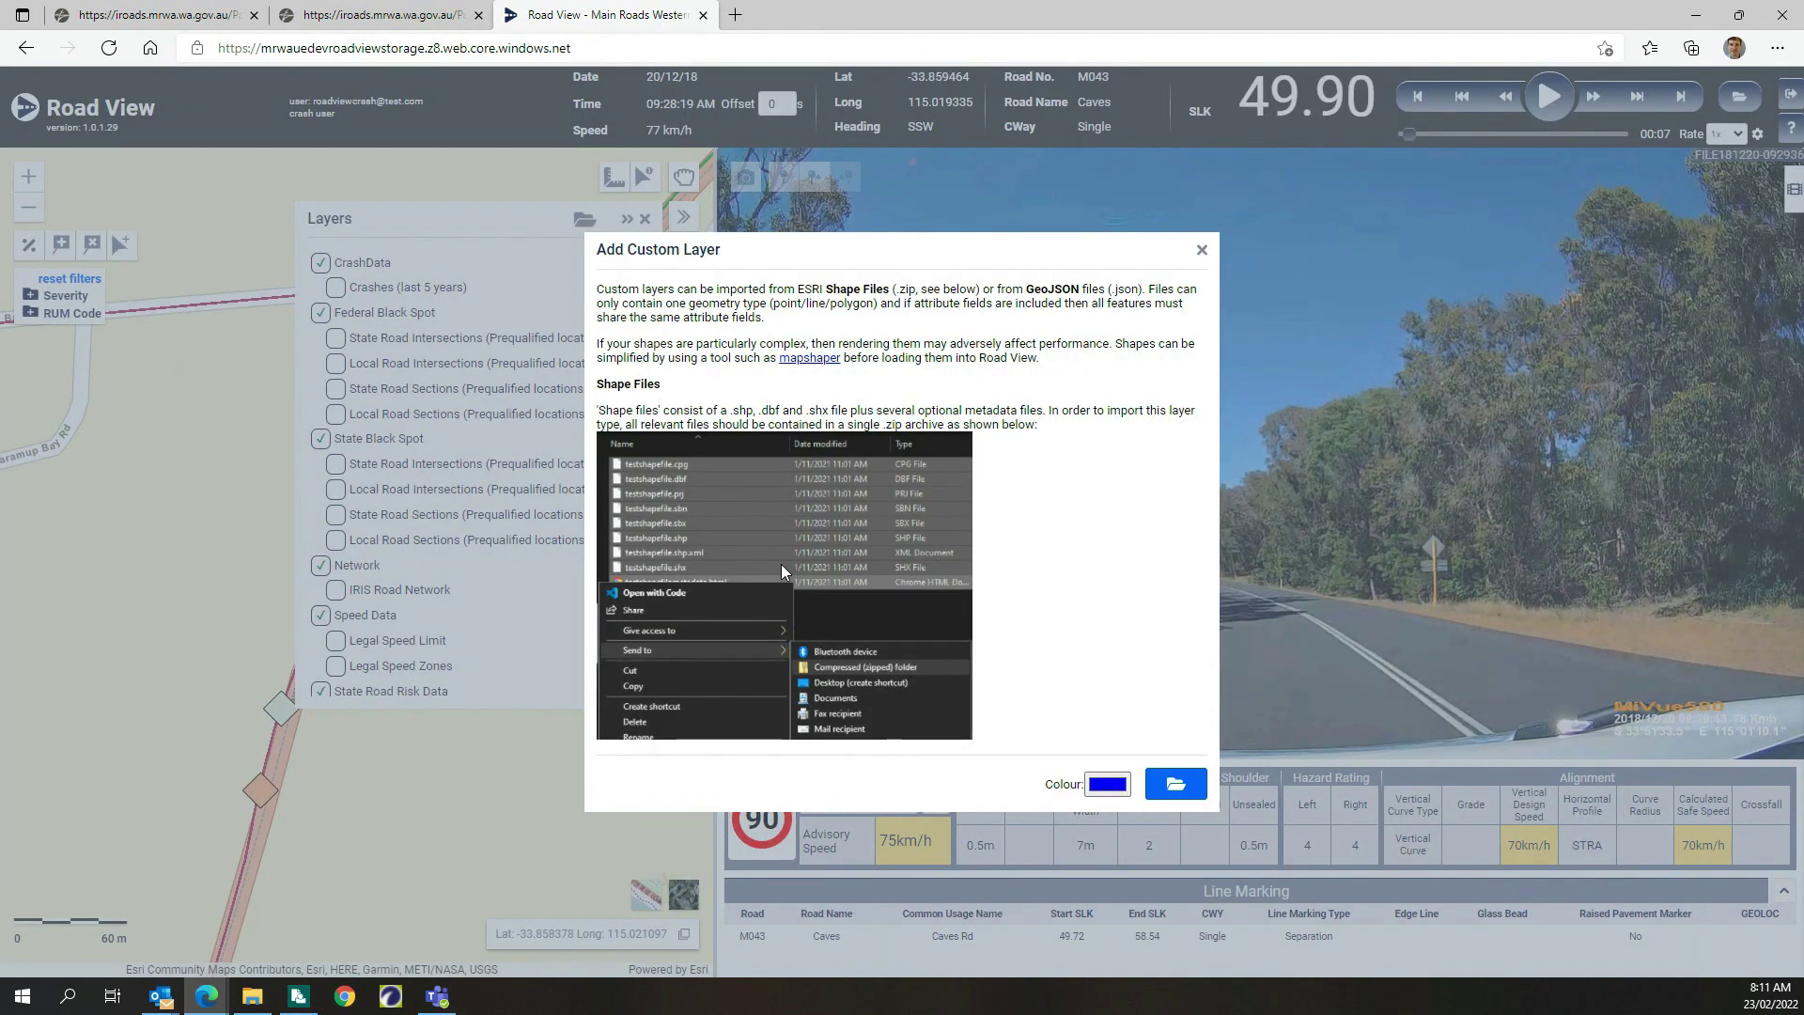
left_click(1112, 789)
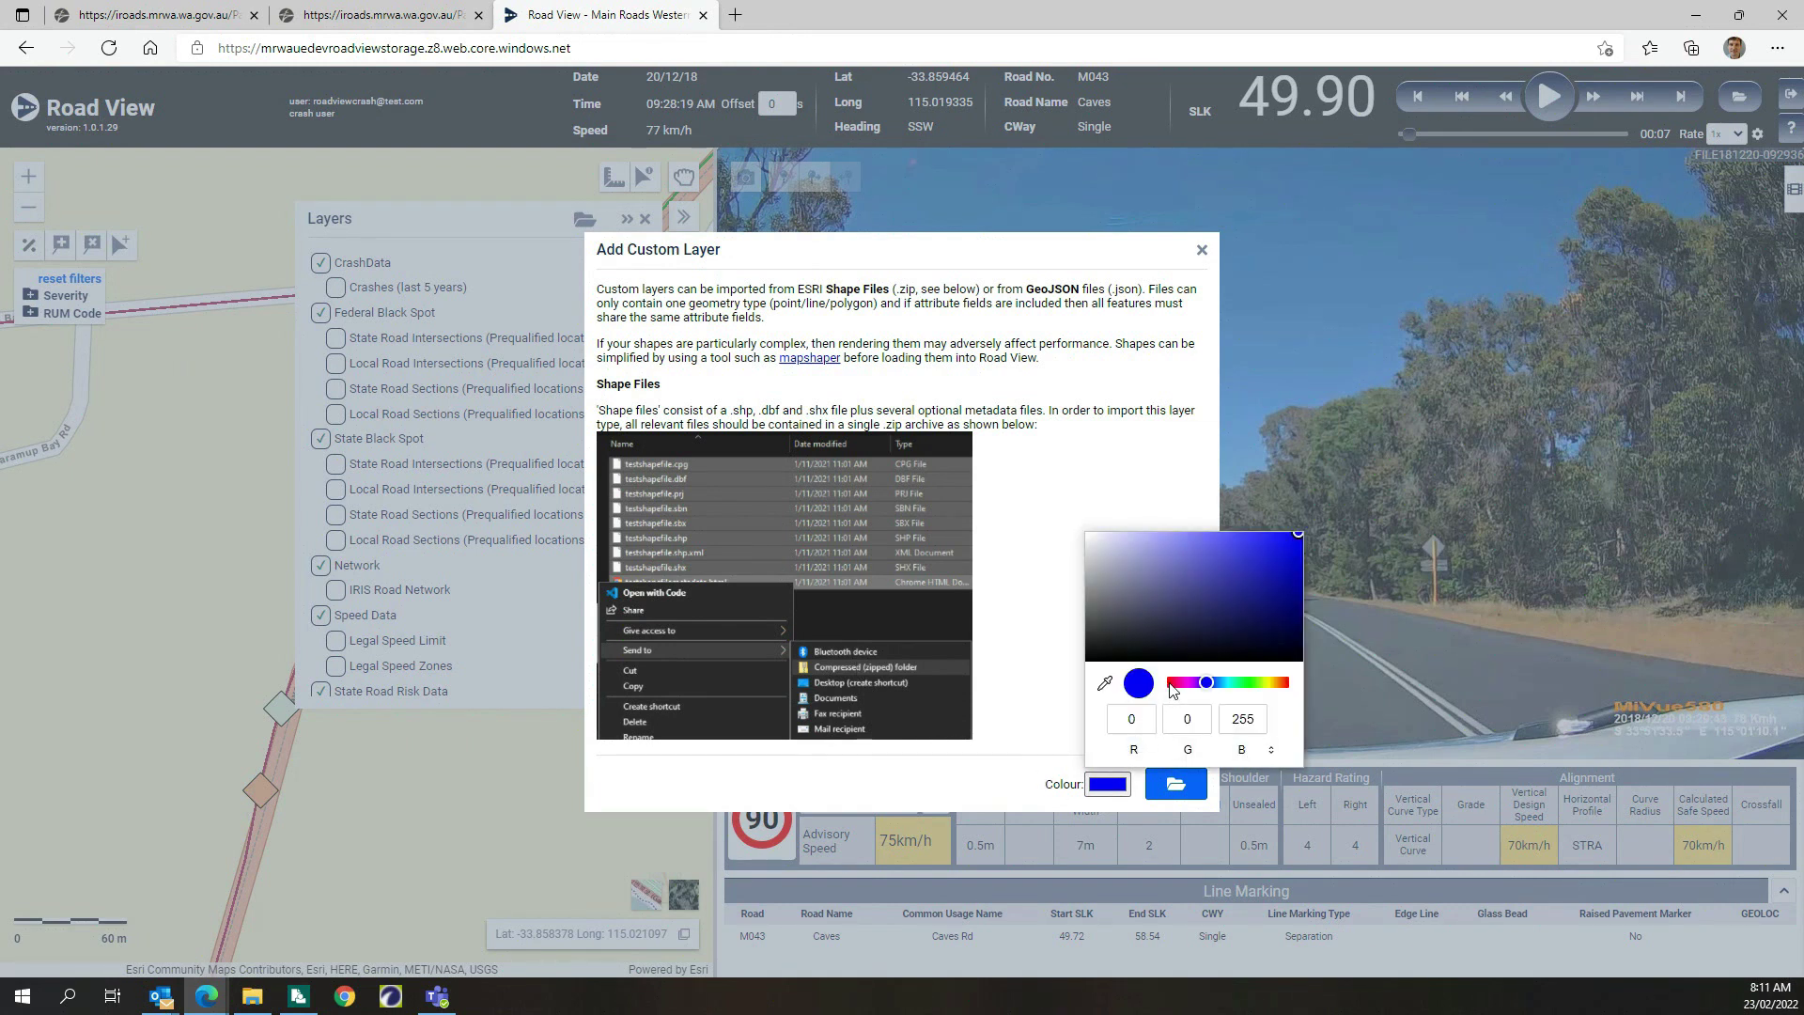
left_click(1170, 683)
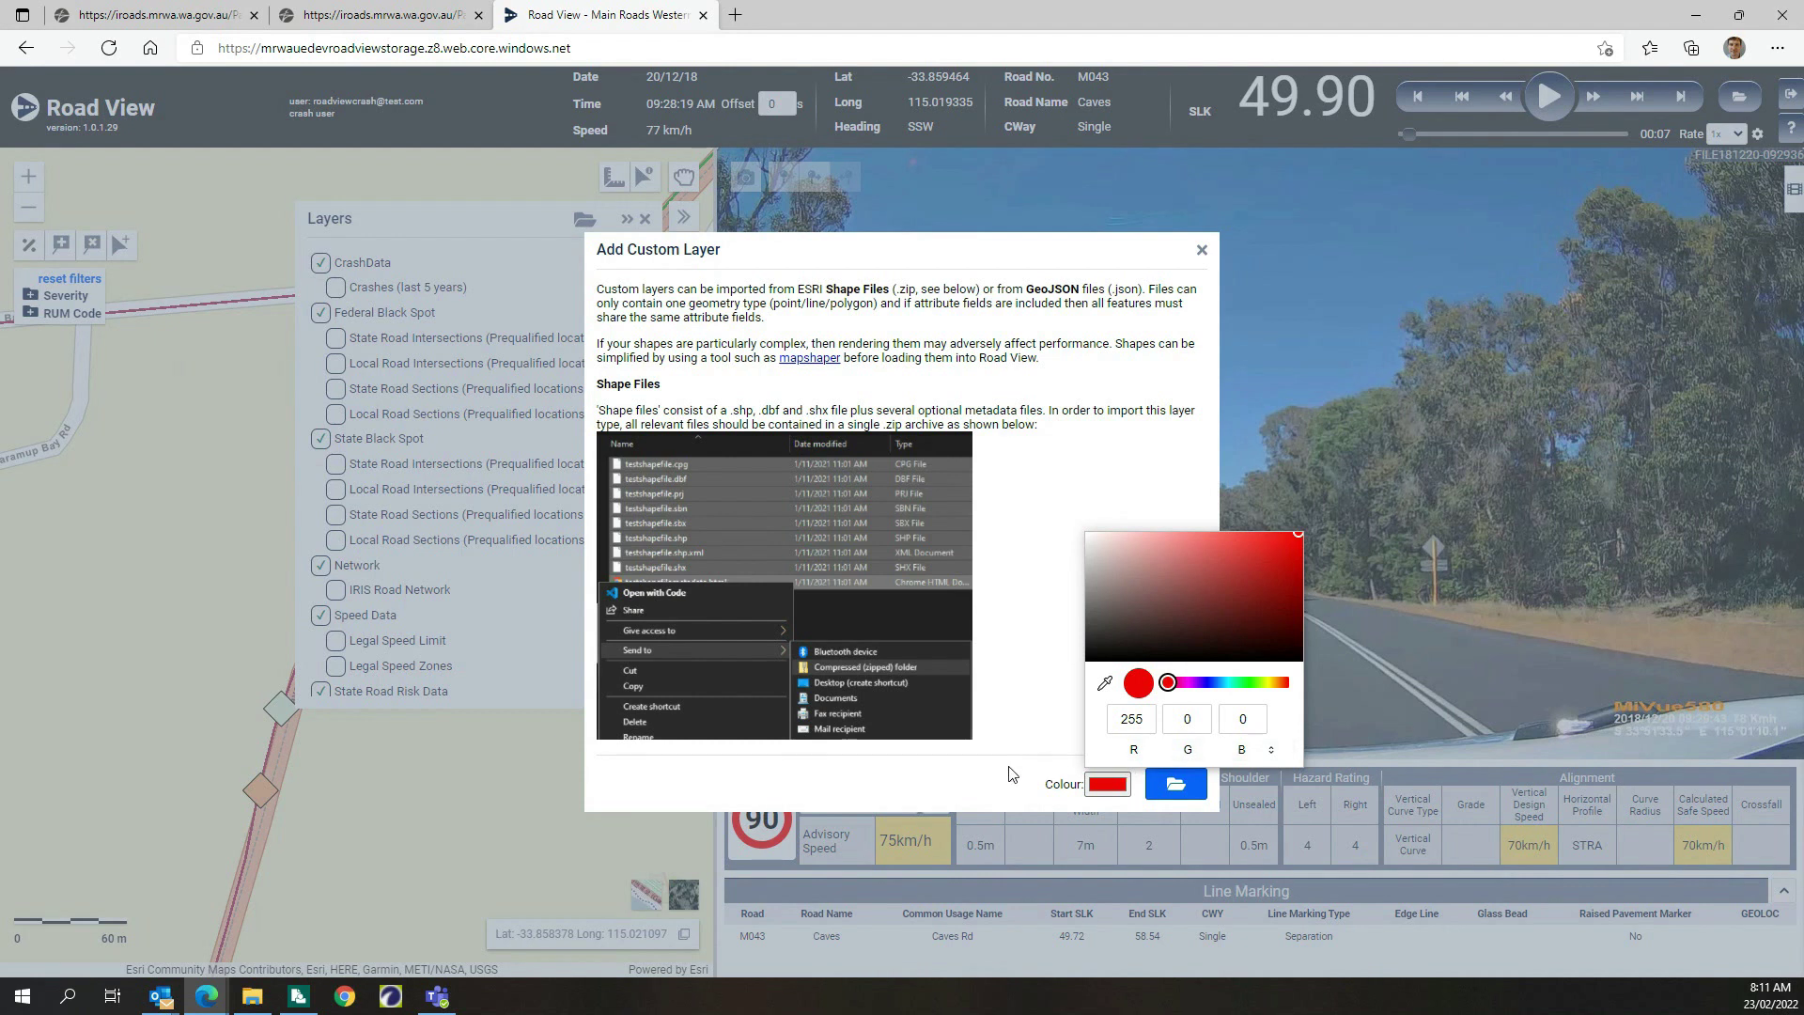
left_click(1108, 784)
Load the zipped MRWA_RAP_Star_Rating_1_Black shape file from the Shape File Example folder as the custom layer and leave the layer switched off
left_click(1174, 792)
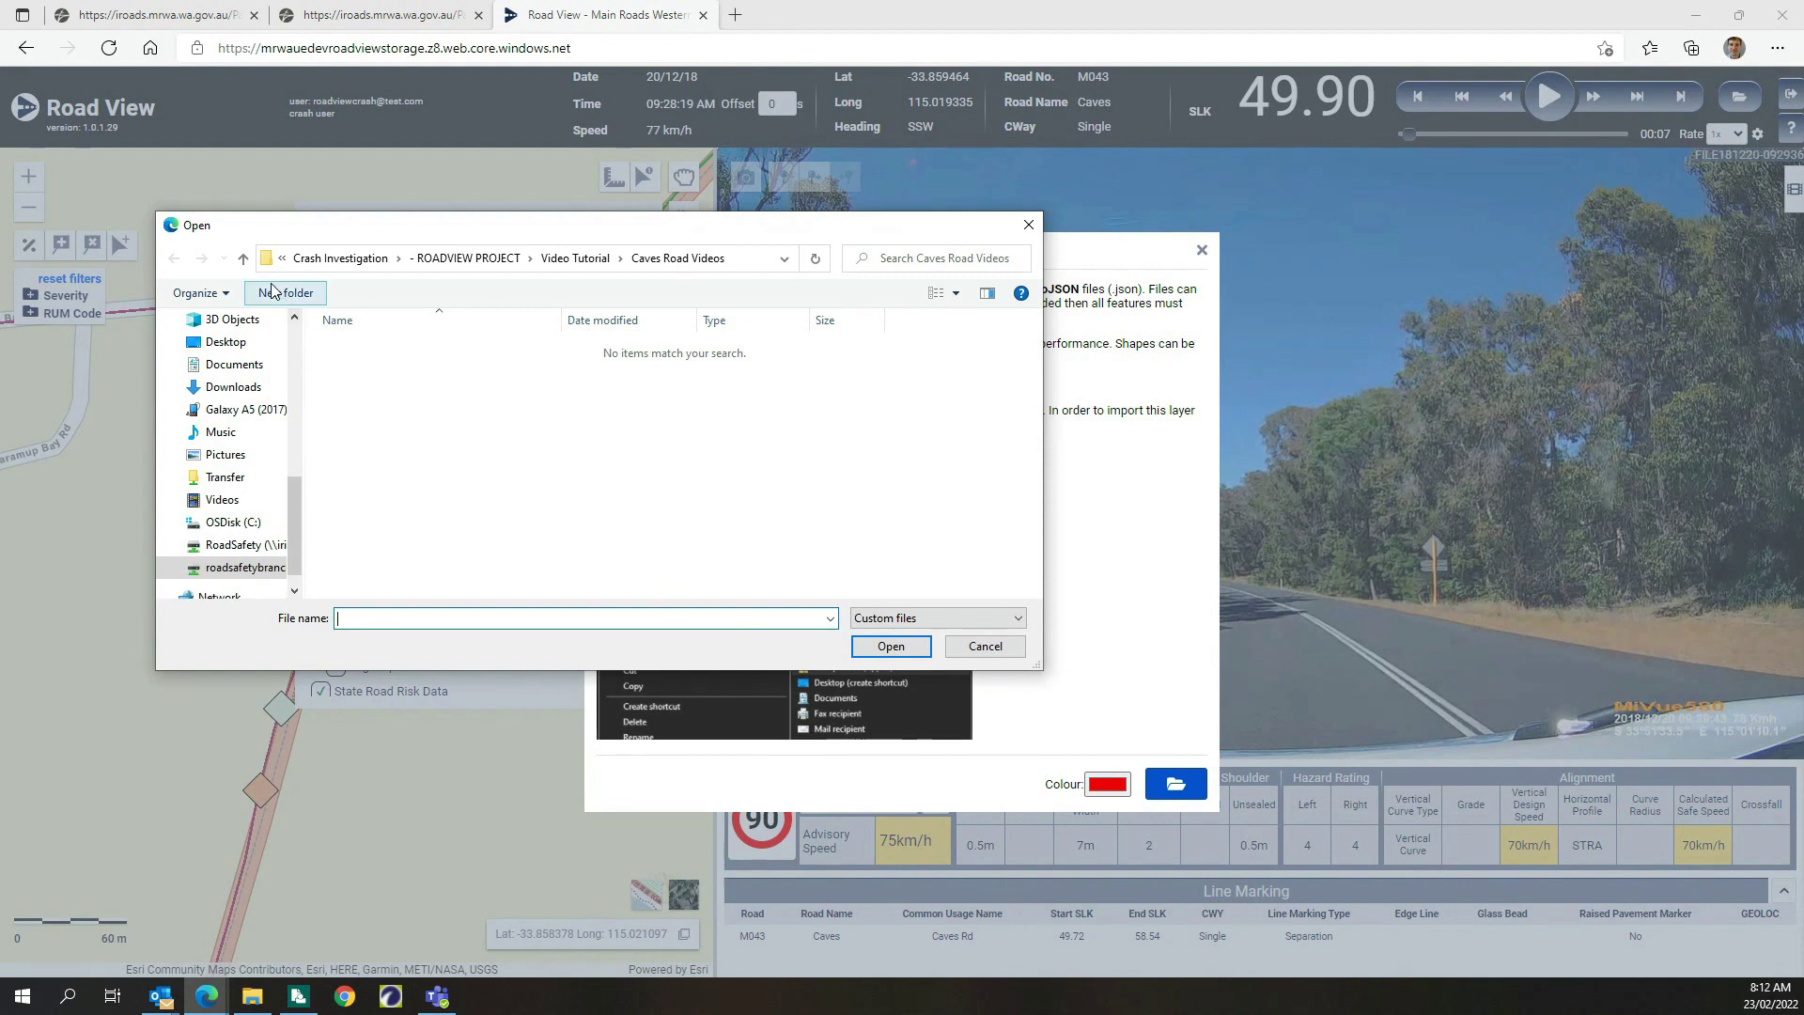
left_click(245, 260)
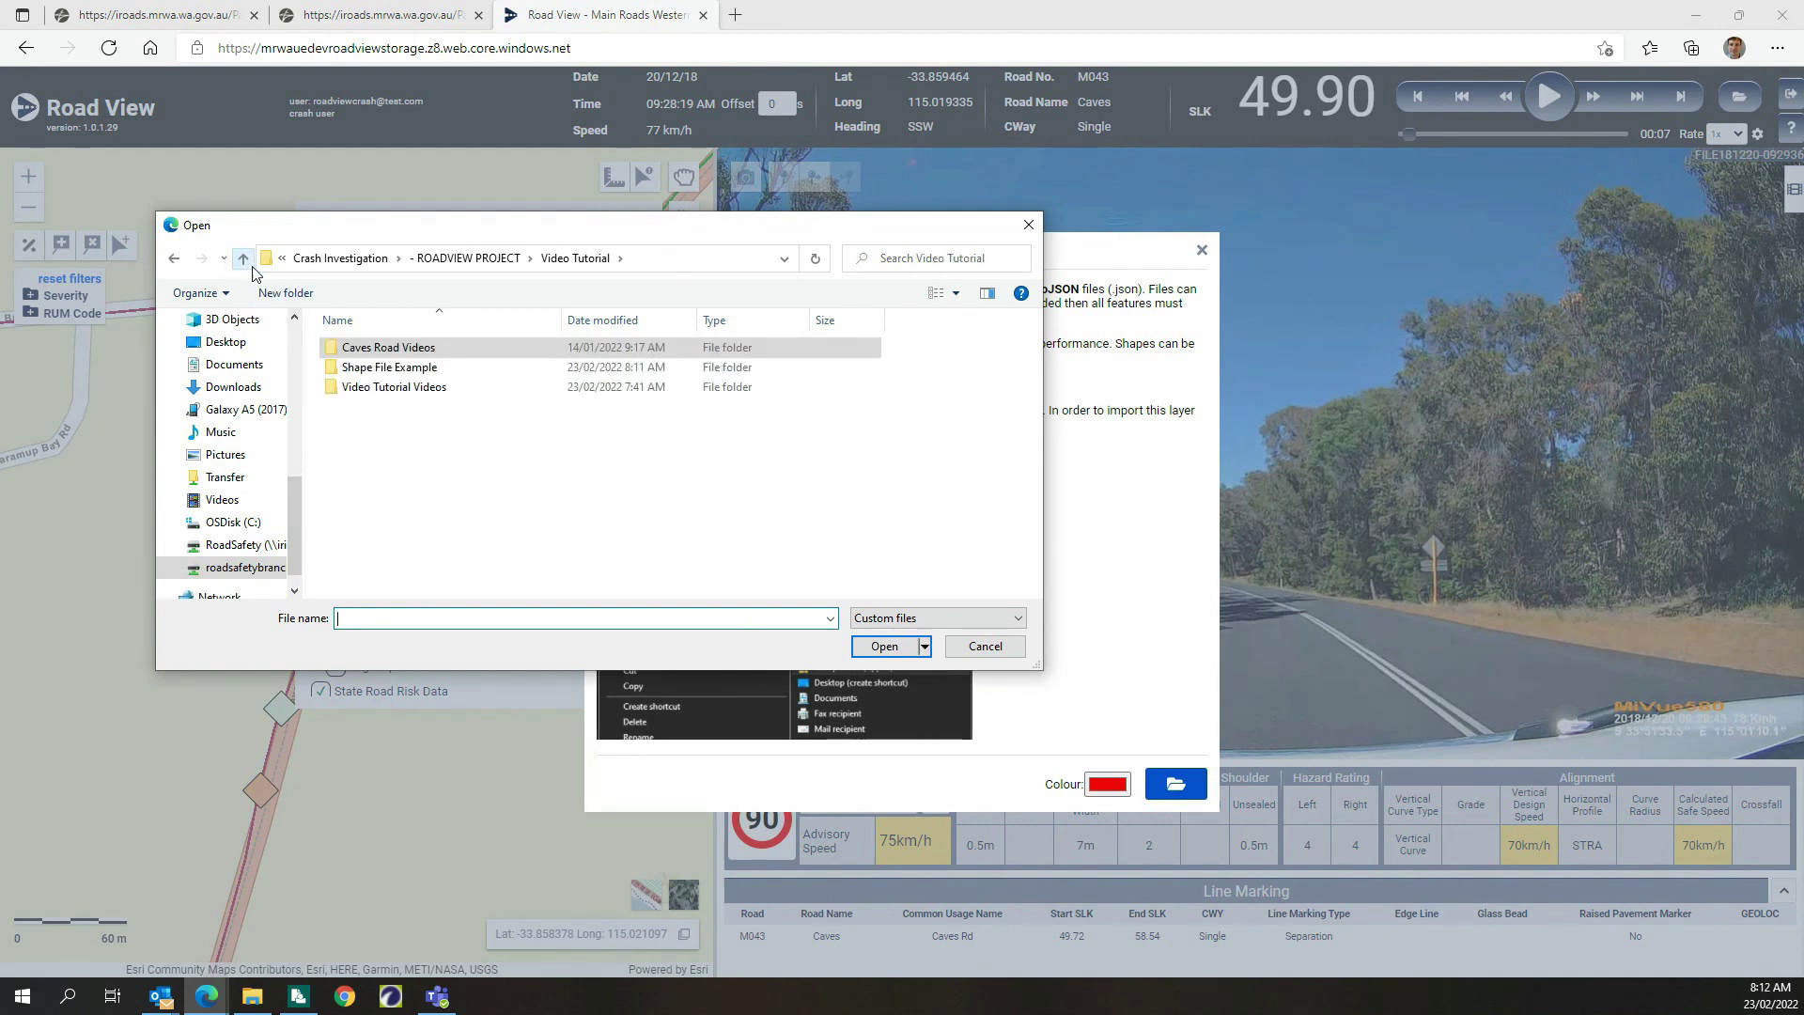
double_click(406, 368)
double_click(432, 349)
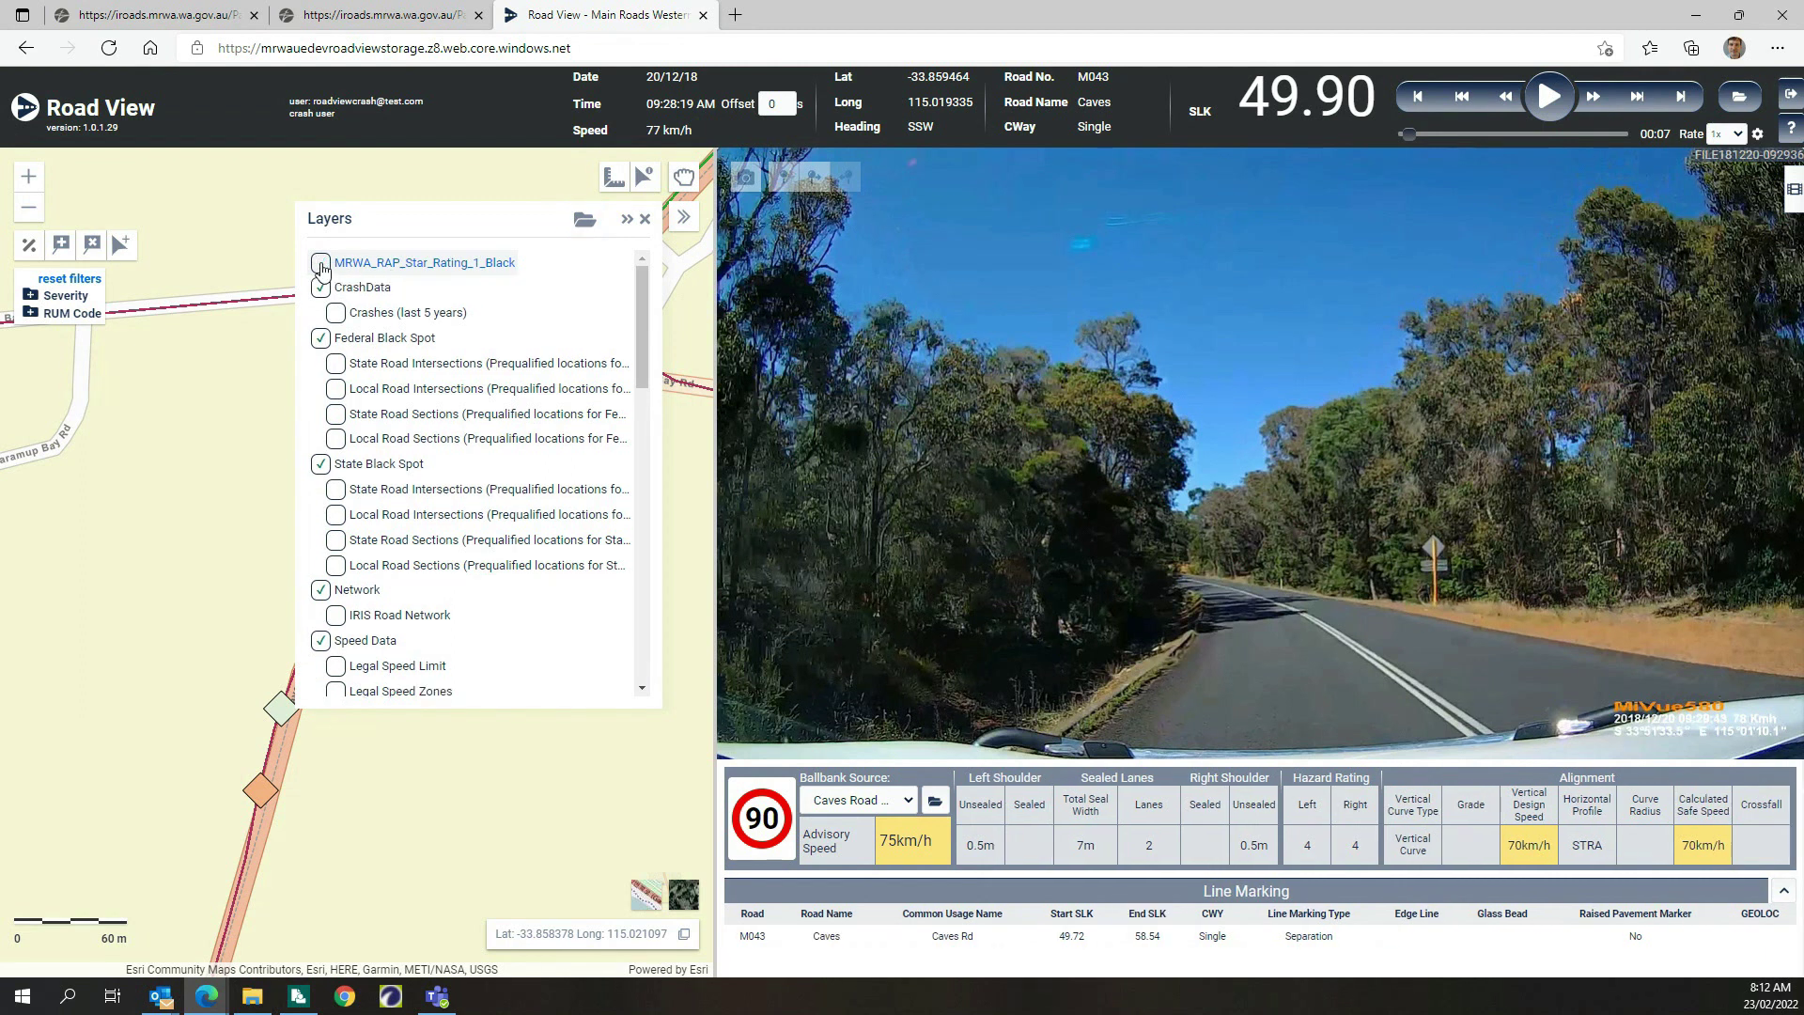
left_click(320, 264)
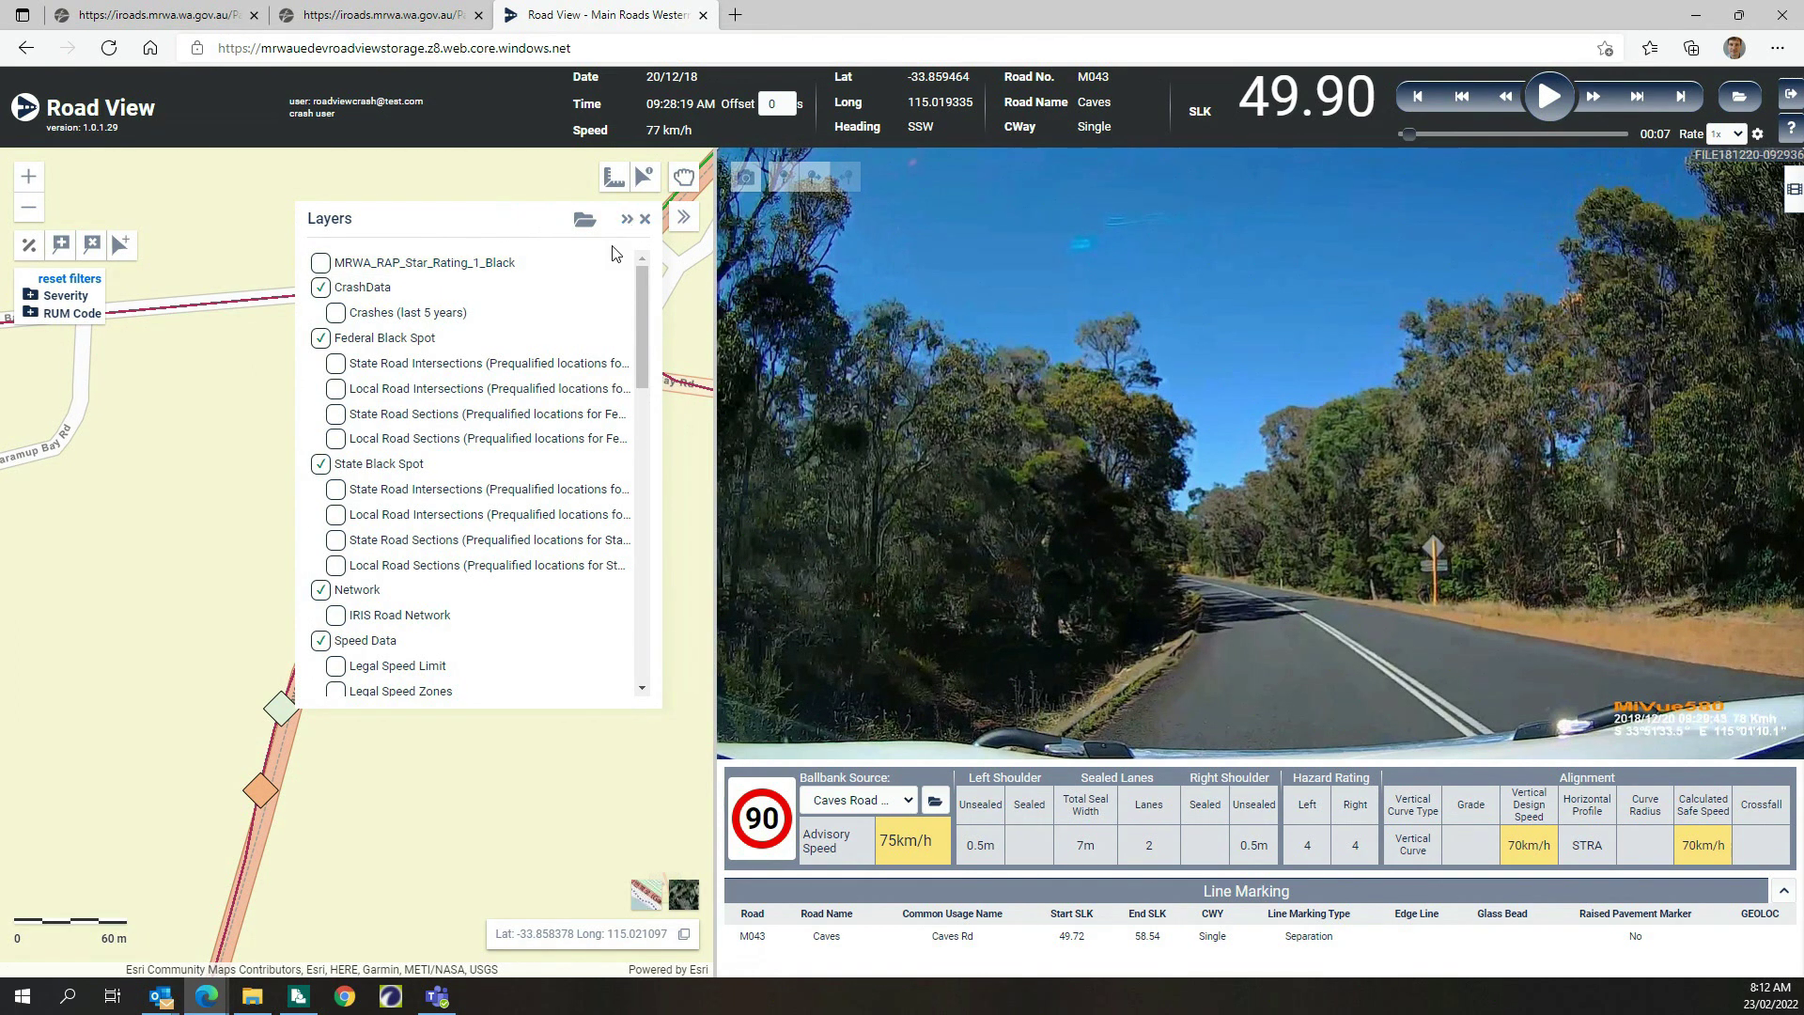
left_click(646, 220)
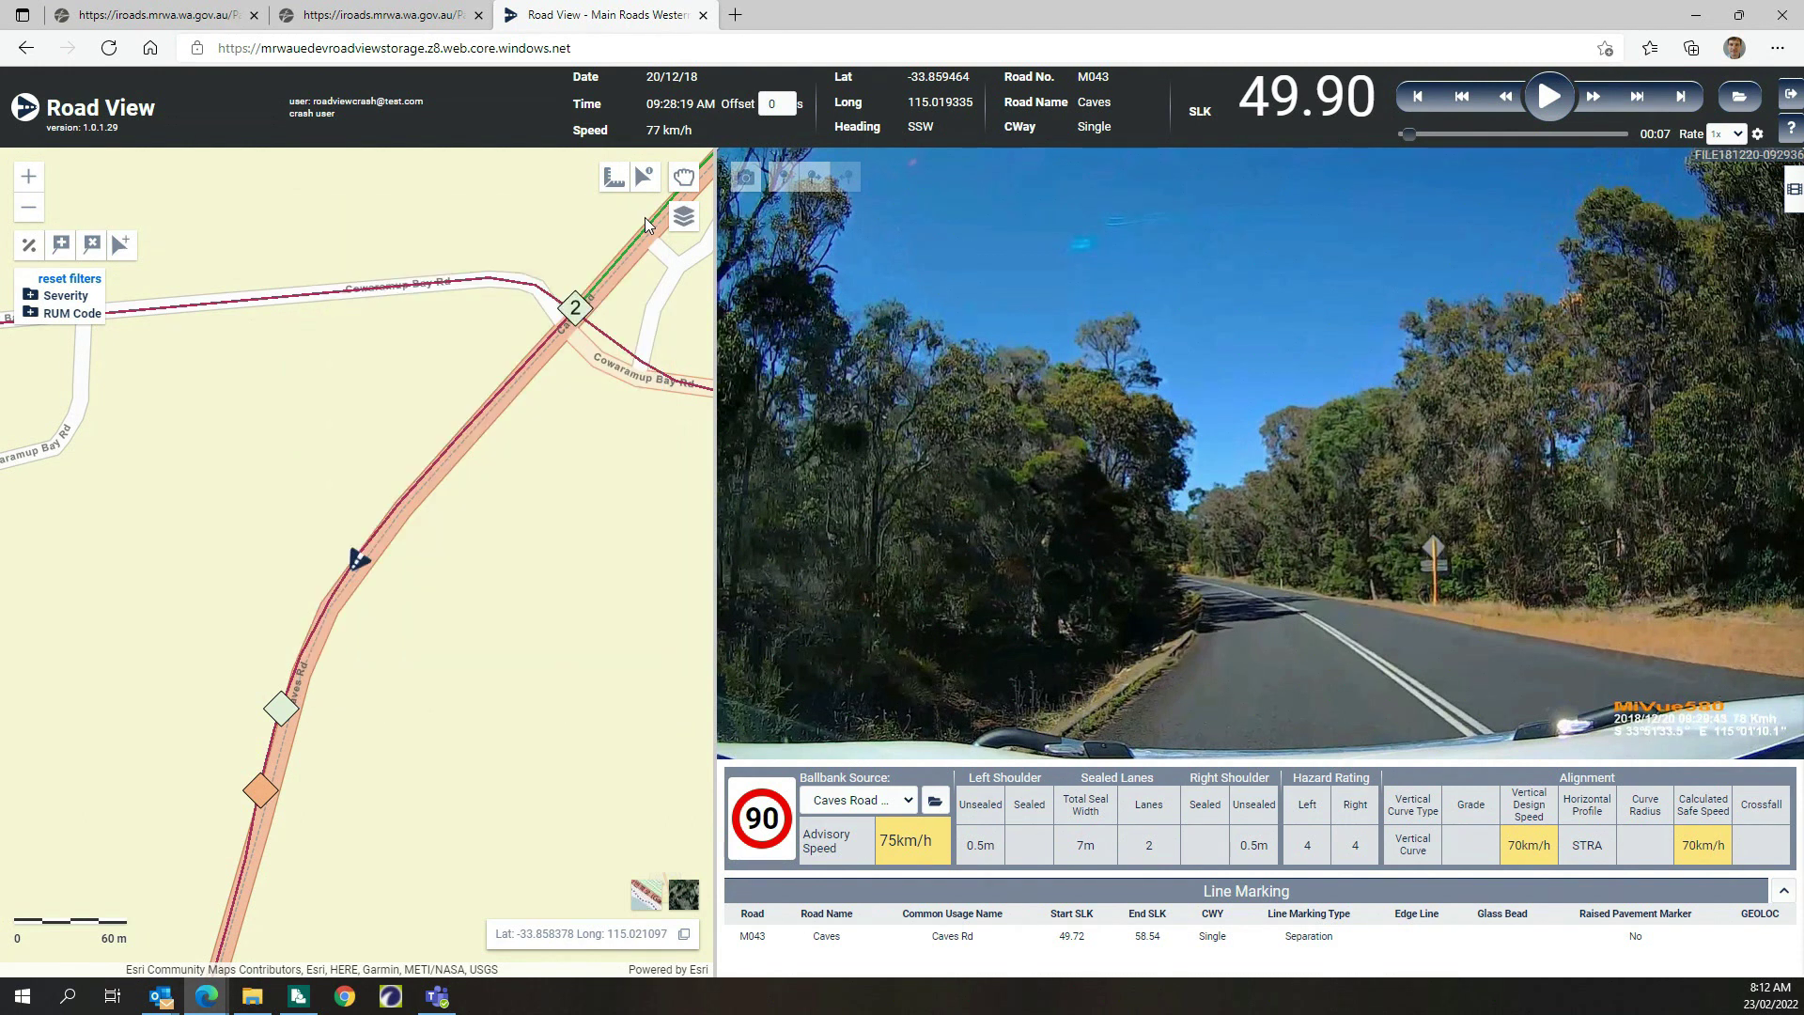
Measure a two-segment path beside Caves Rd, from just north of the Cowaramup Bay Rd junction southwest past the vehicle marker, and close the measurement
left_click(612, 181)
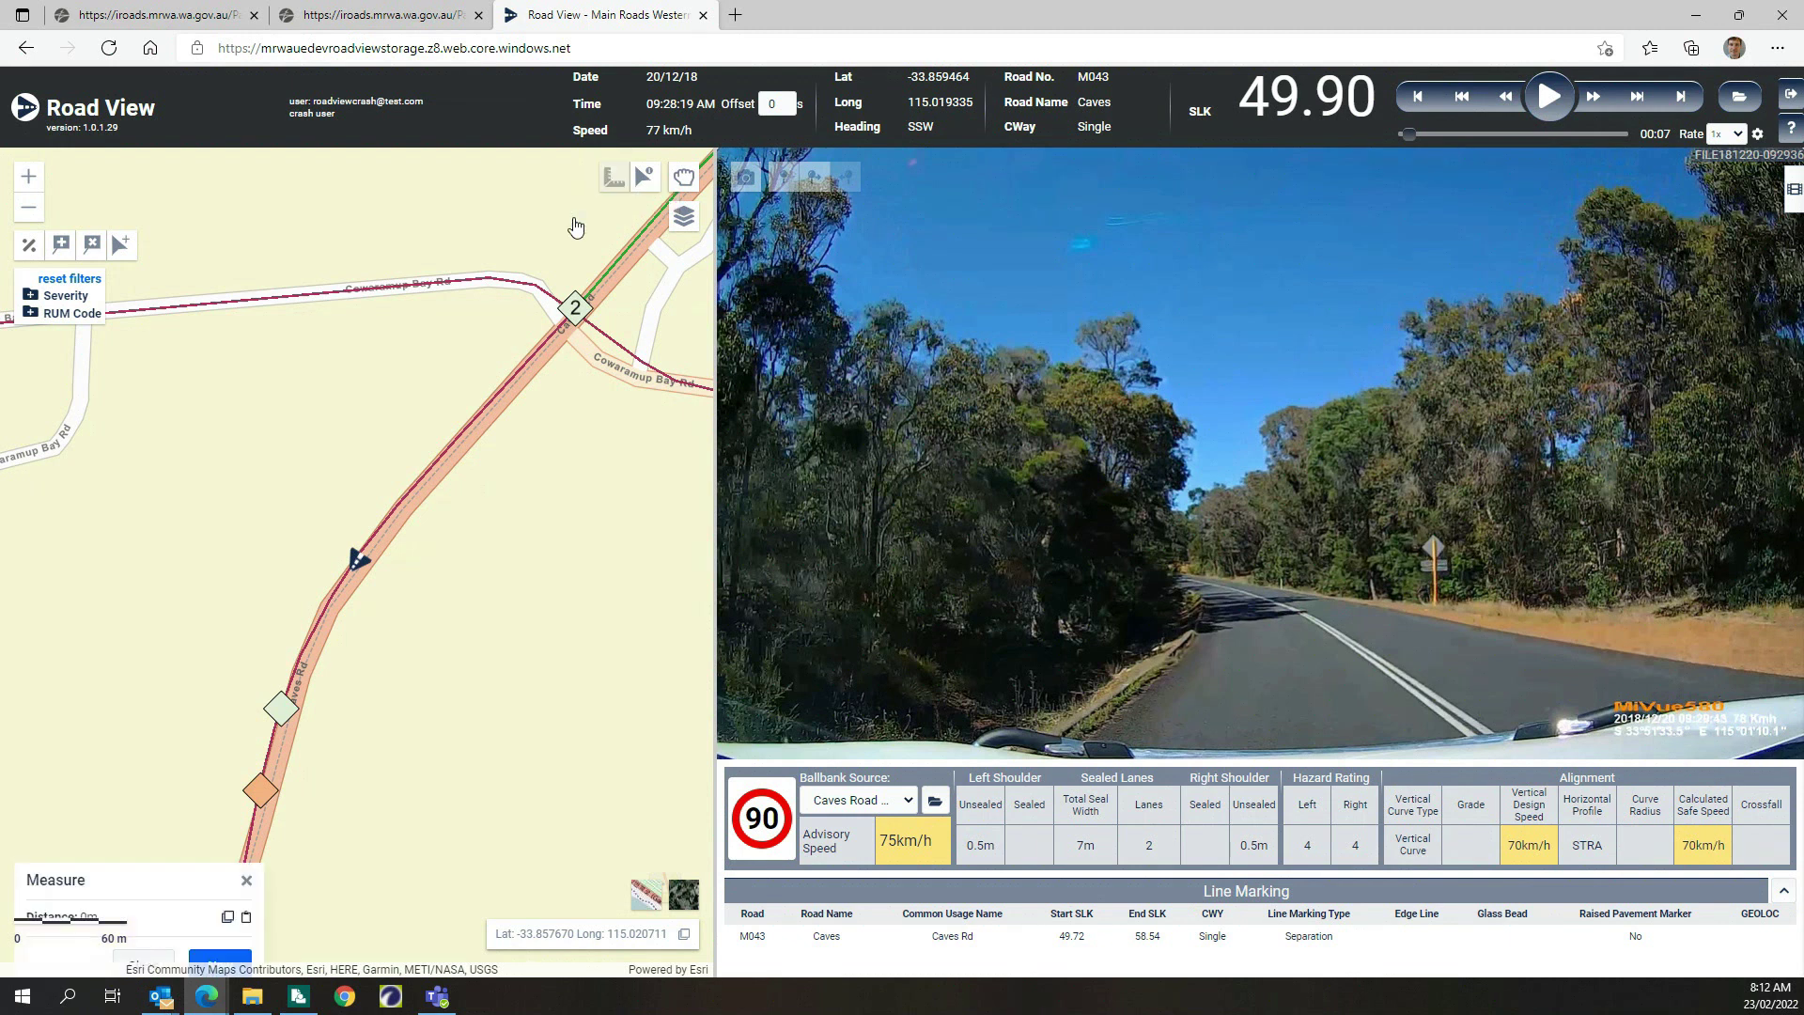
left_click_drag(175, 883, 581, 583)
left_click(594, 254)
left_click(344, 520)
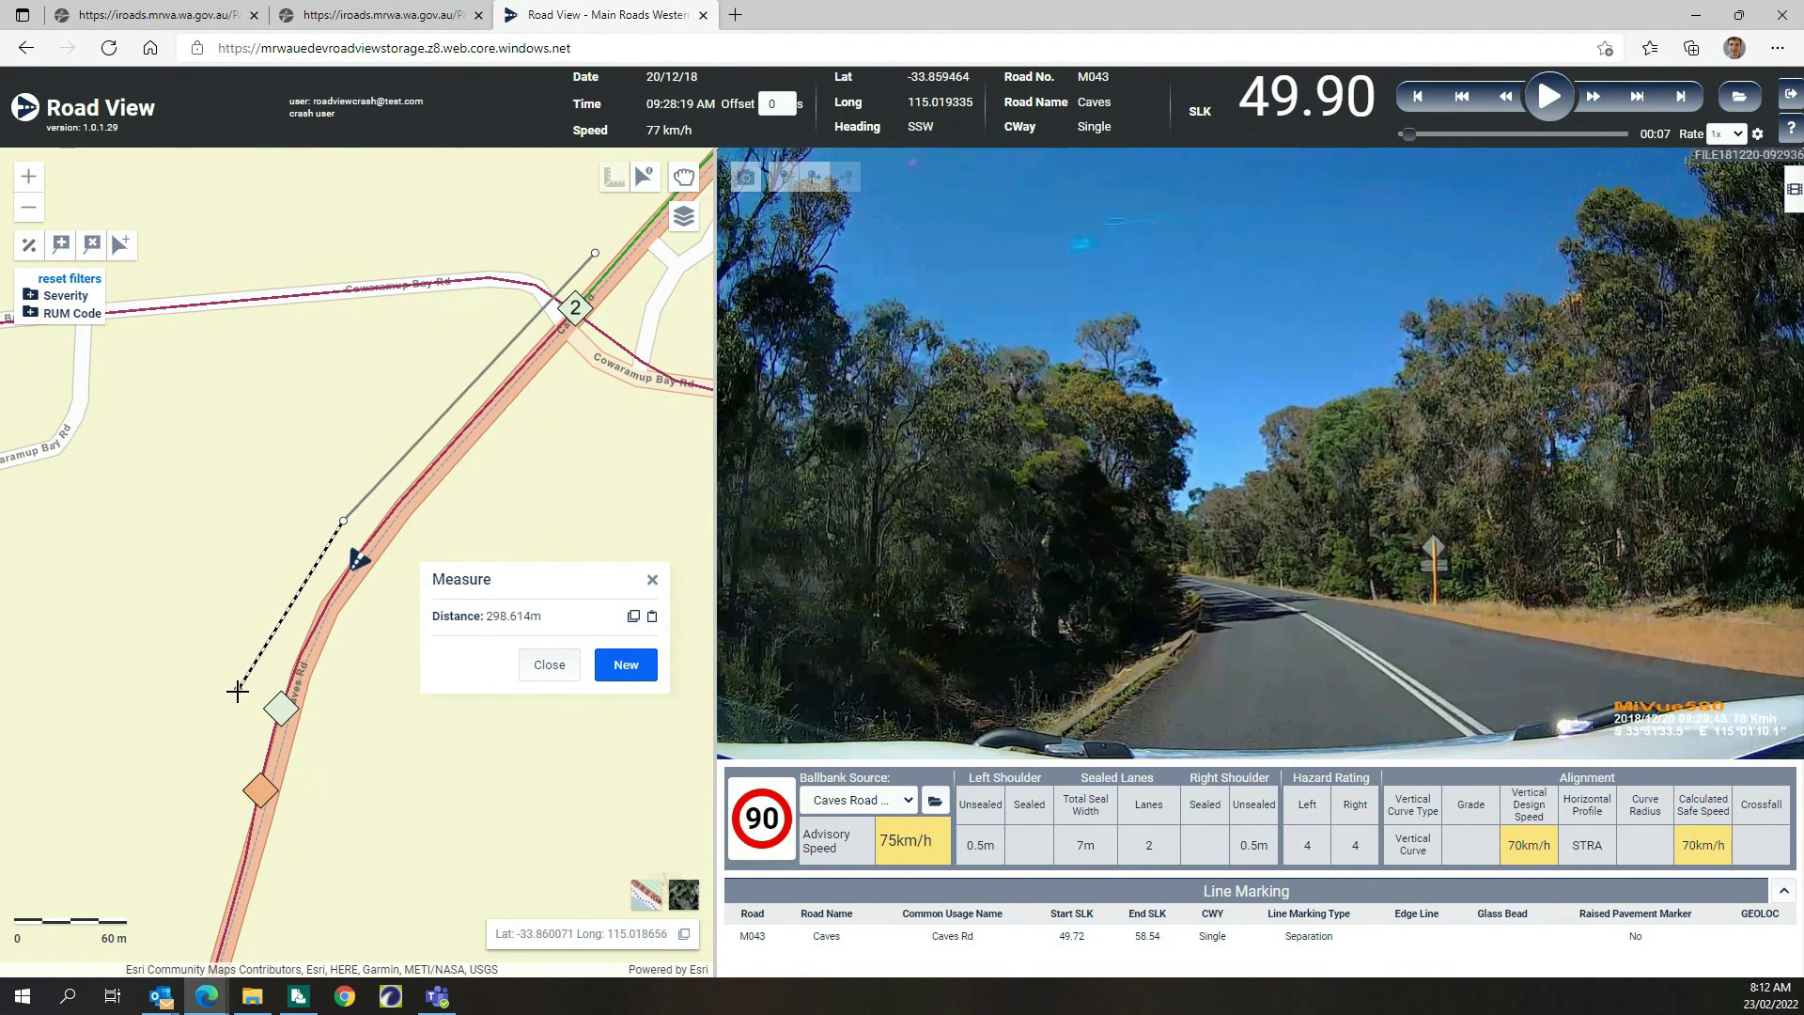
double_click(241, 722)
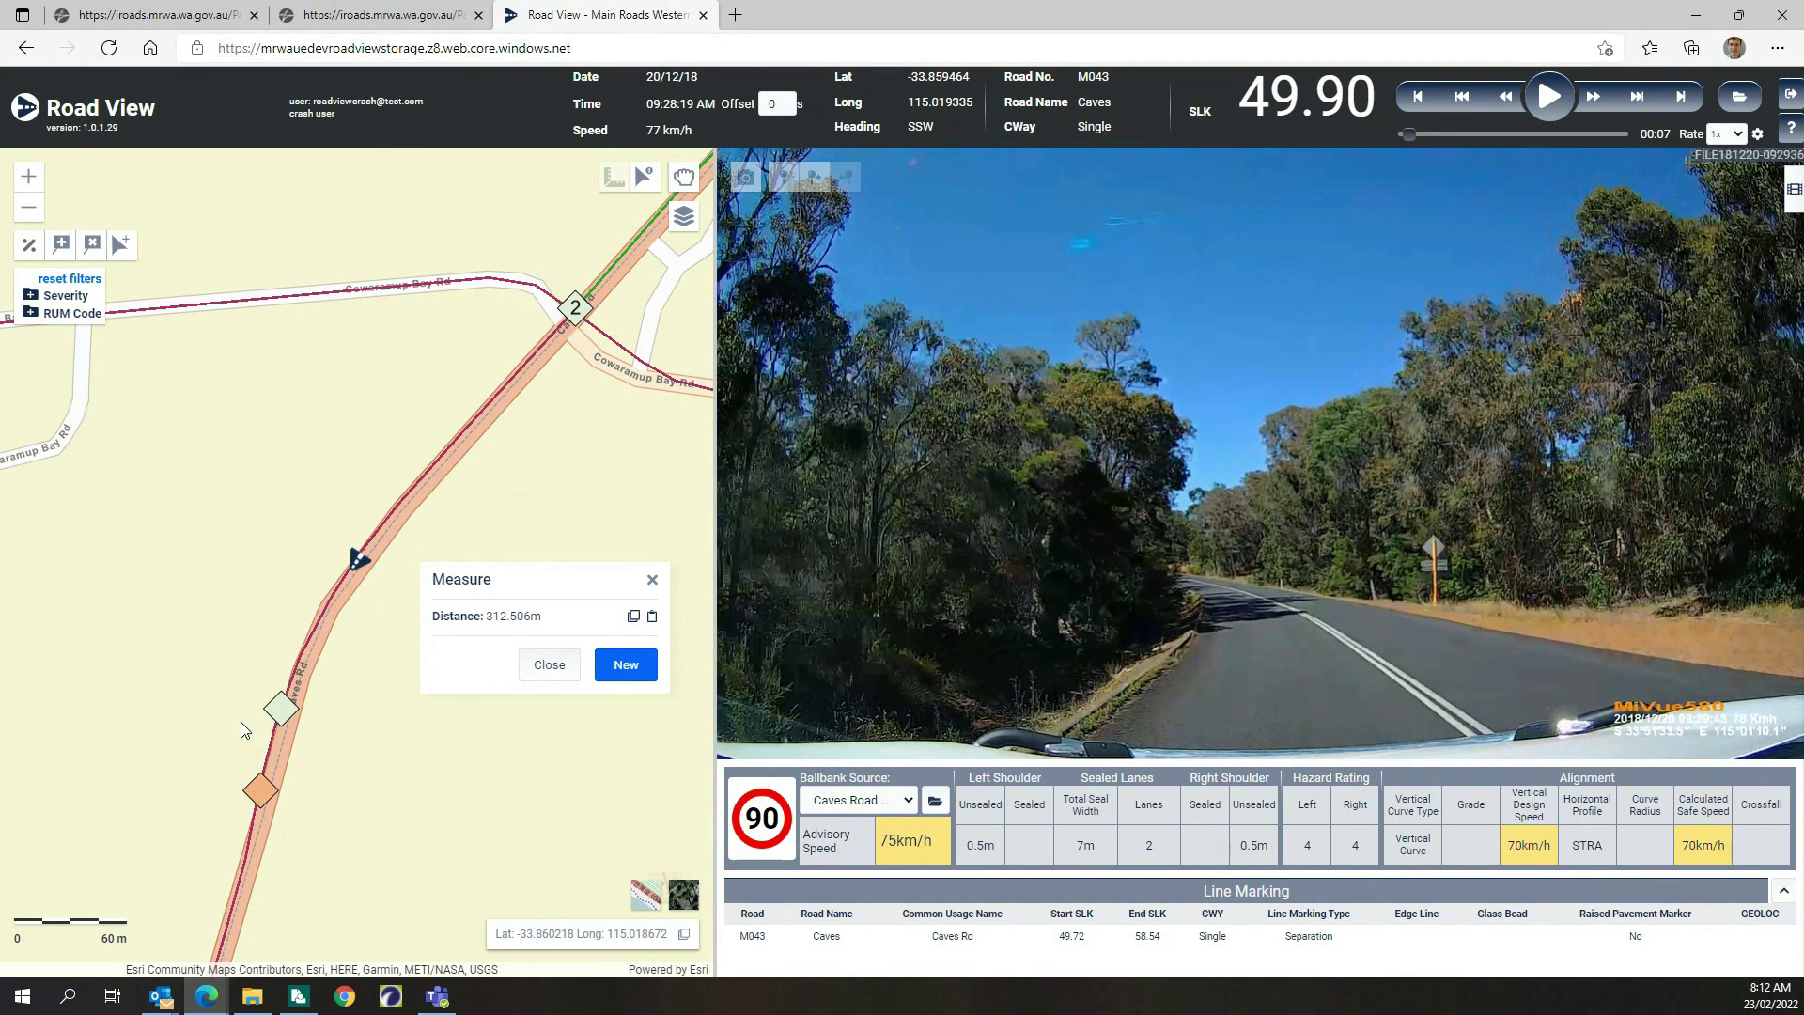
left_click(547, 667)
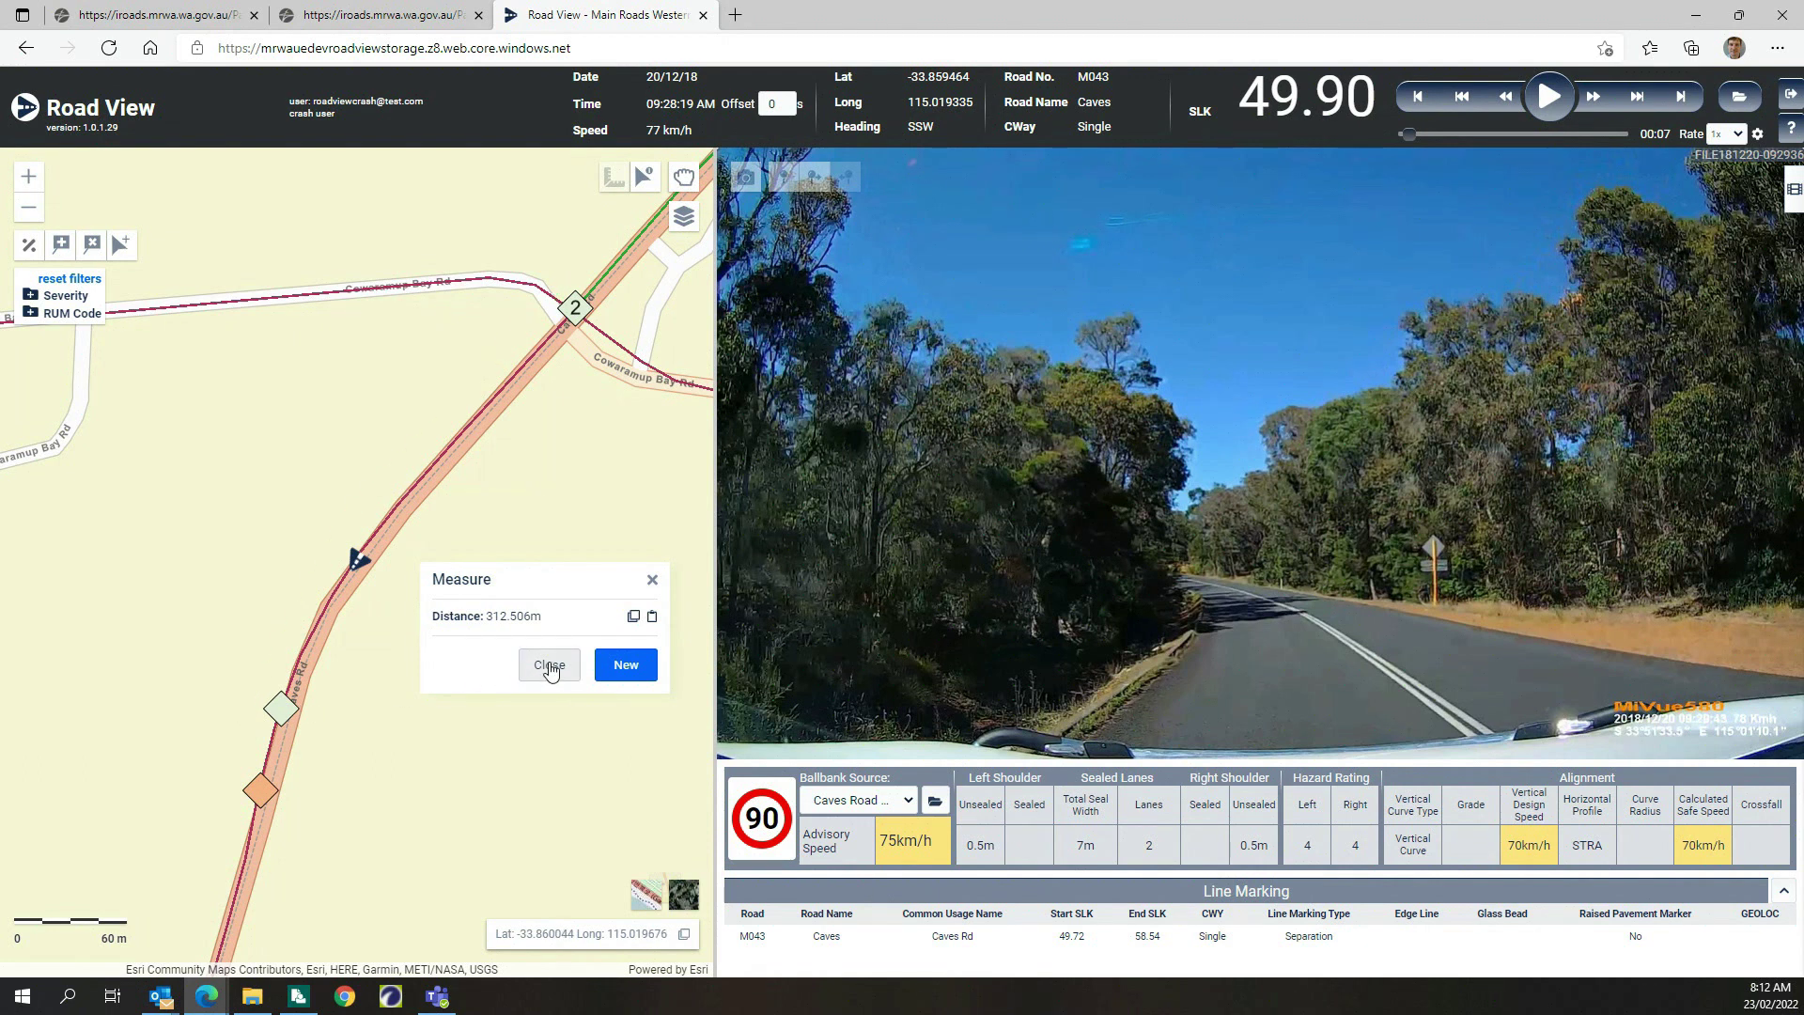
left_click(550, 667)
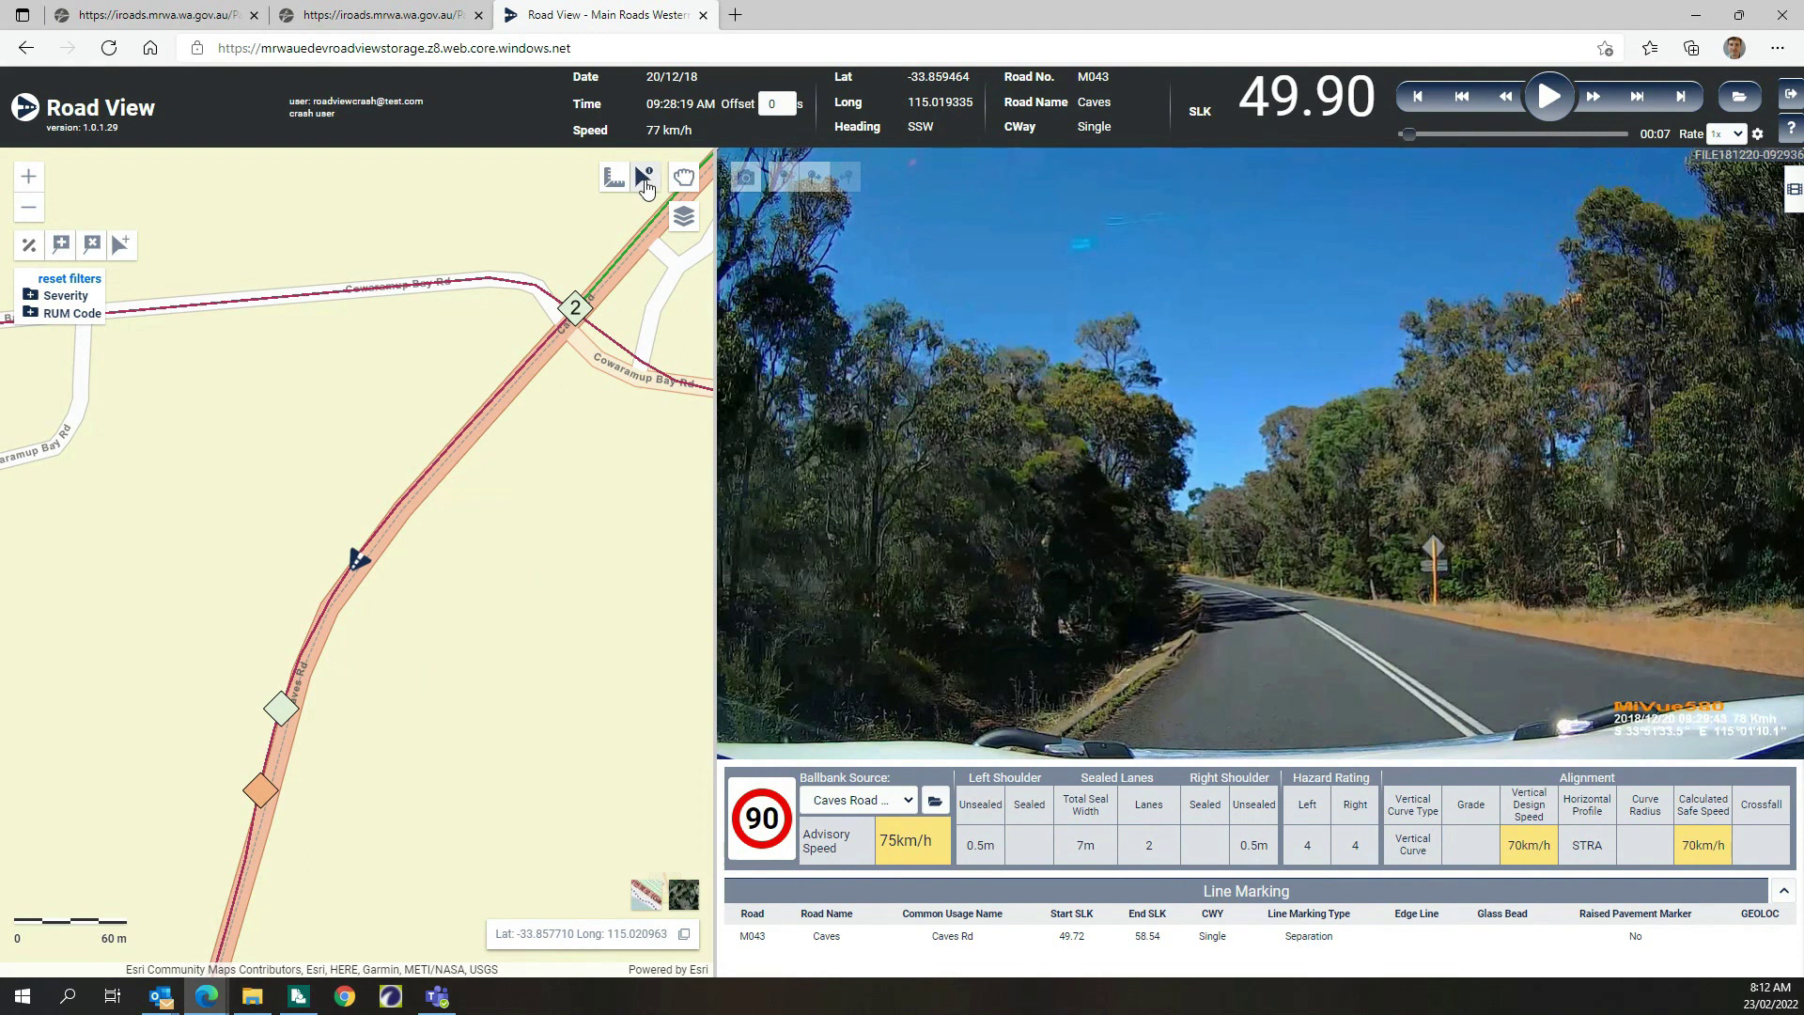
Identify the line marking feature on Caves Rd northeast of the vehicle marker, examine its attributes and close the details
left_click(646, 187)
left_click(467, 438)
left_click_drag(410, 181, 499, 278)
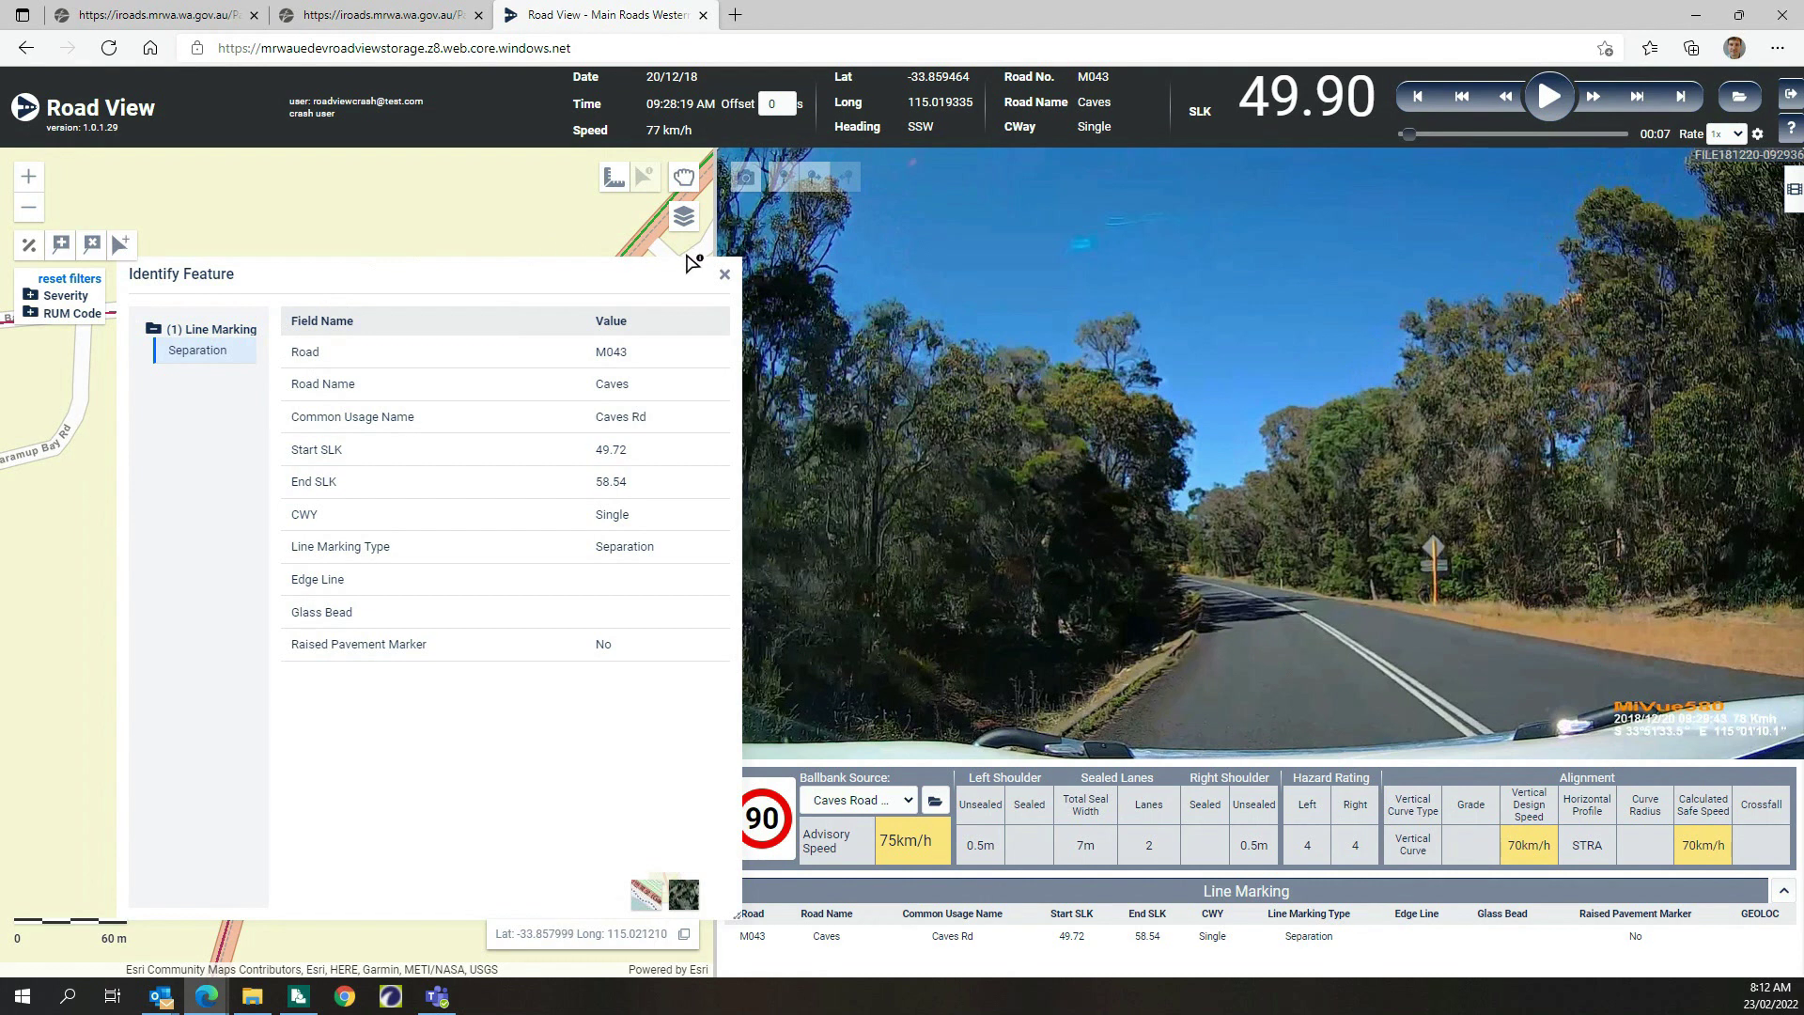
left_click(726, 278)
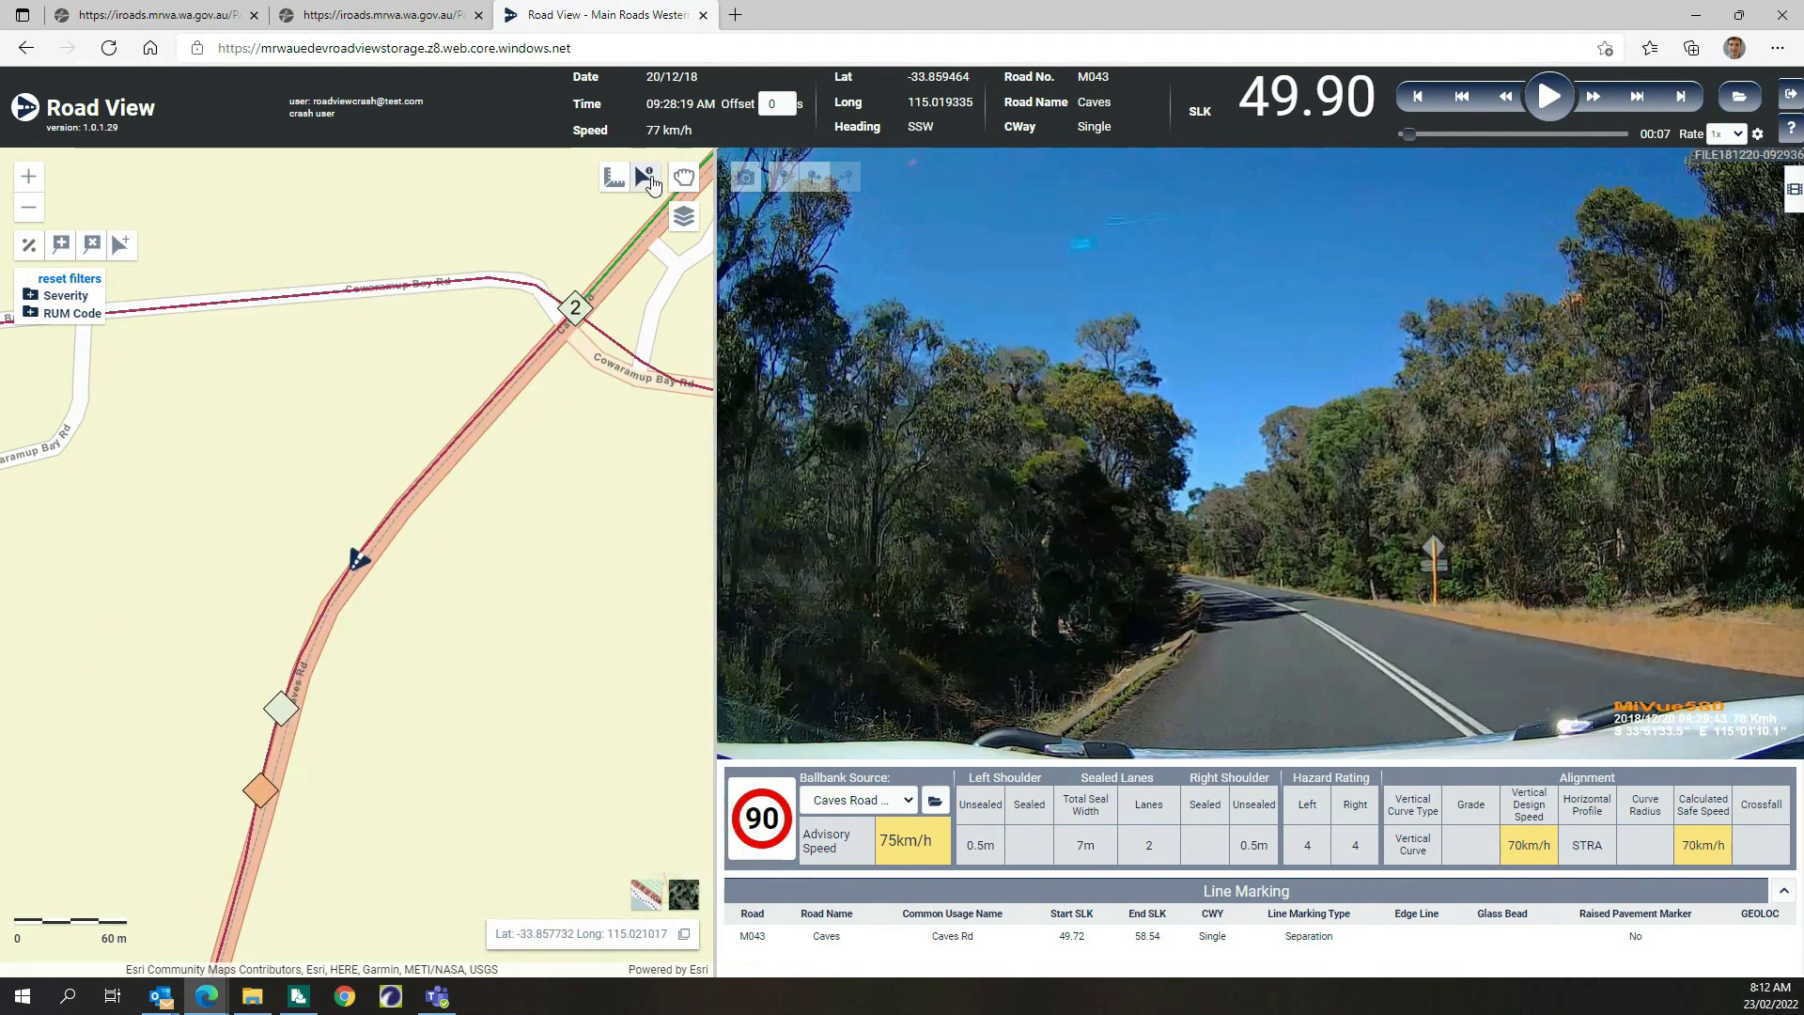
left_click_drag(413, 349, 377, 368)
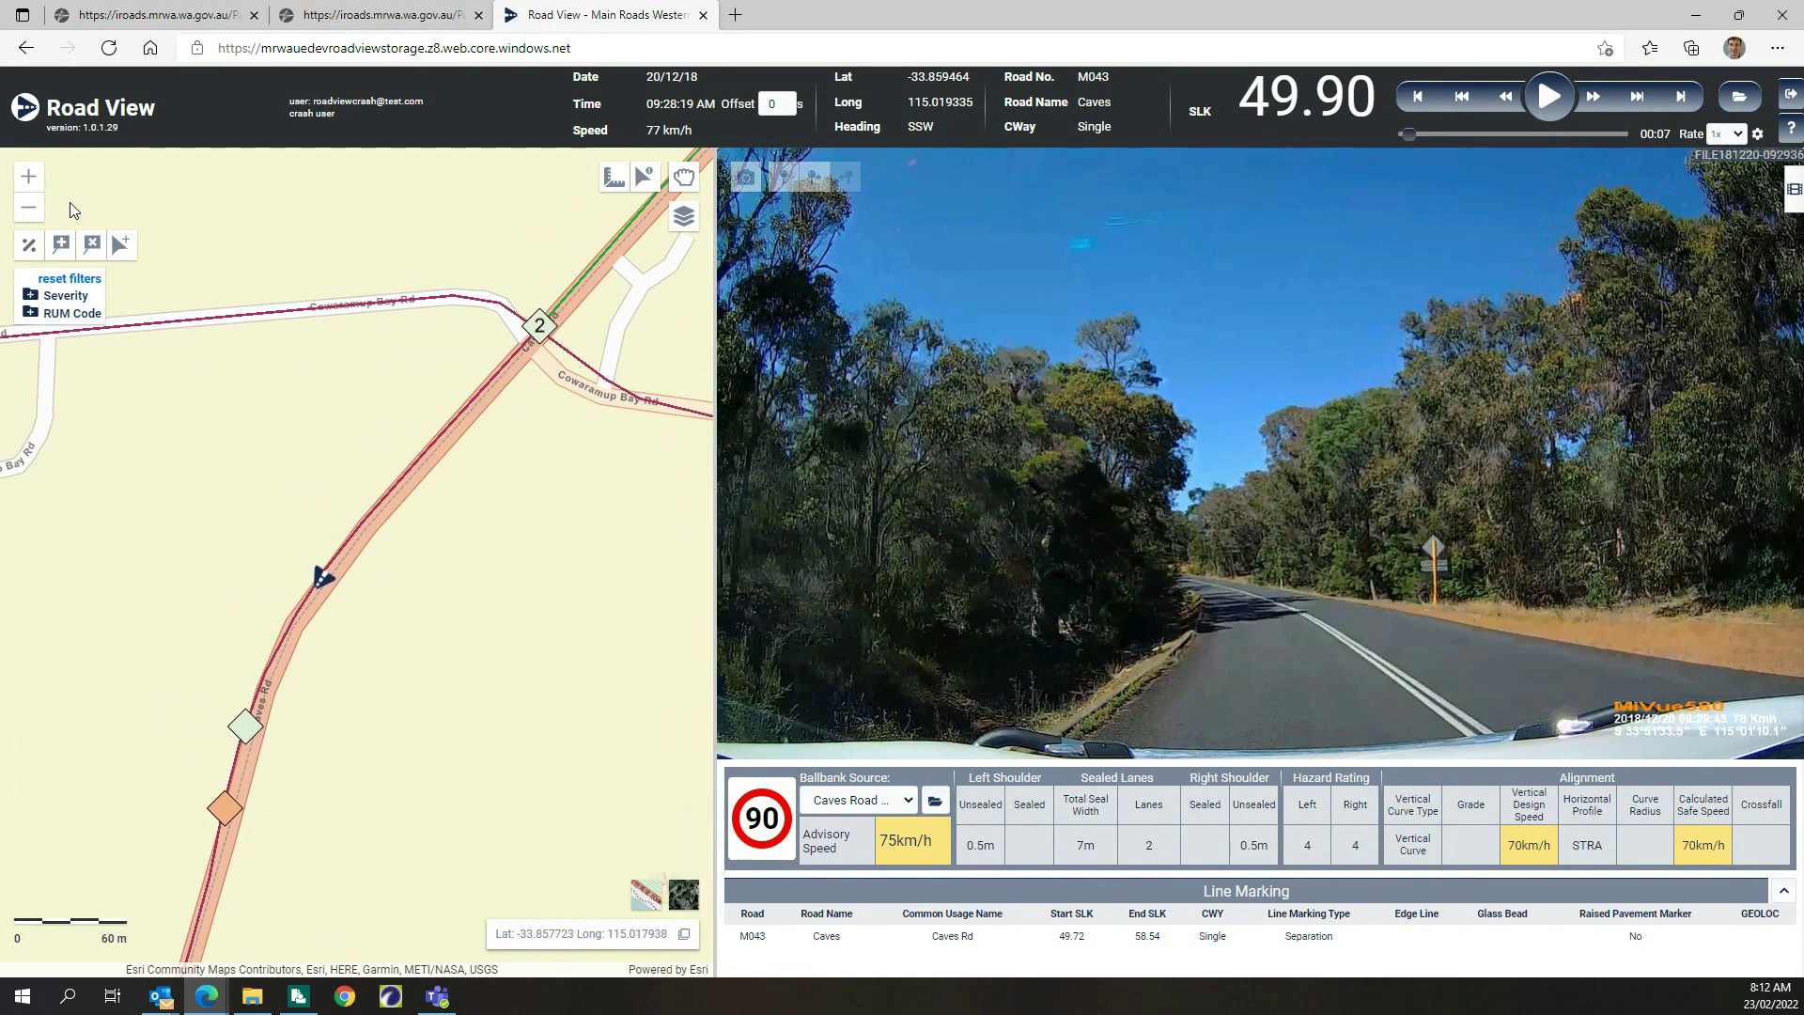
left_click(29, 179)
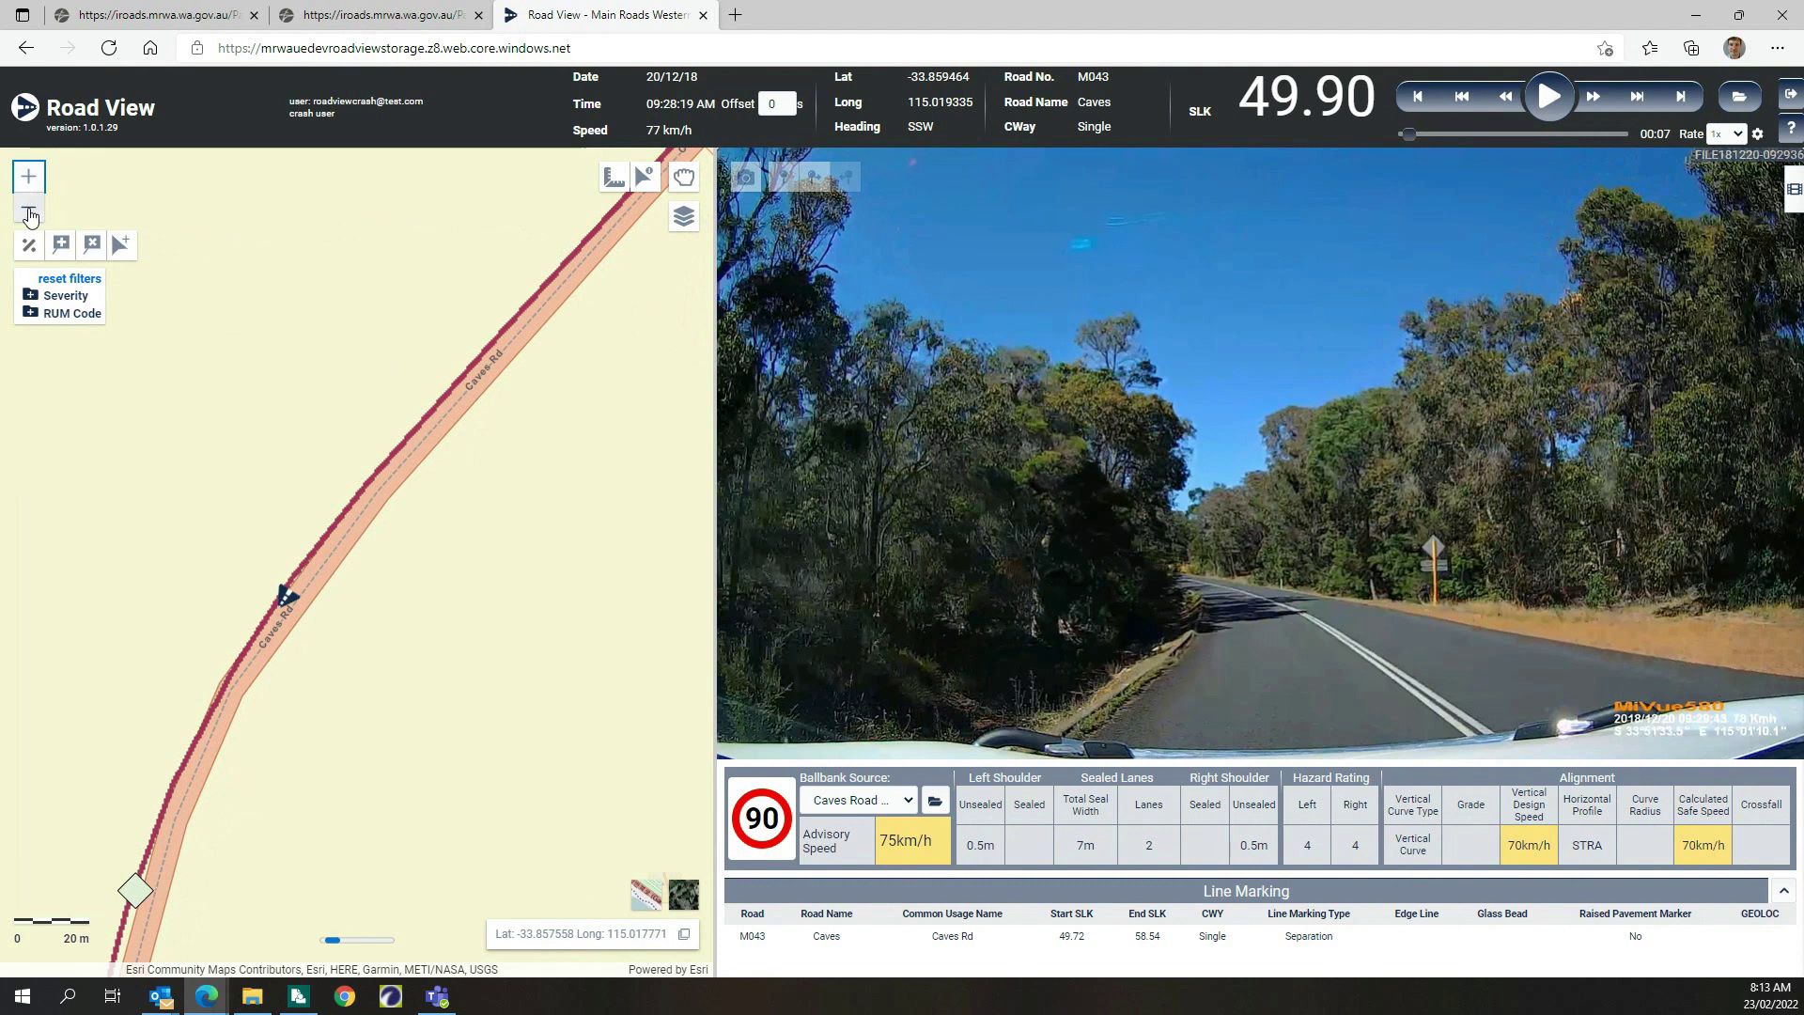
left_click(29, 207)
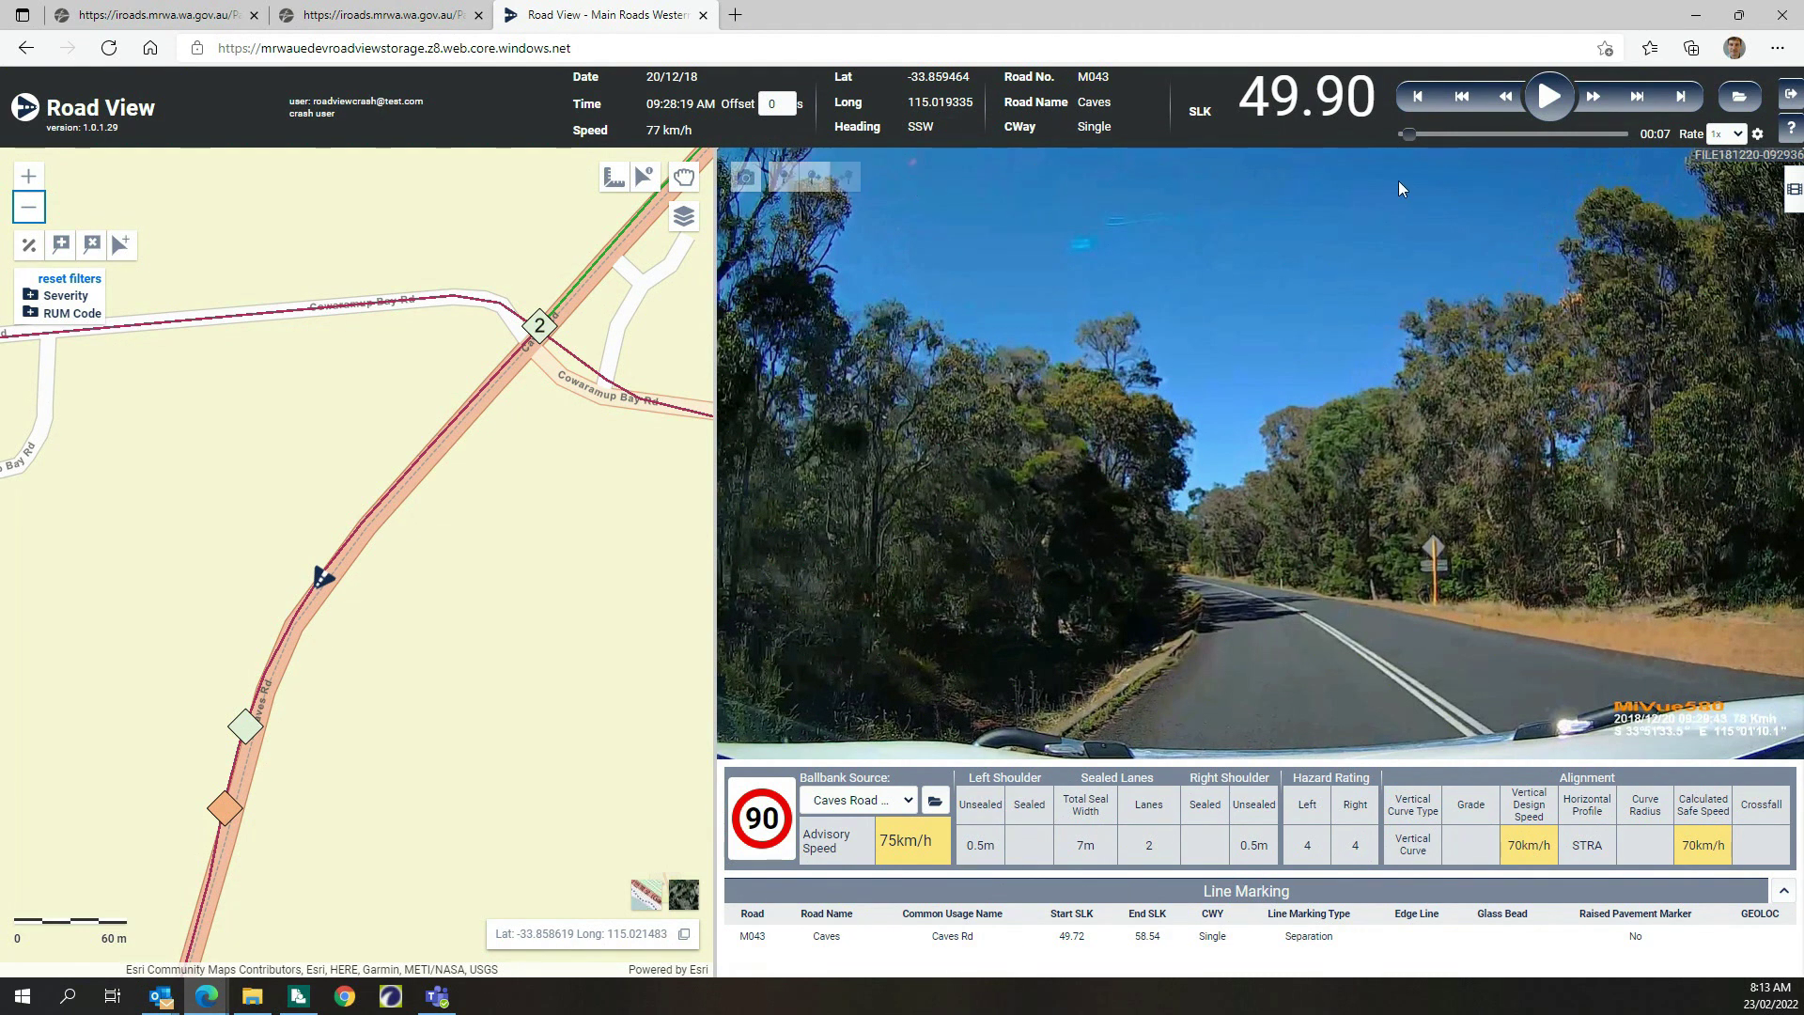
Resume the video, pause it at about 00:19 and show the Coordinate List and Playlist
left_click(1549, 96)
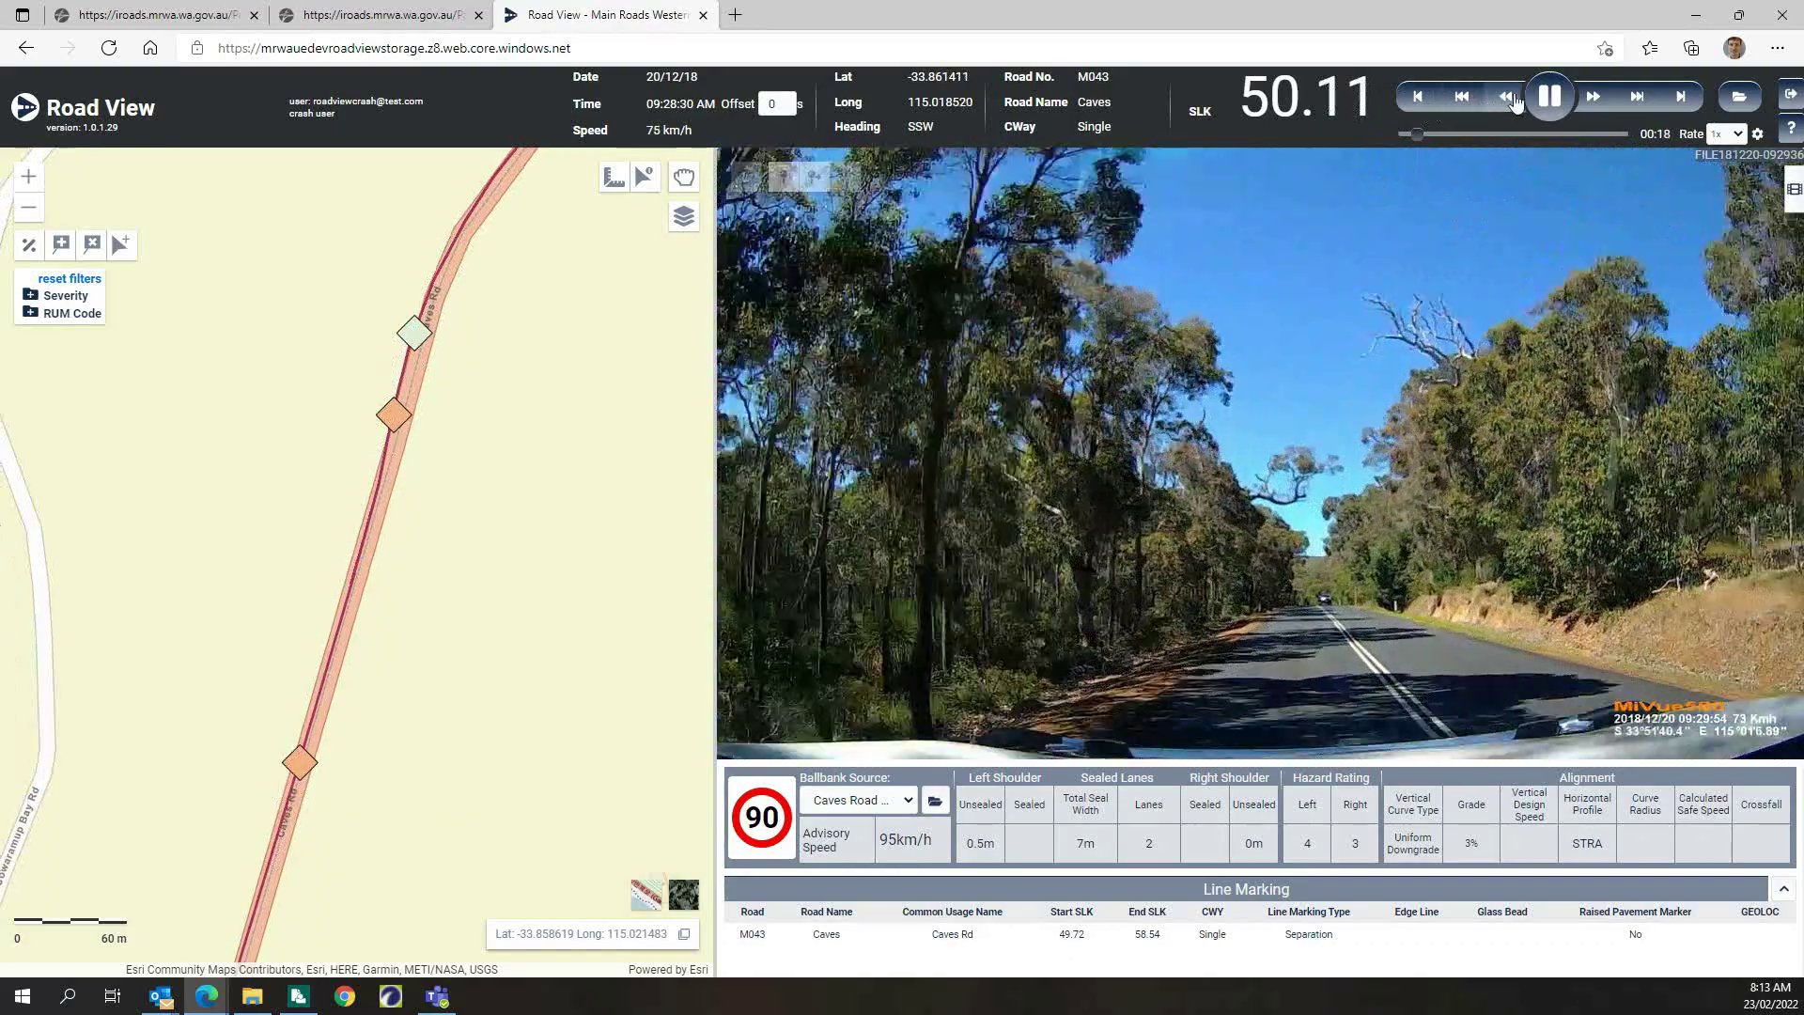
left_click(1546, 101)
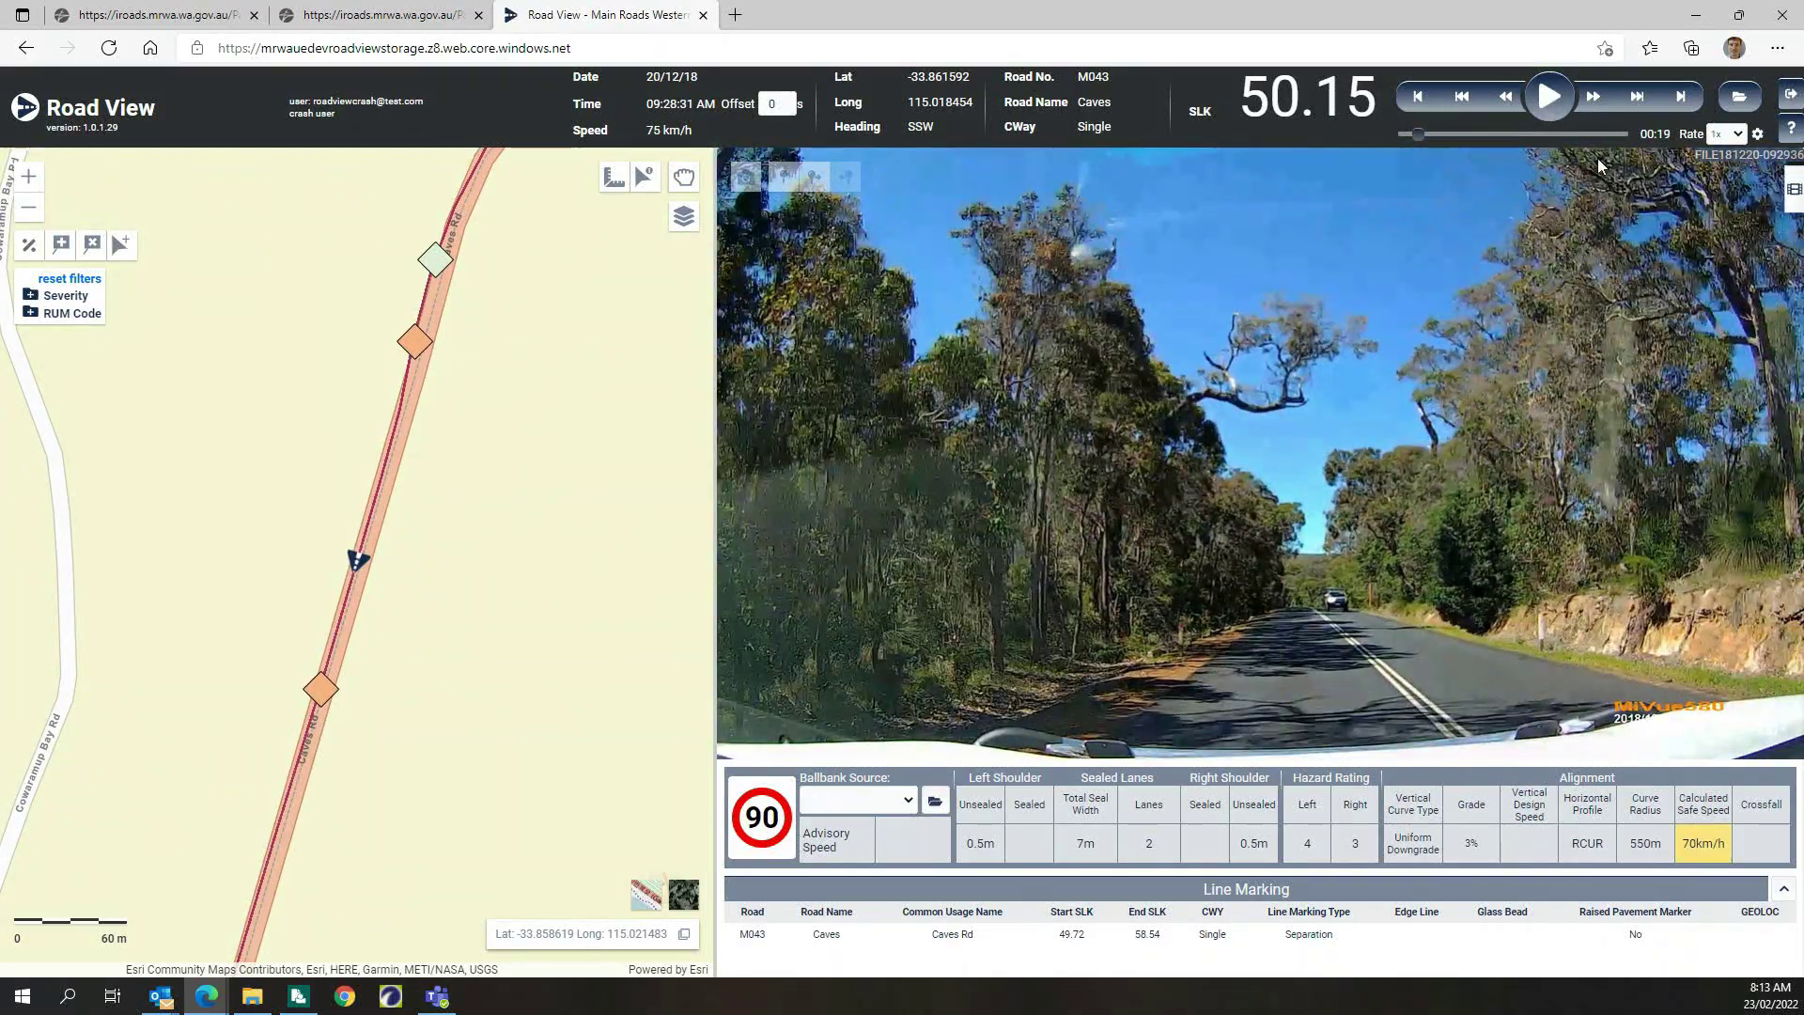
left_click(1793, 192)
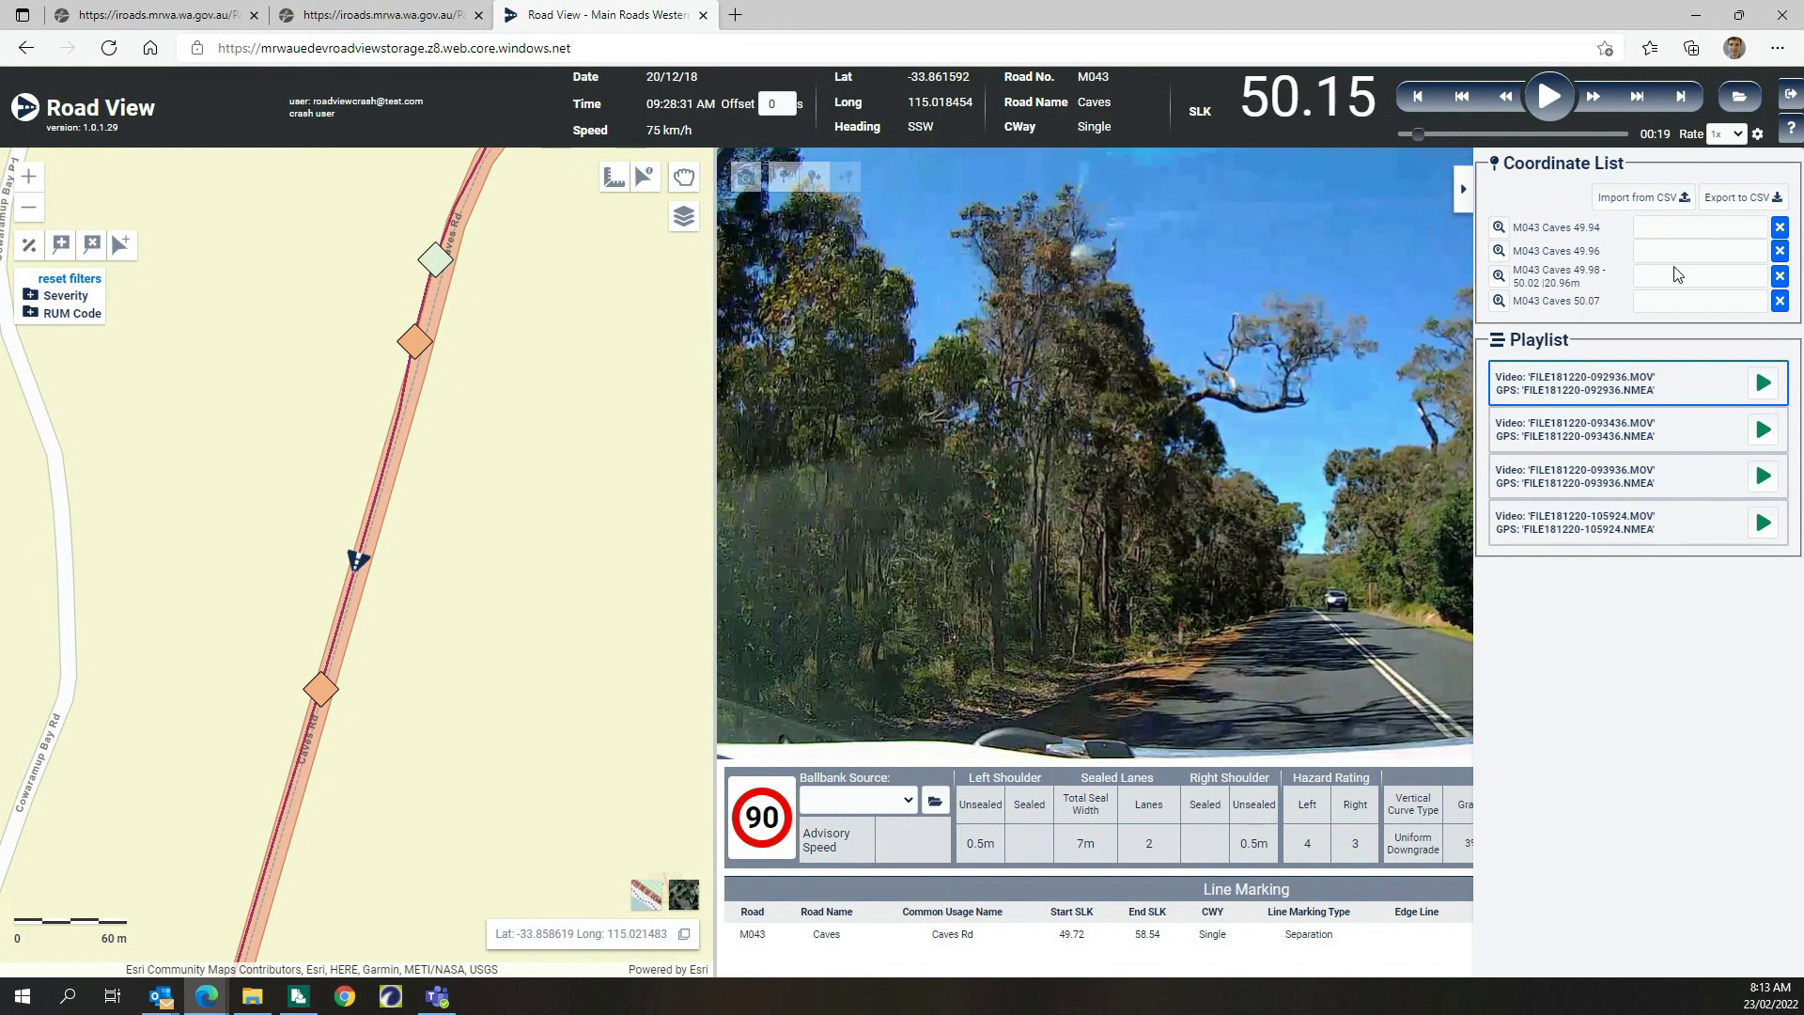
Label the Coordinate List entries: Note 1 for 50.07, Note 2 for 49.98 - 50.02, Note 3 for 49.96 and Note 4 for 49.94
left_click(1683, 301)
type("Note 1")
left_click(1687, 277)
type("Note 2")
left_click(1706, 252)
type("Note 3")
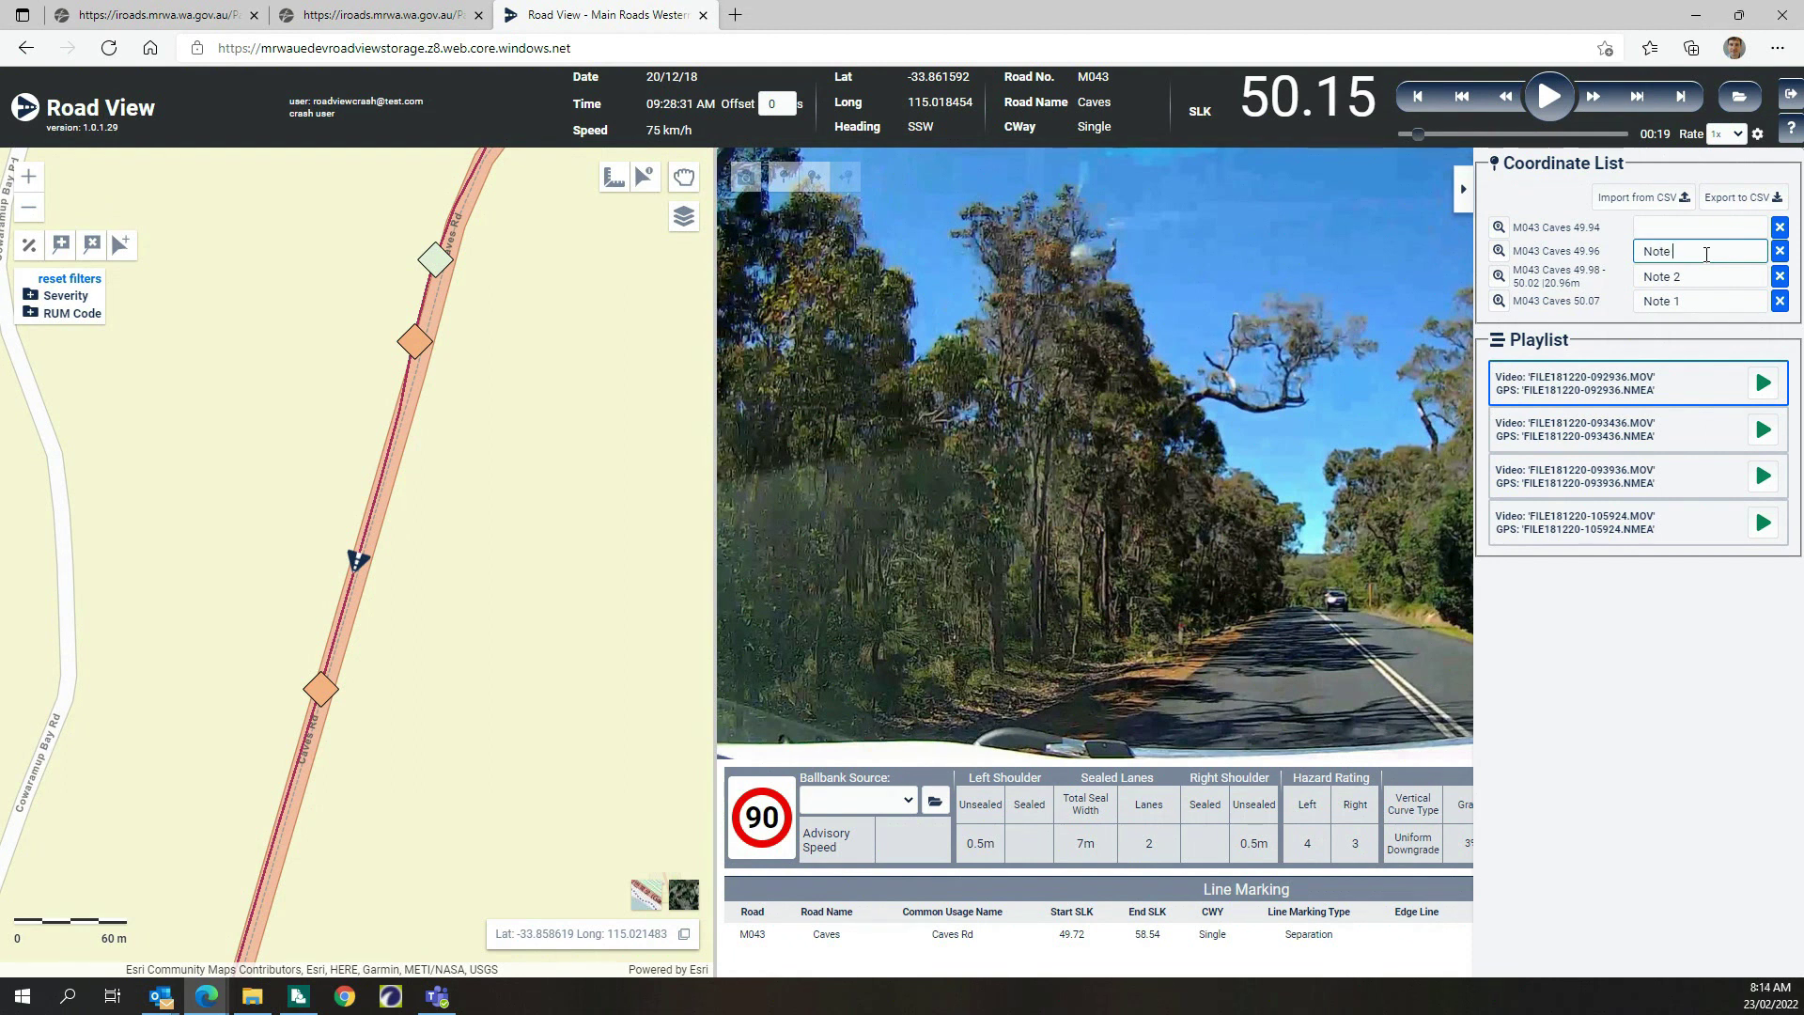
left_click(1688, 229)
type("Note 4")
key("Return")
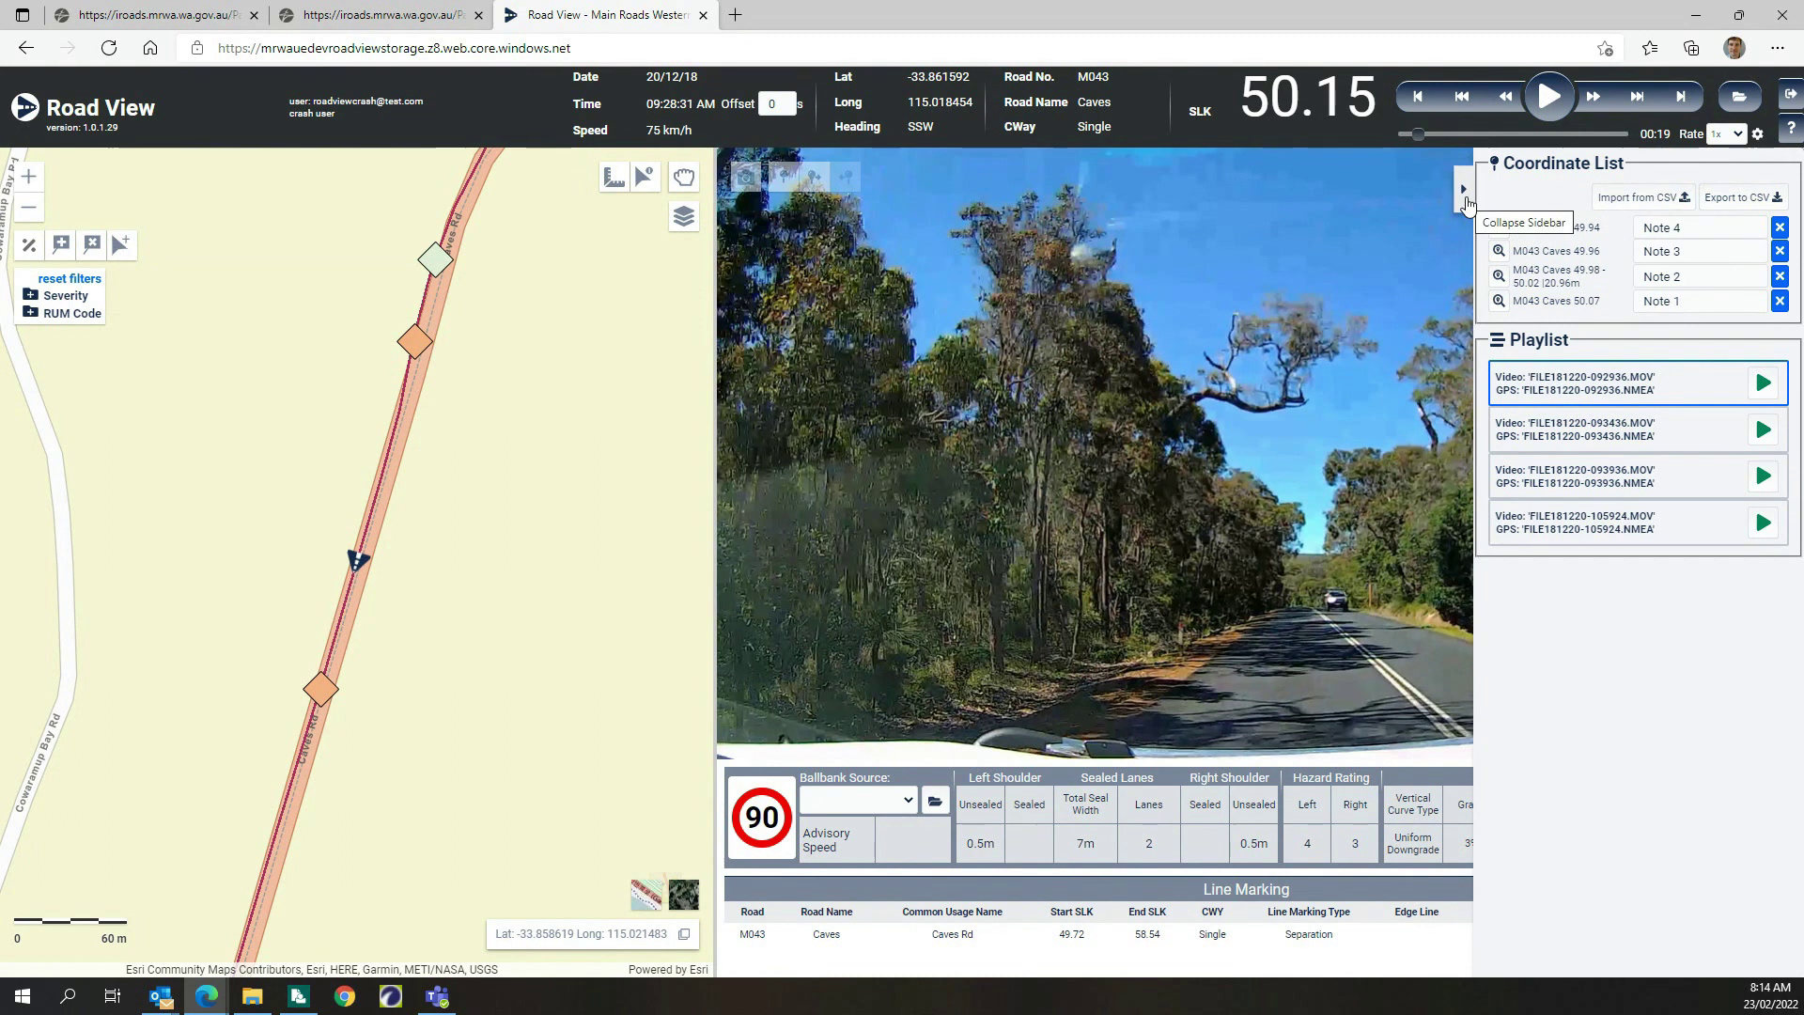
Collapse the Coordinate List sidebar and skip the video back to 00:09
left_click(1468, 201)
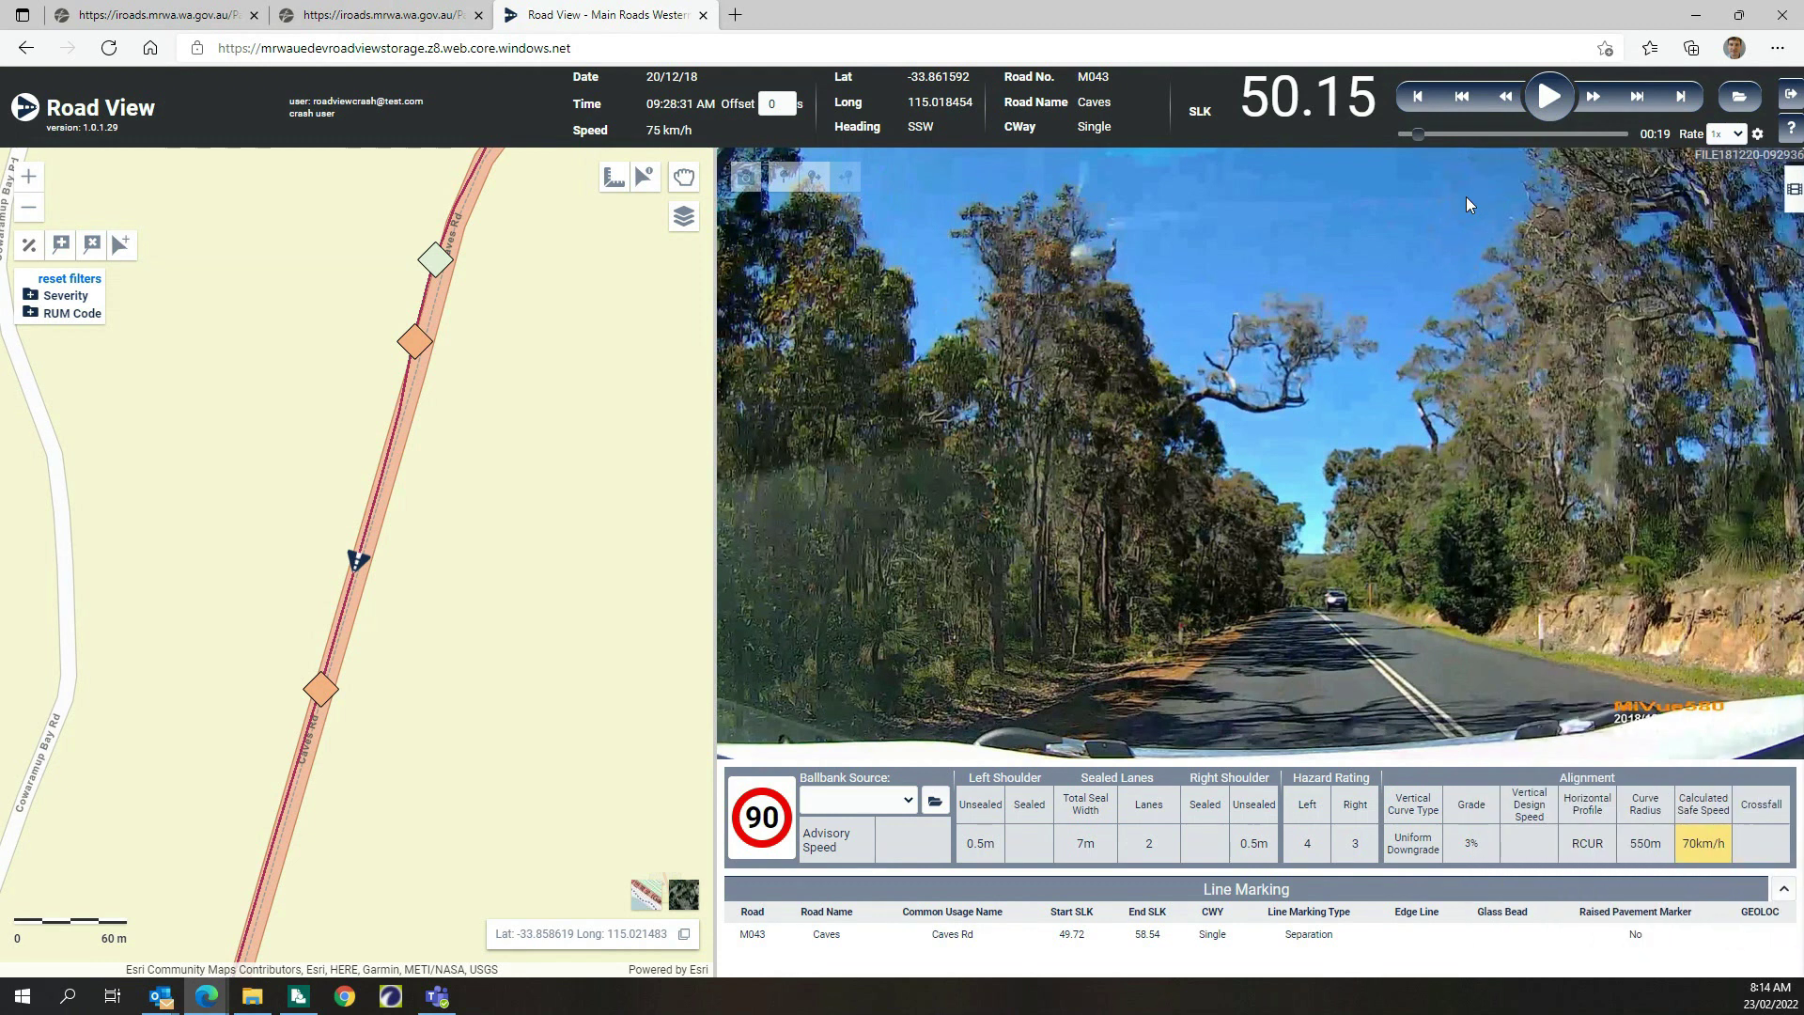
left_click(1463, 99)
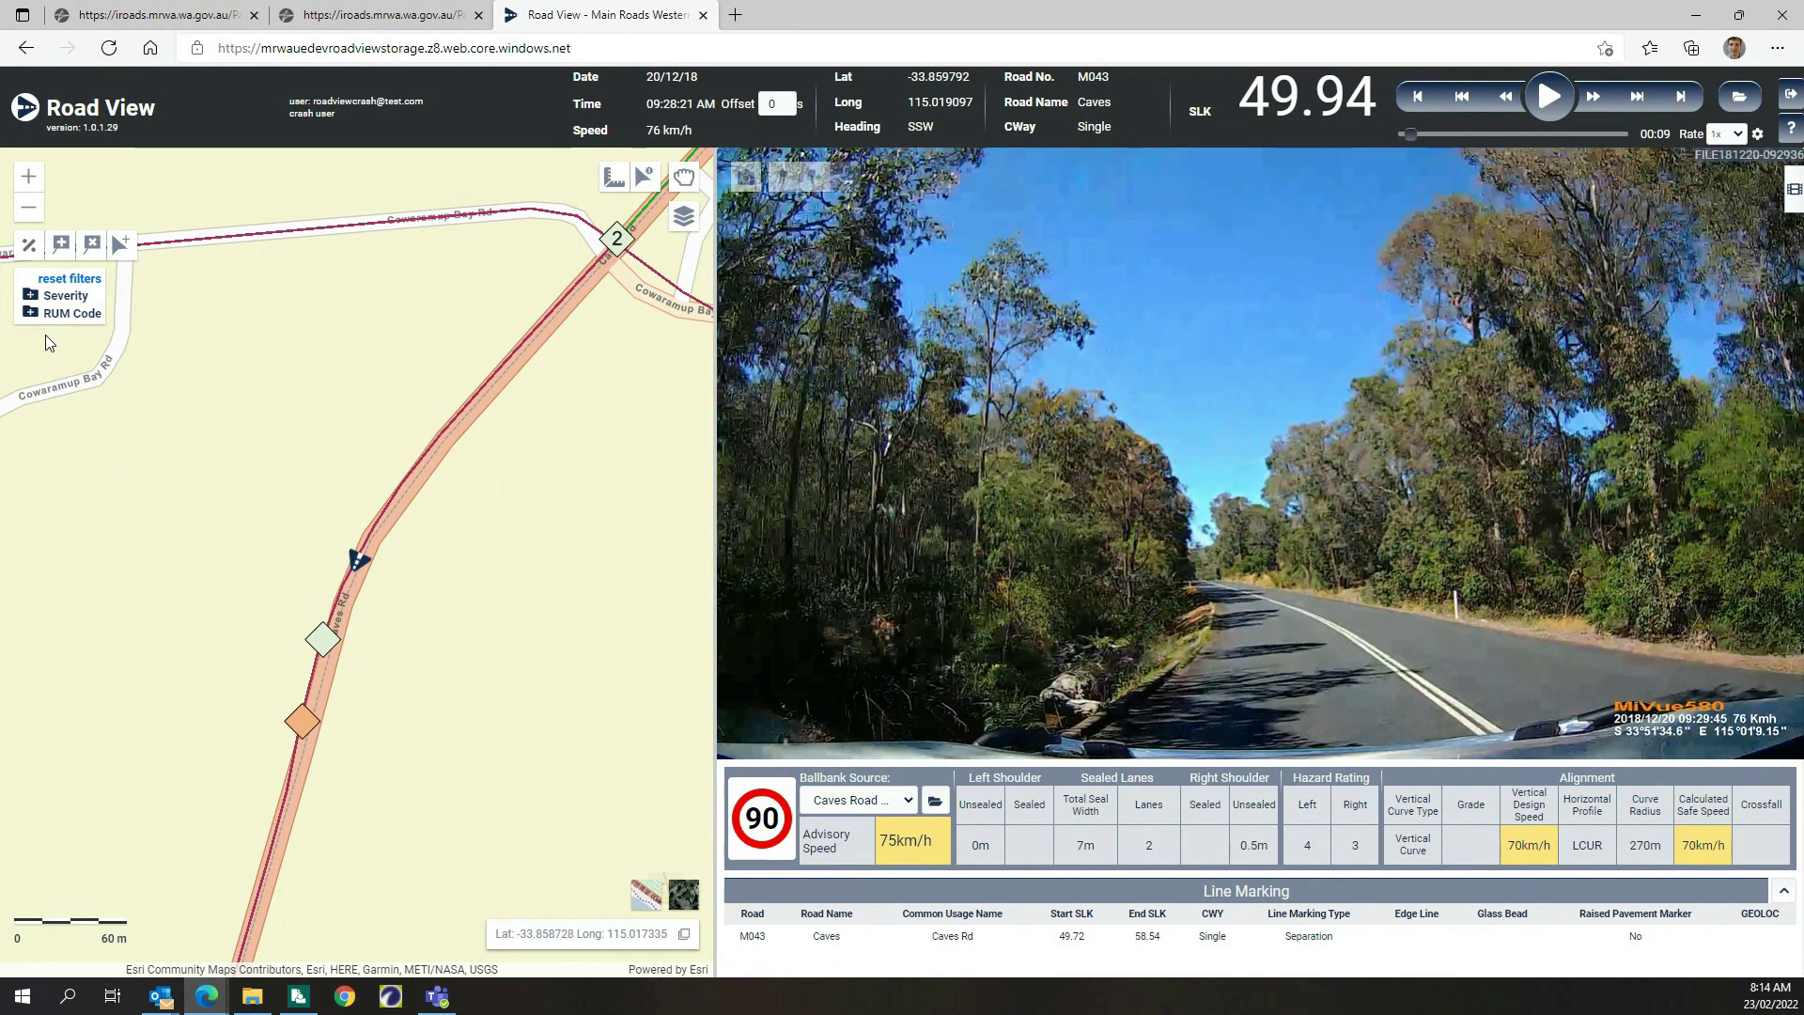
Filter PDO Major and PDO Minor crashes out one at a time, restoring each, and view the RUM Code filter categories
left_click(31, 297)
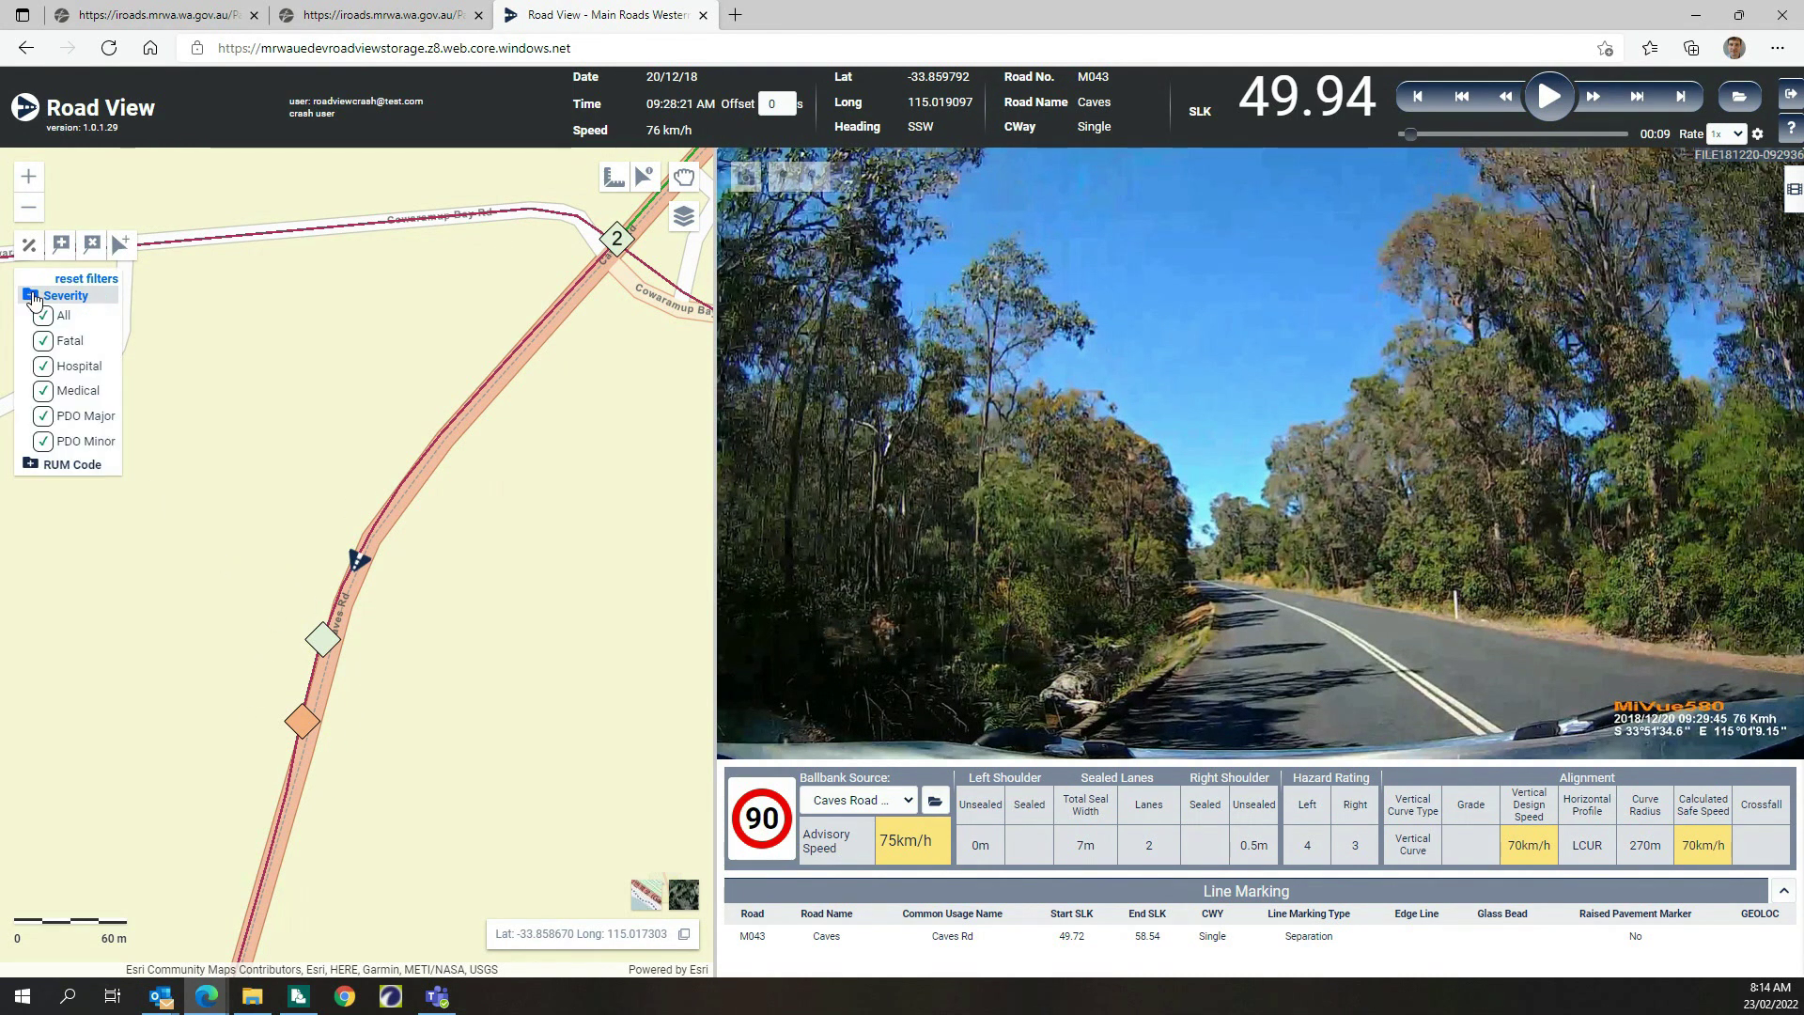
left_click(43, 417)
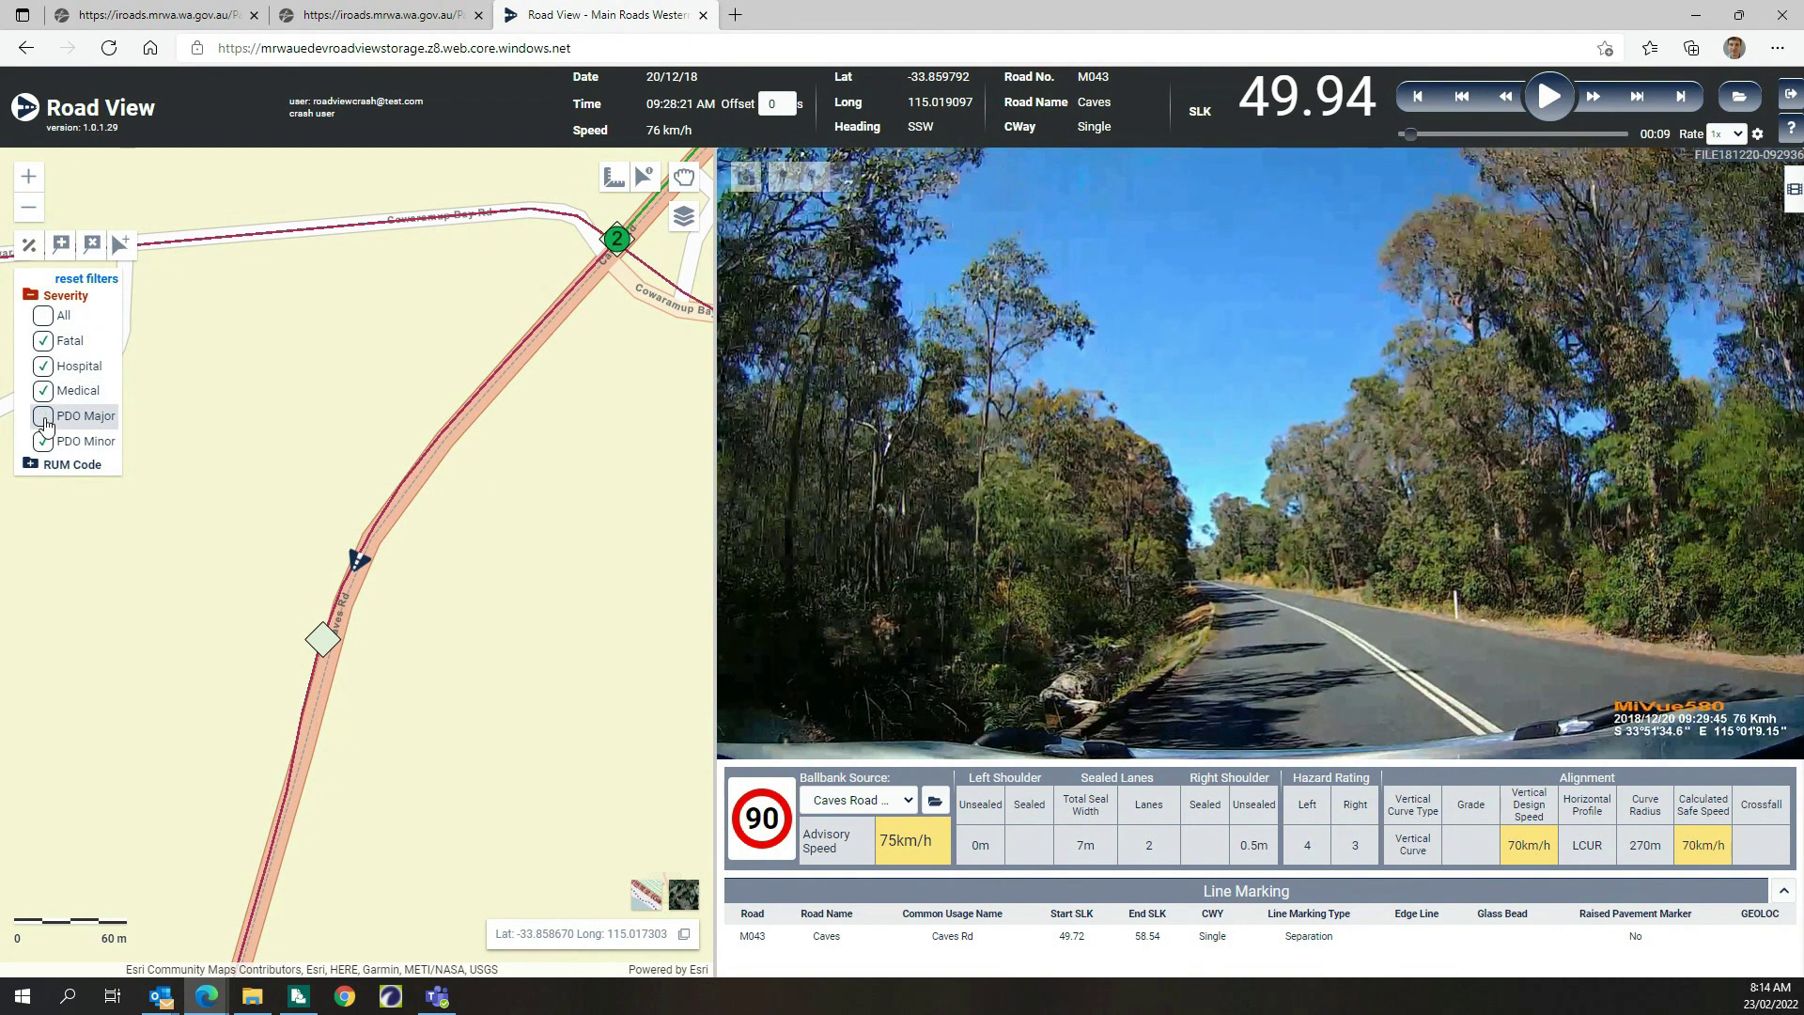
left_click(43, 417)
left_click(43, 442)
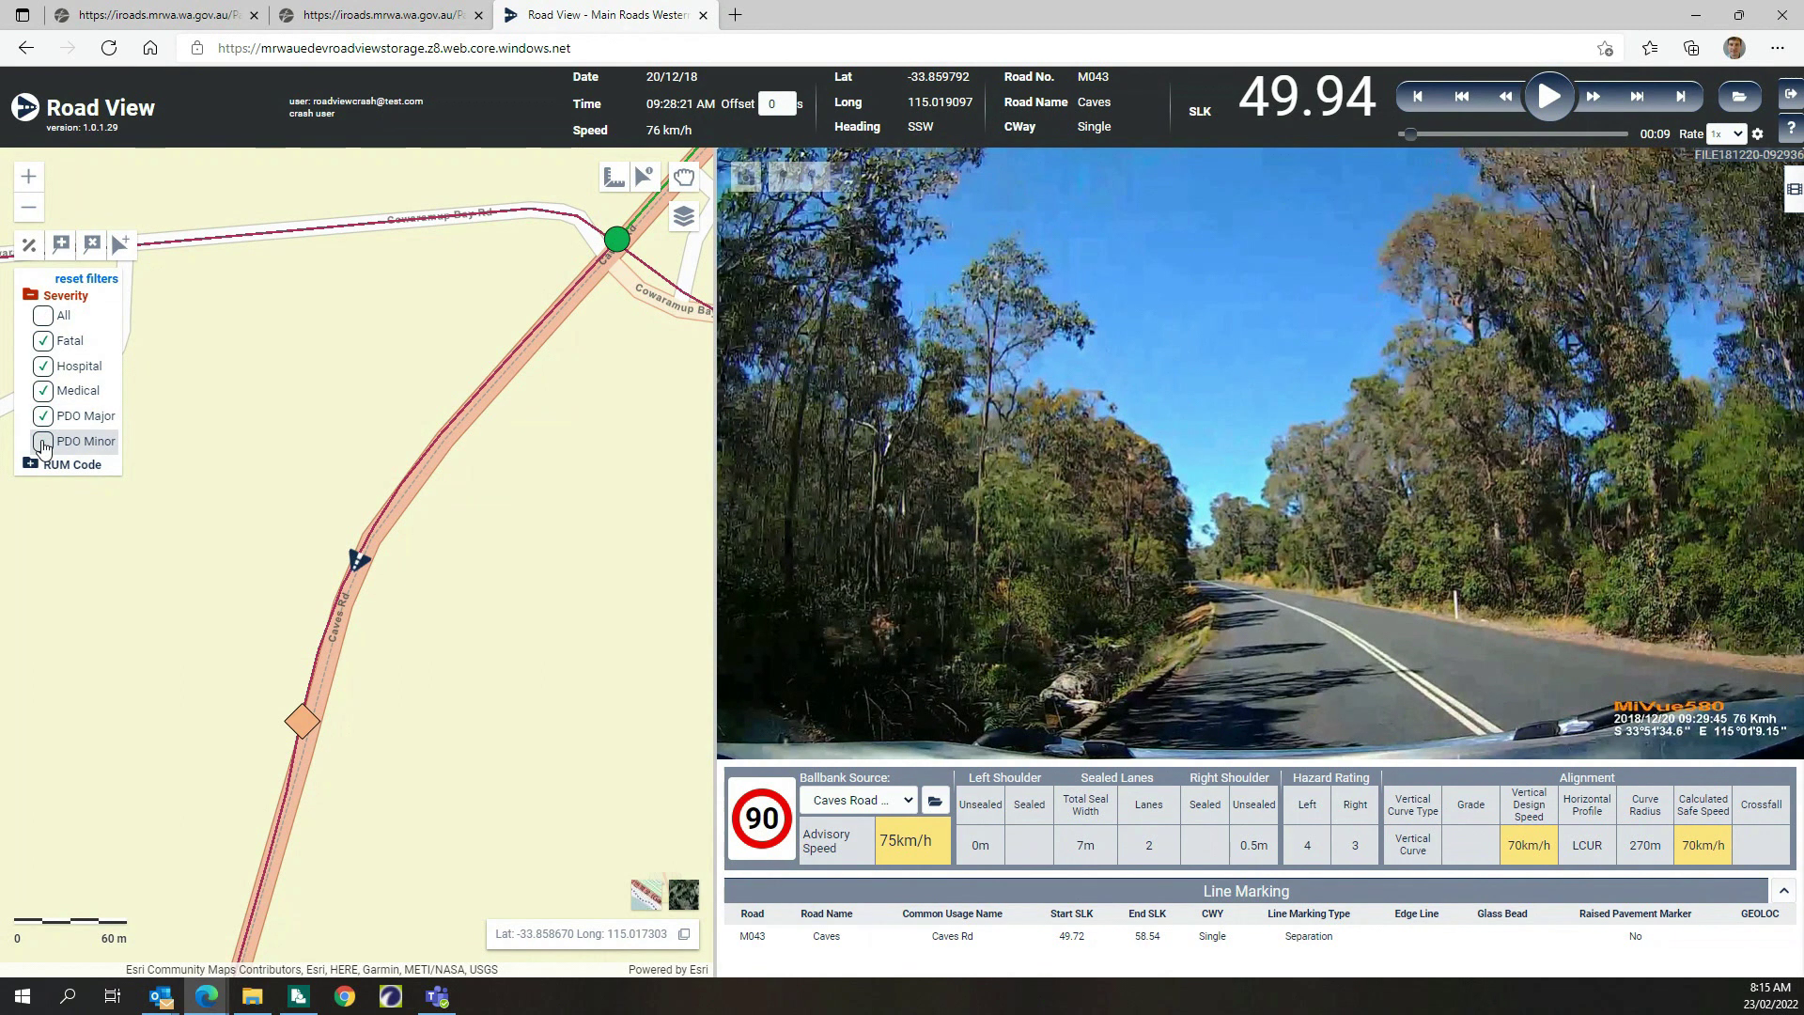
left_click(43, 442)
left_click(30, 294)
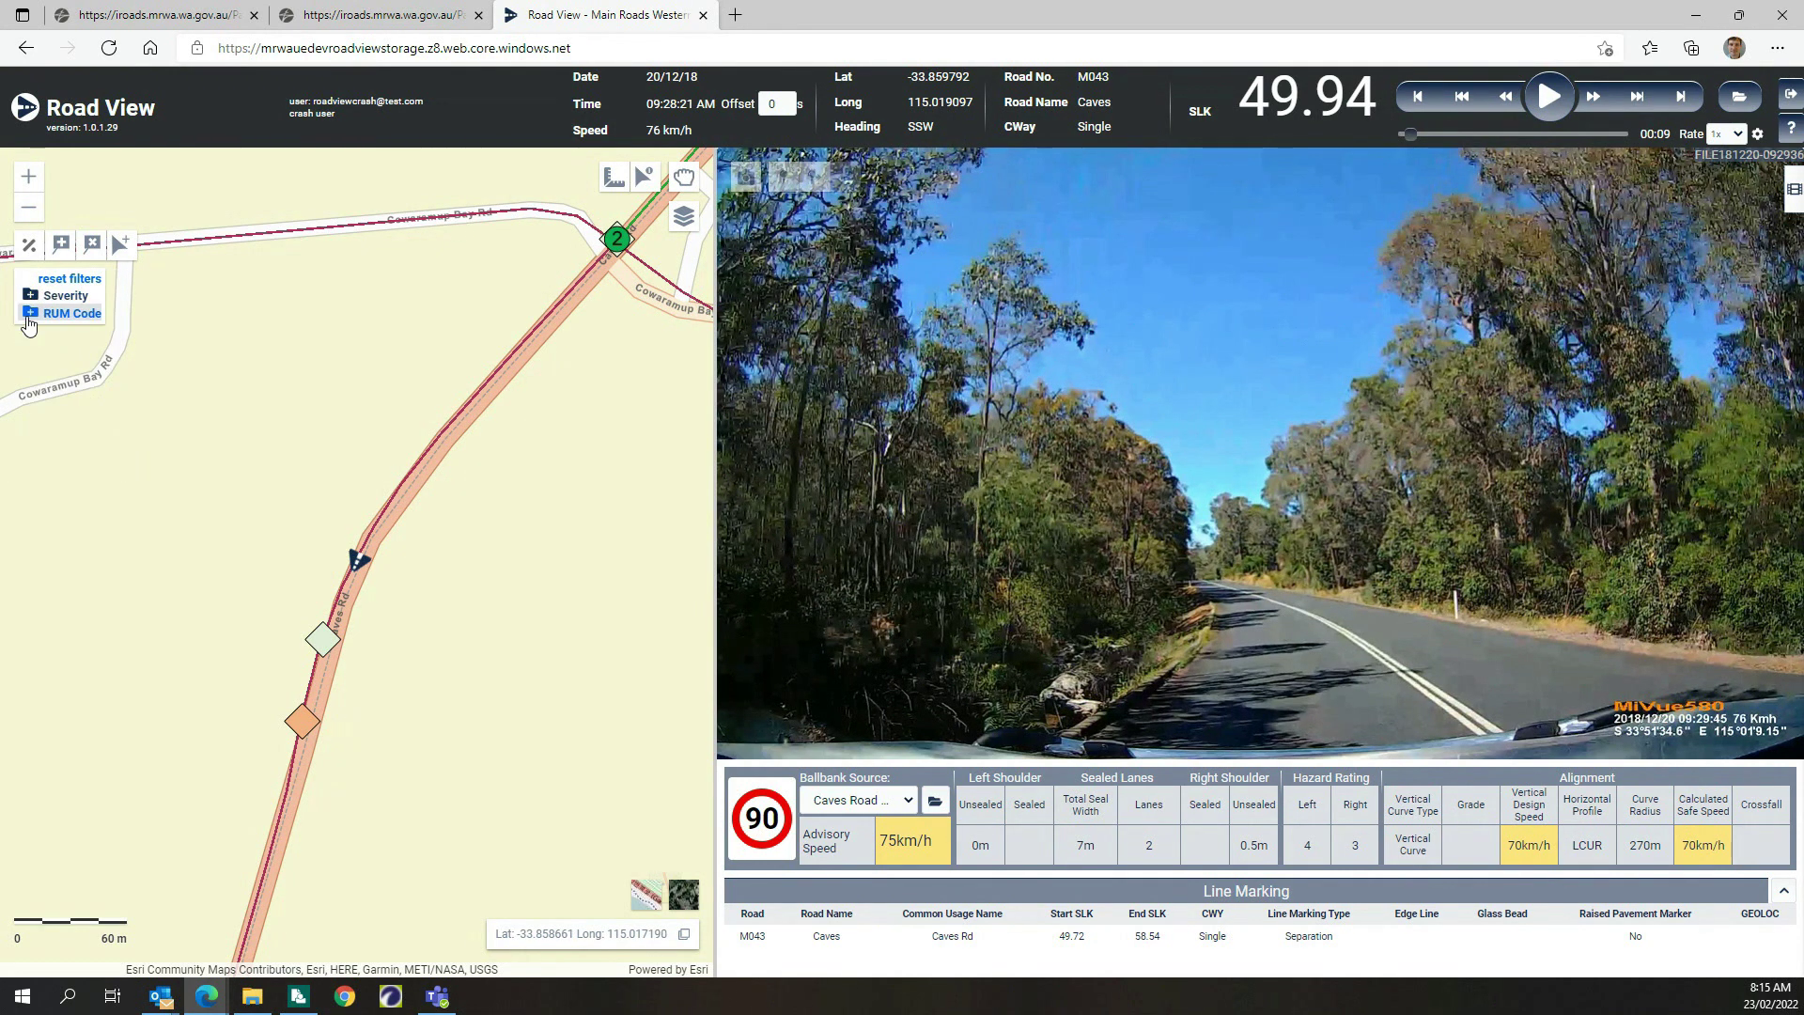
left_click(30, 314)
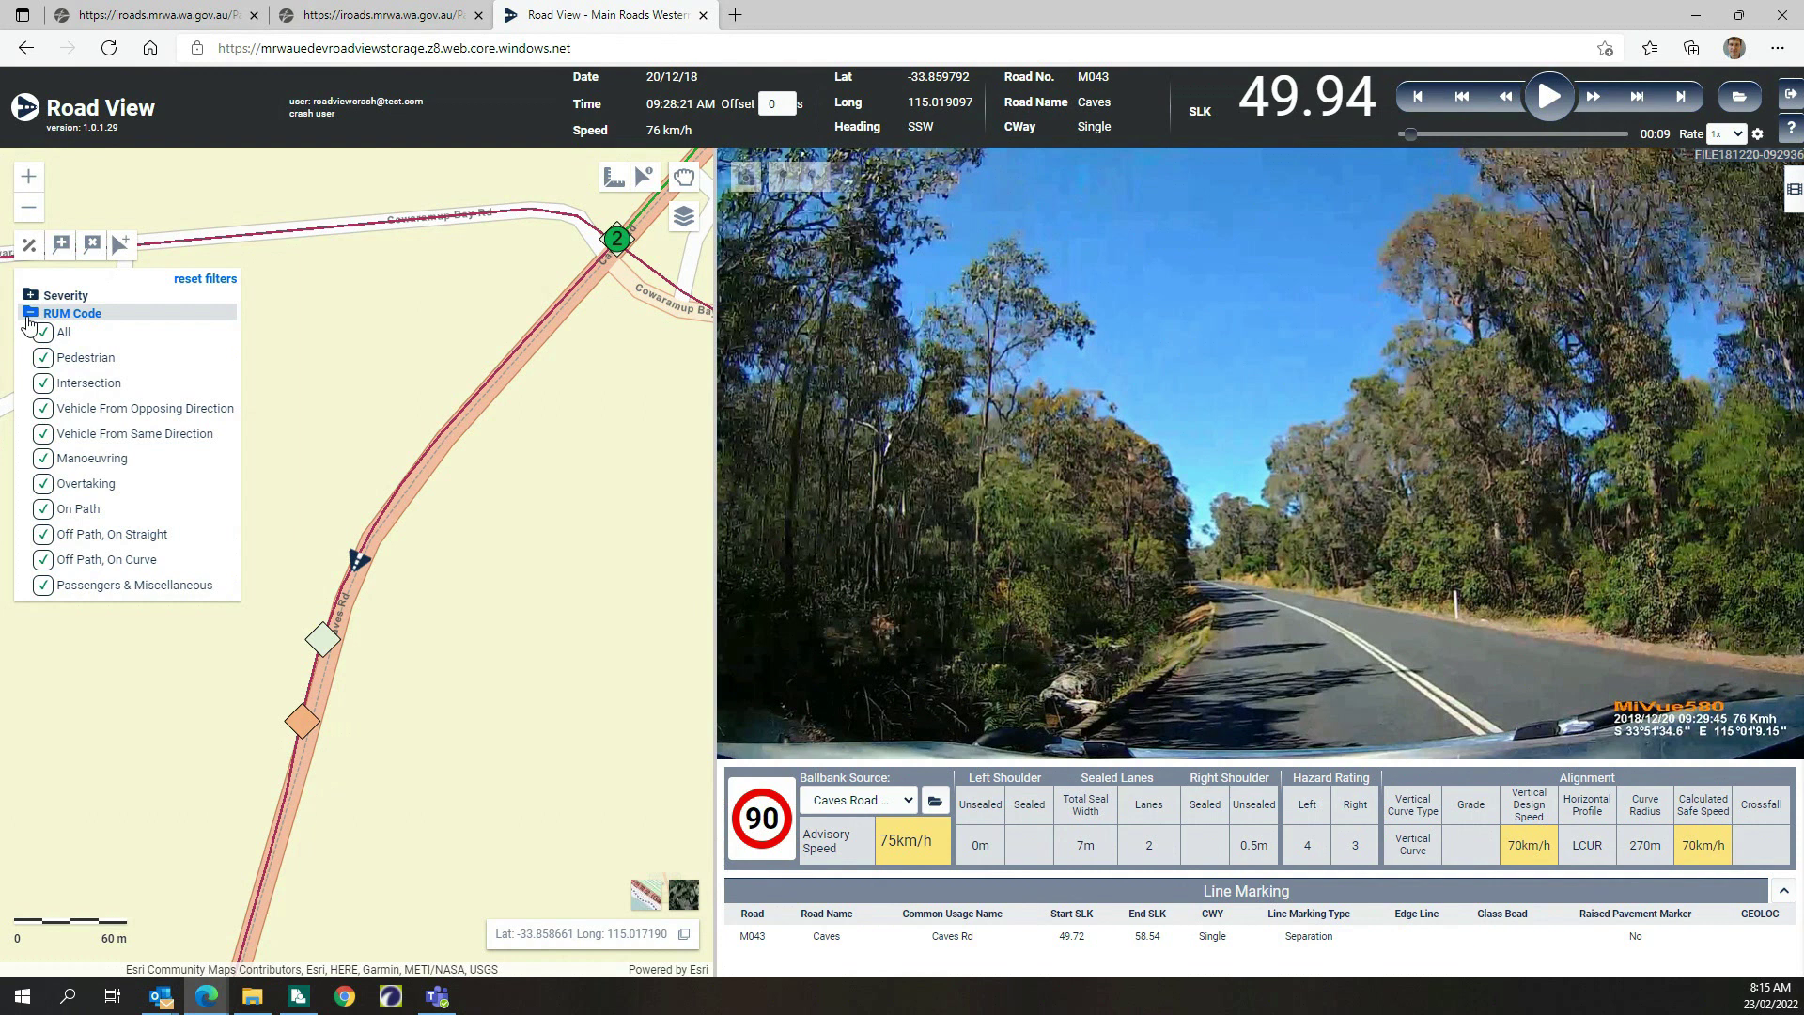
left_click(30, 316)
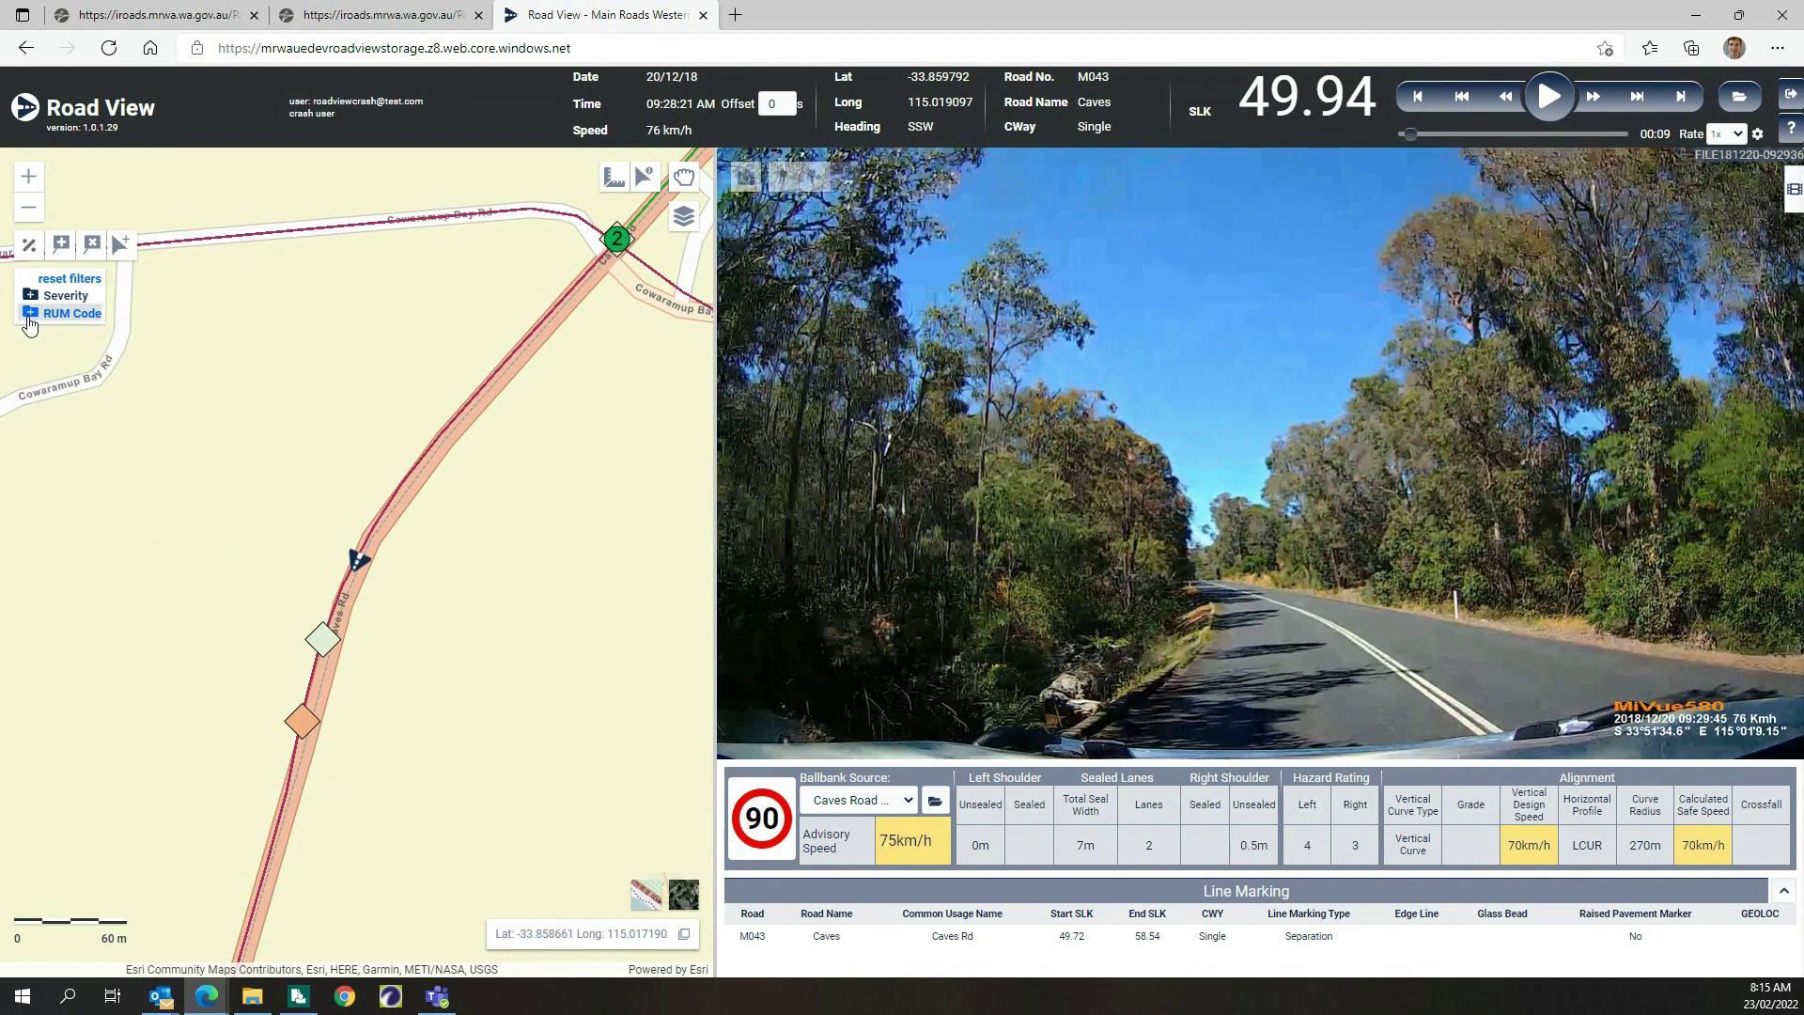
Examine the crash Query Summary by severity, year, nature, light, conditions and alignment, and close it
left_click_drag(316, 392, 262, 454)
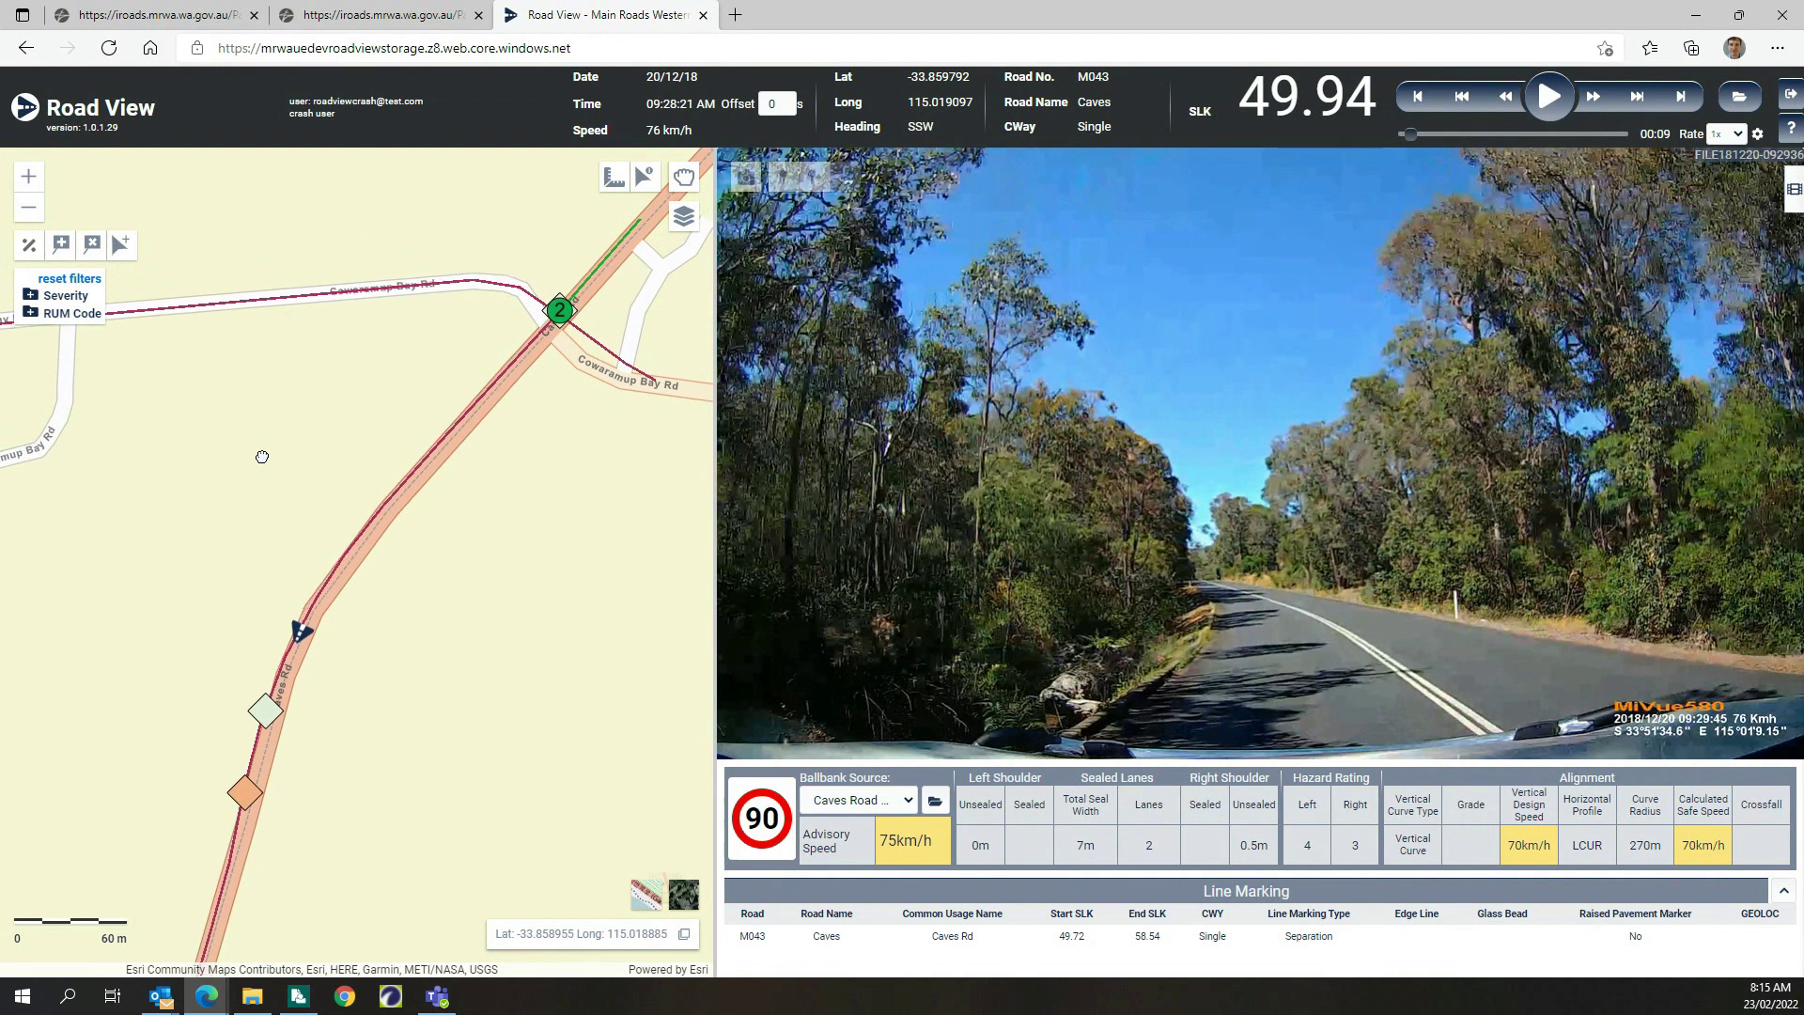
left_click(29, 249)
left_click_drag(407, 191, 670, 192)
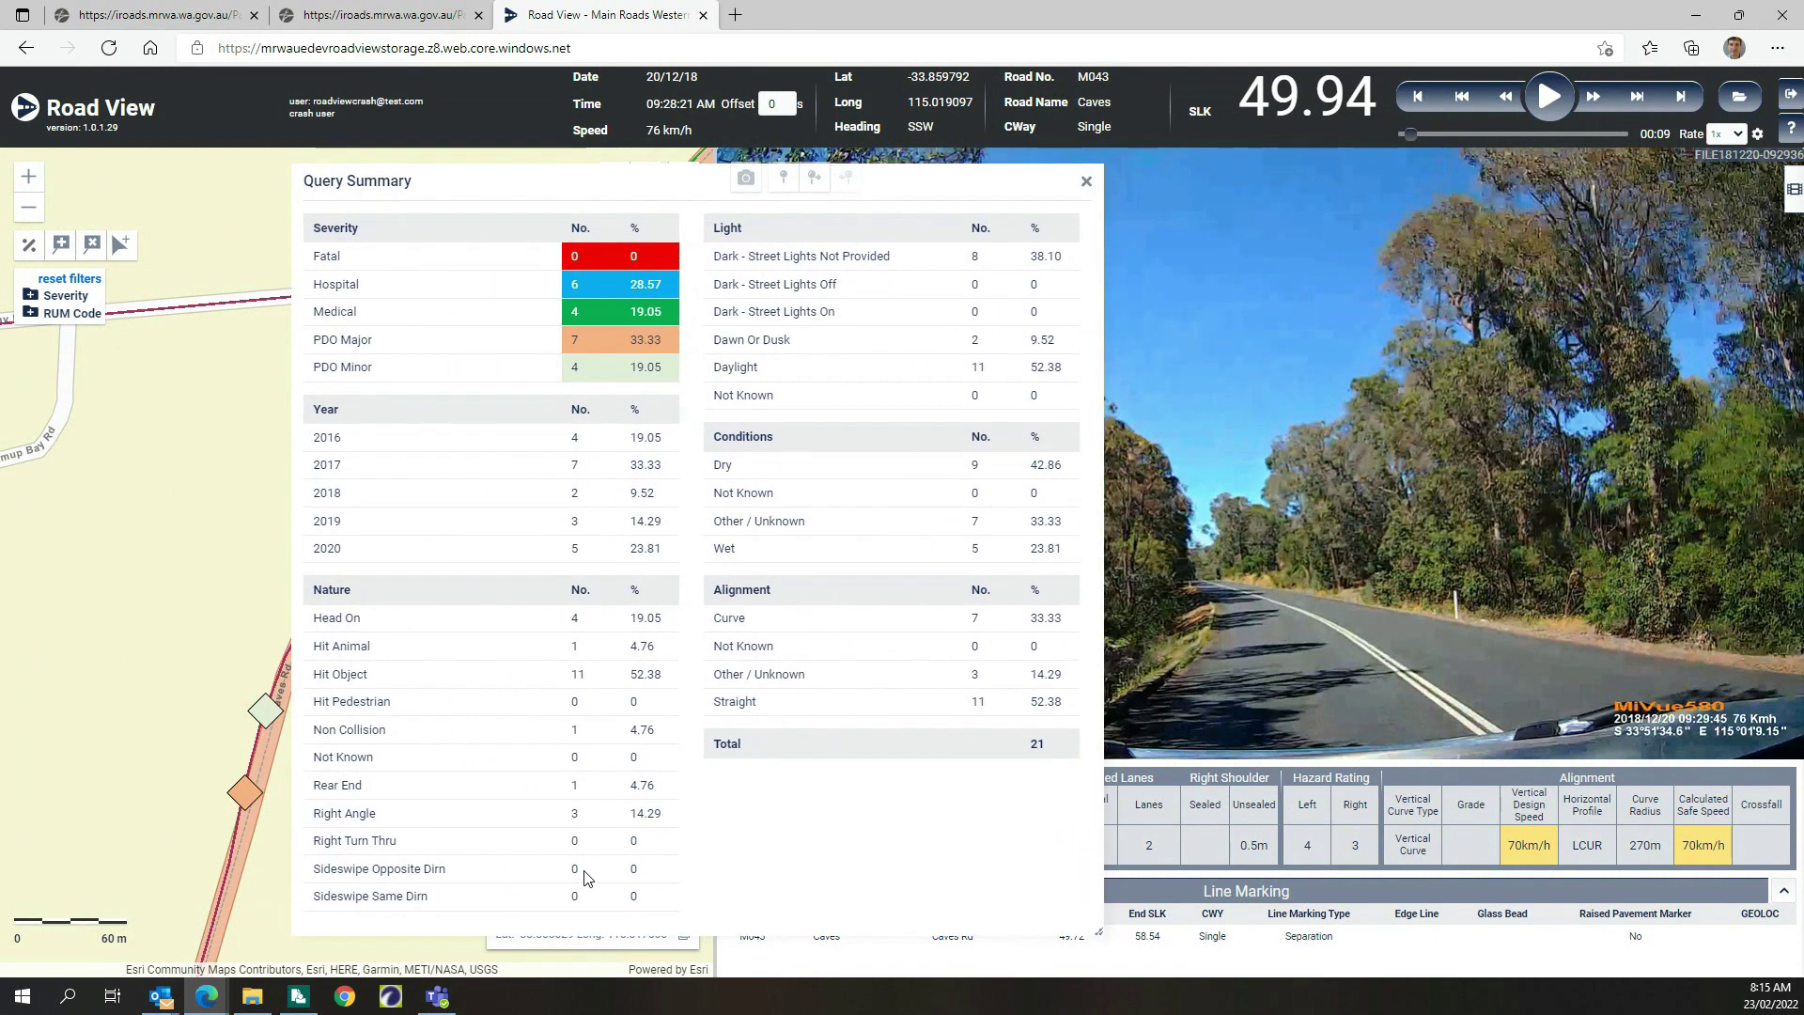
left_click(1086, 181)
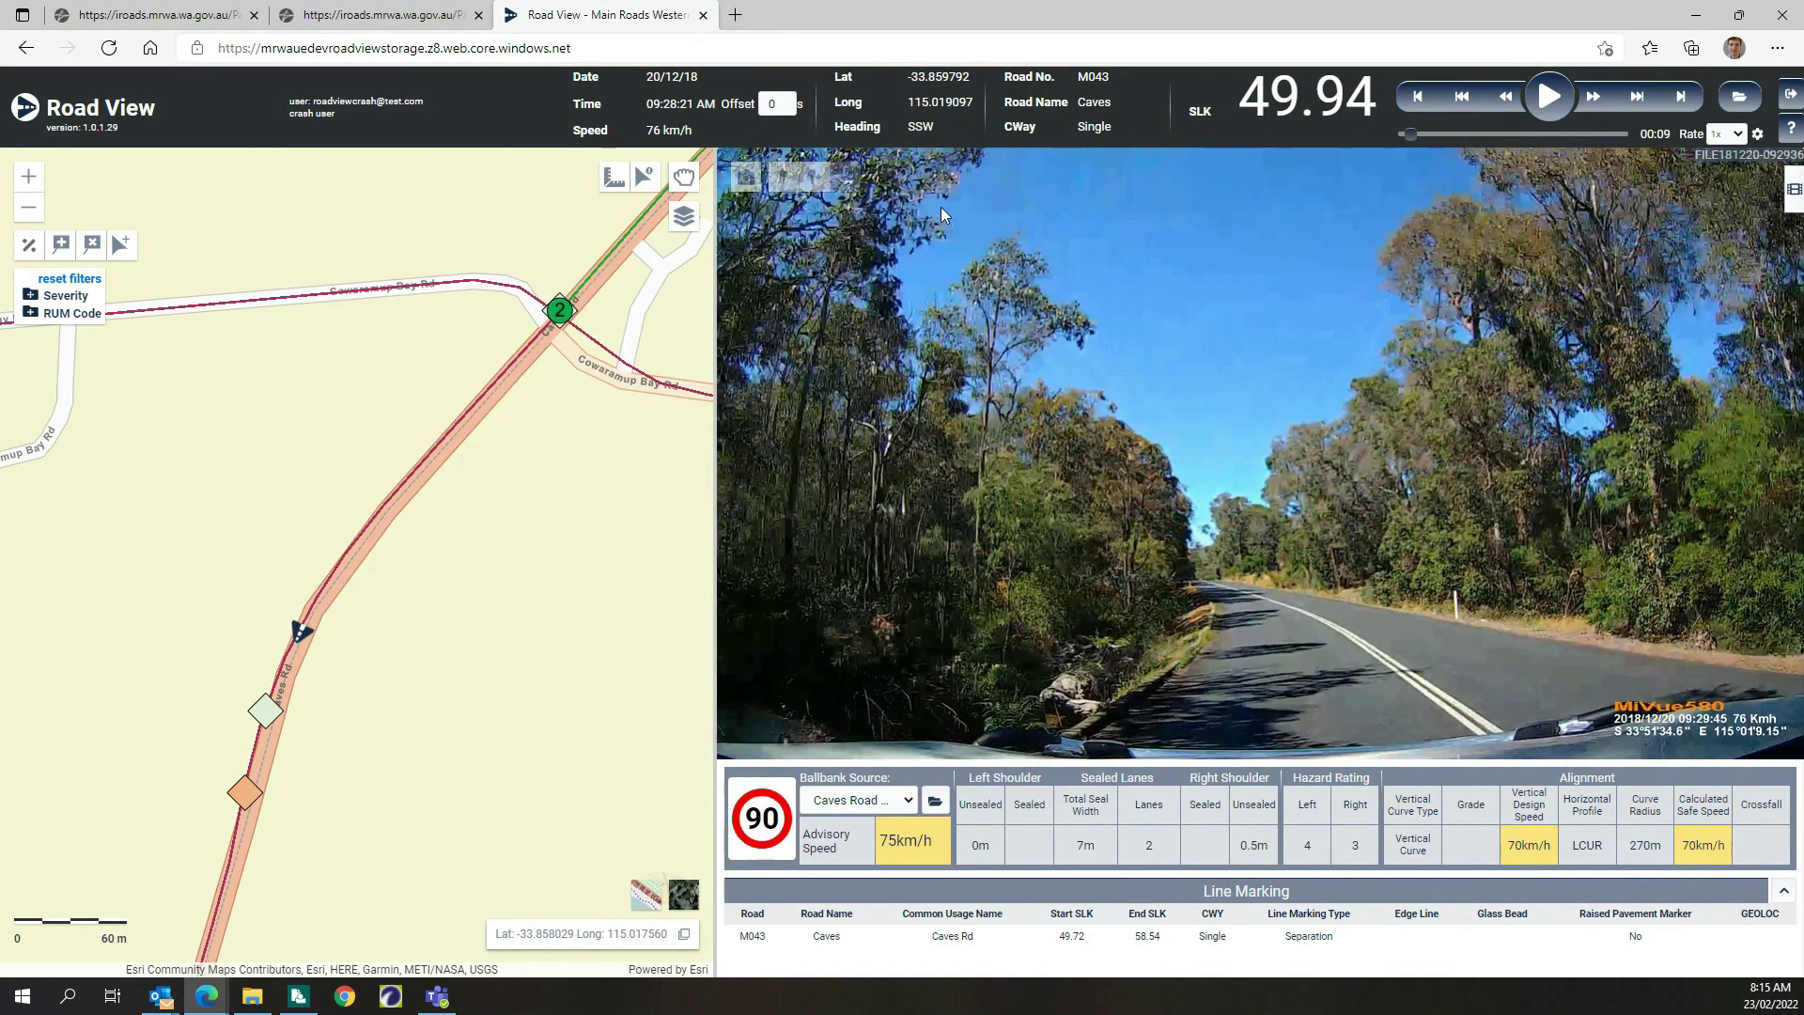
Show the collision diagrams for all crashes in view and spread the overlapping diagrams apart around Caves Rd
left_click(61, 245)
left_click_drag(783, 176, 724, 177)
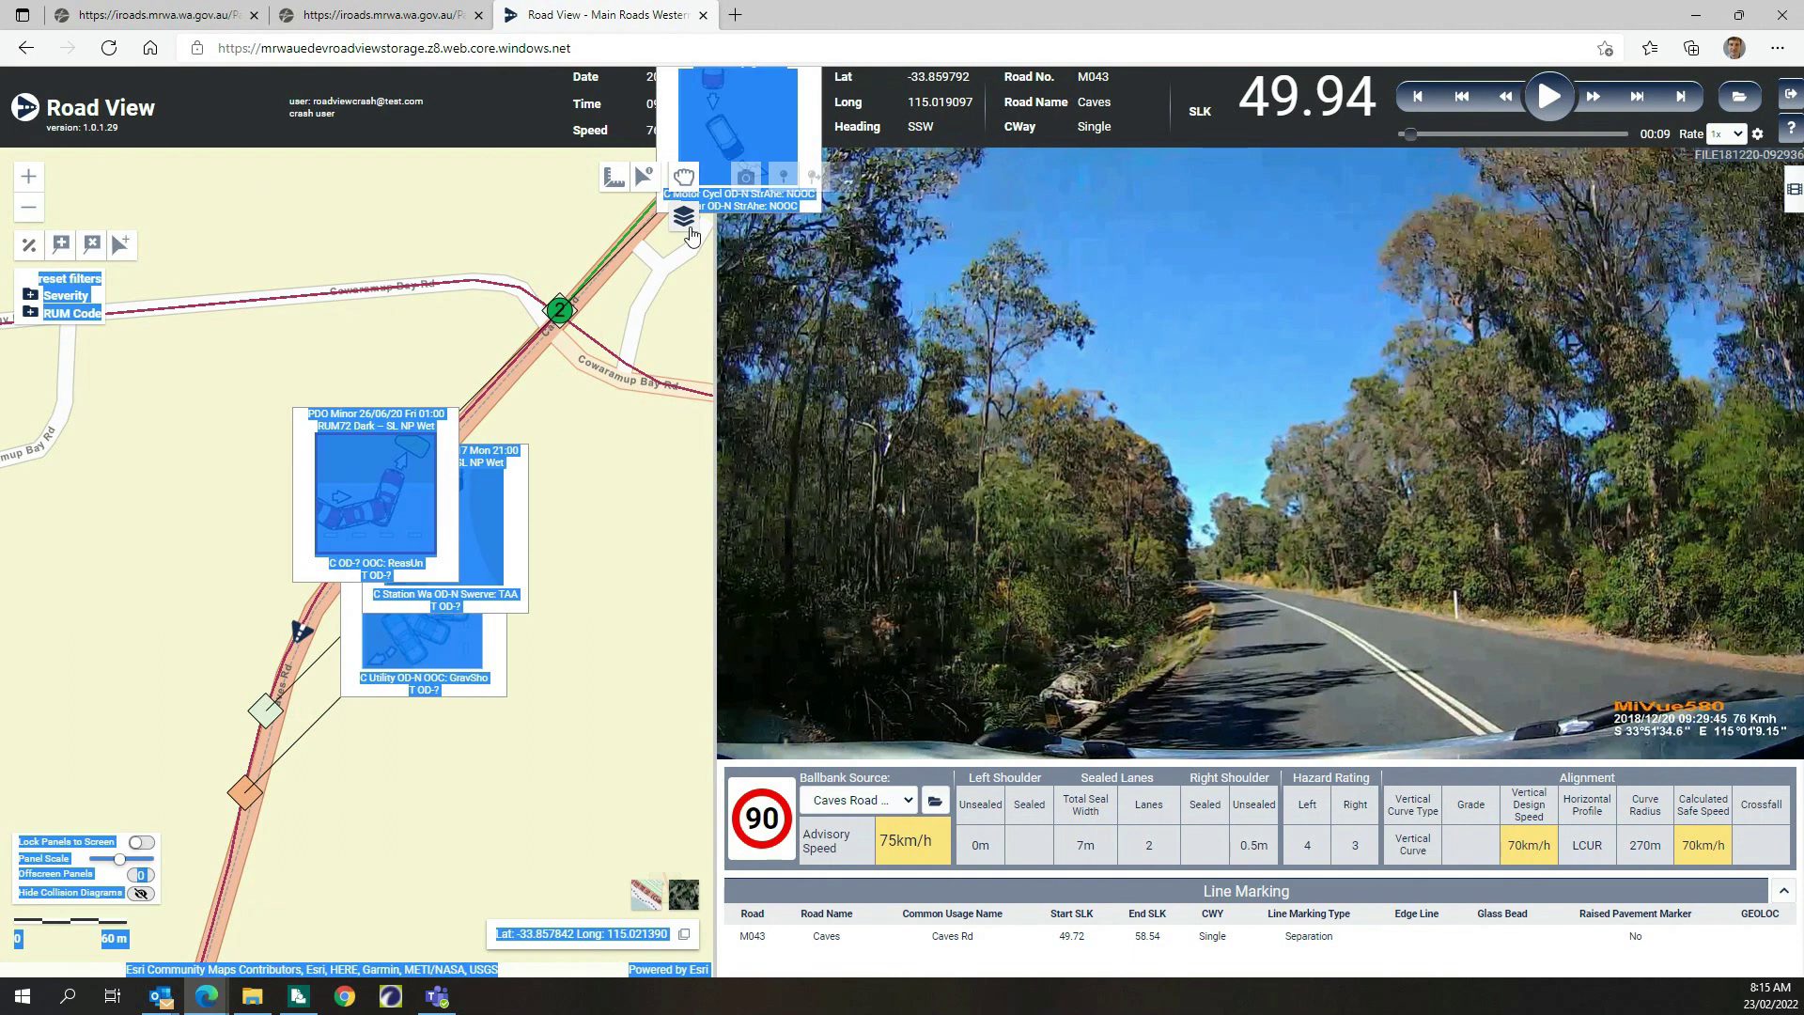
left_click_drag(778, 115, 404, 274)
left_click(564, 459)
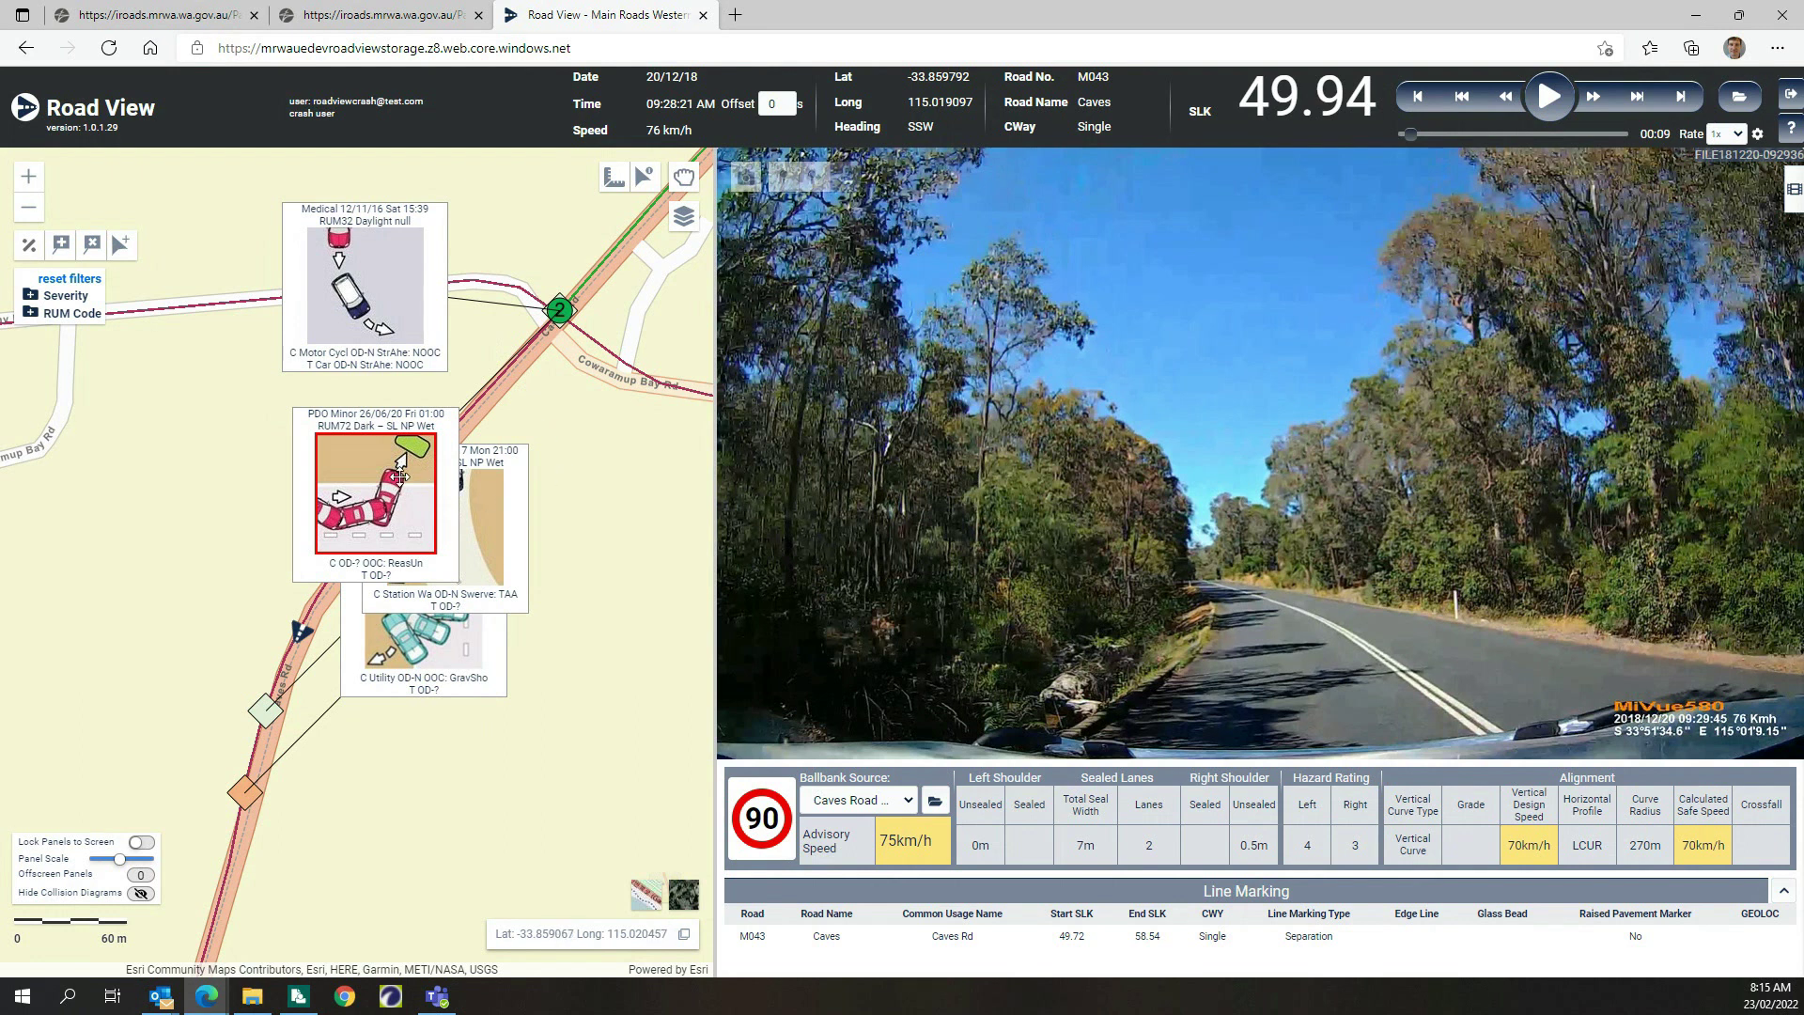
left_click_drag(402, 477, 646, 525)
left_click_drag(428, 515, 157, 508)
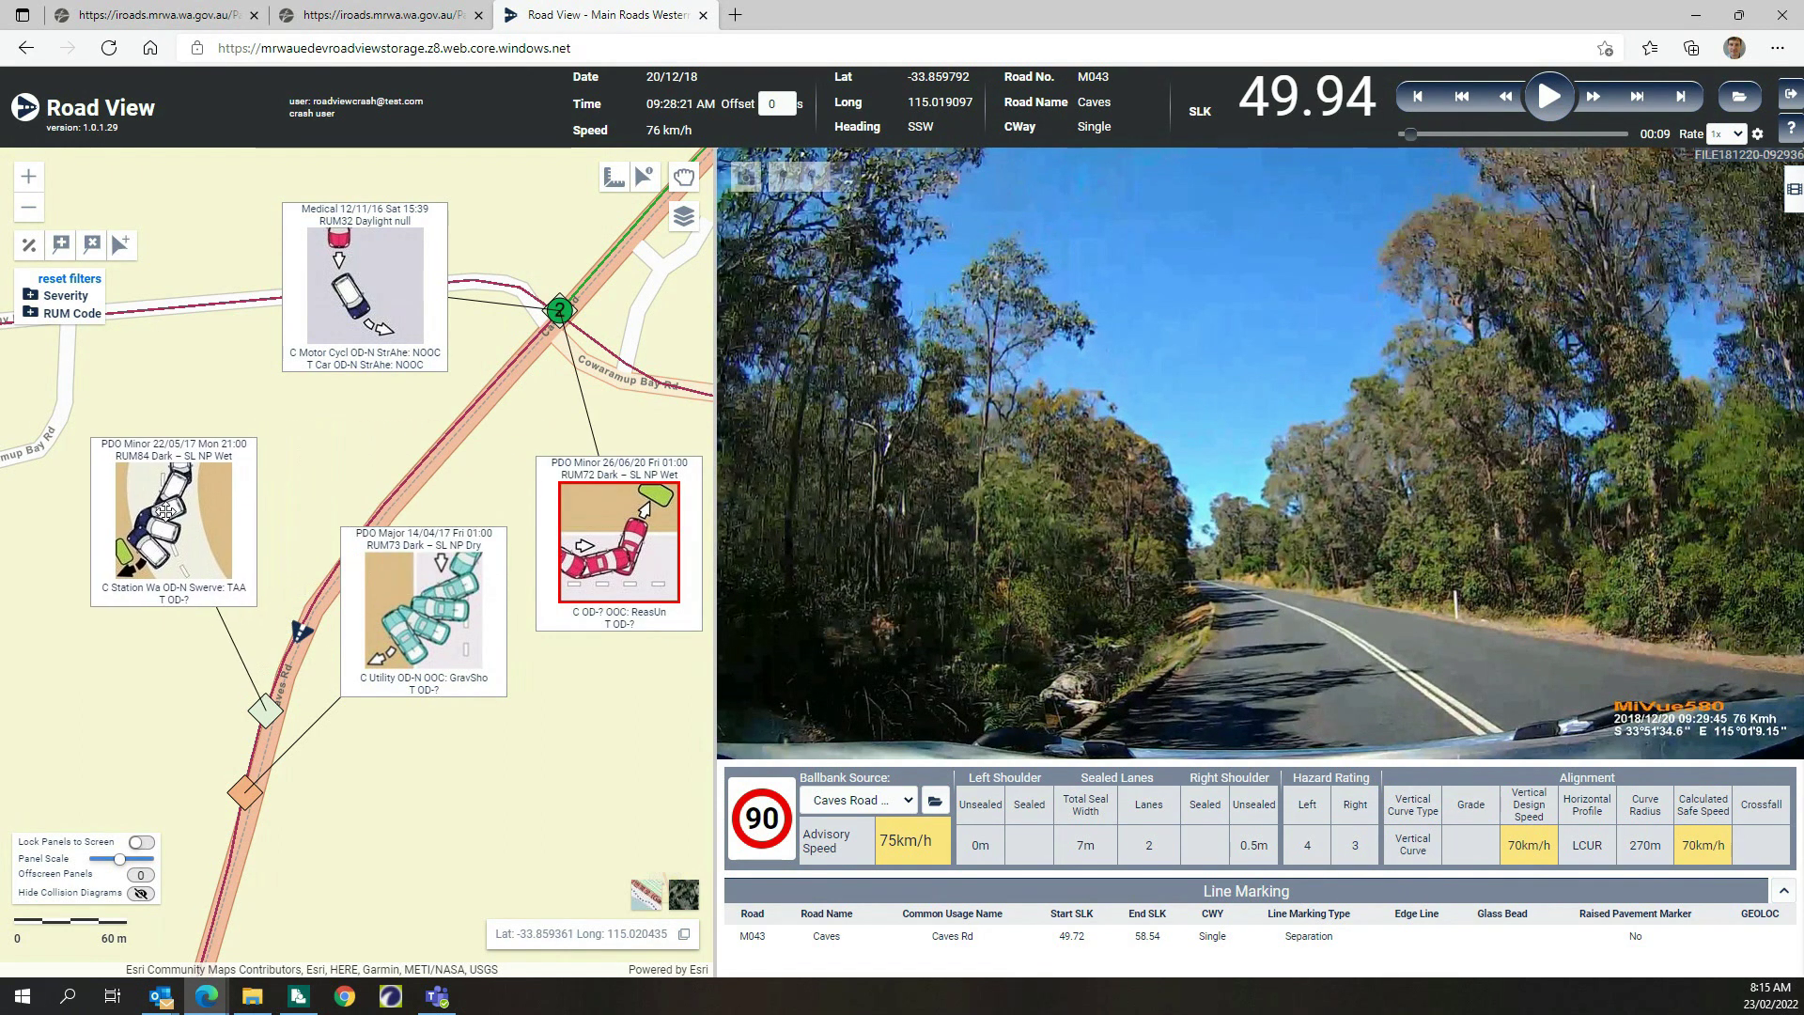
left_click_drag(380, 604, 378, 711)
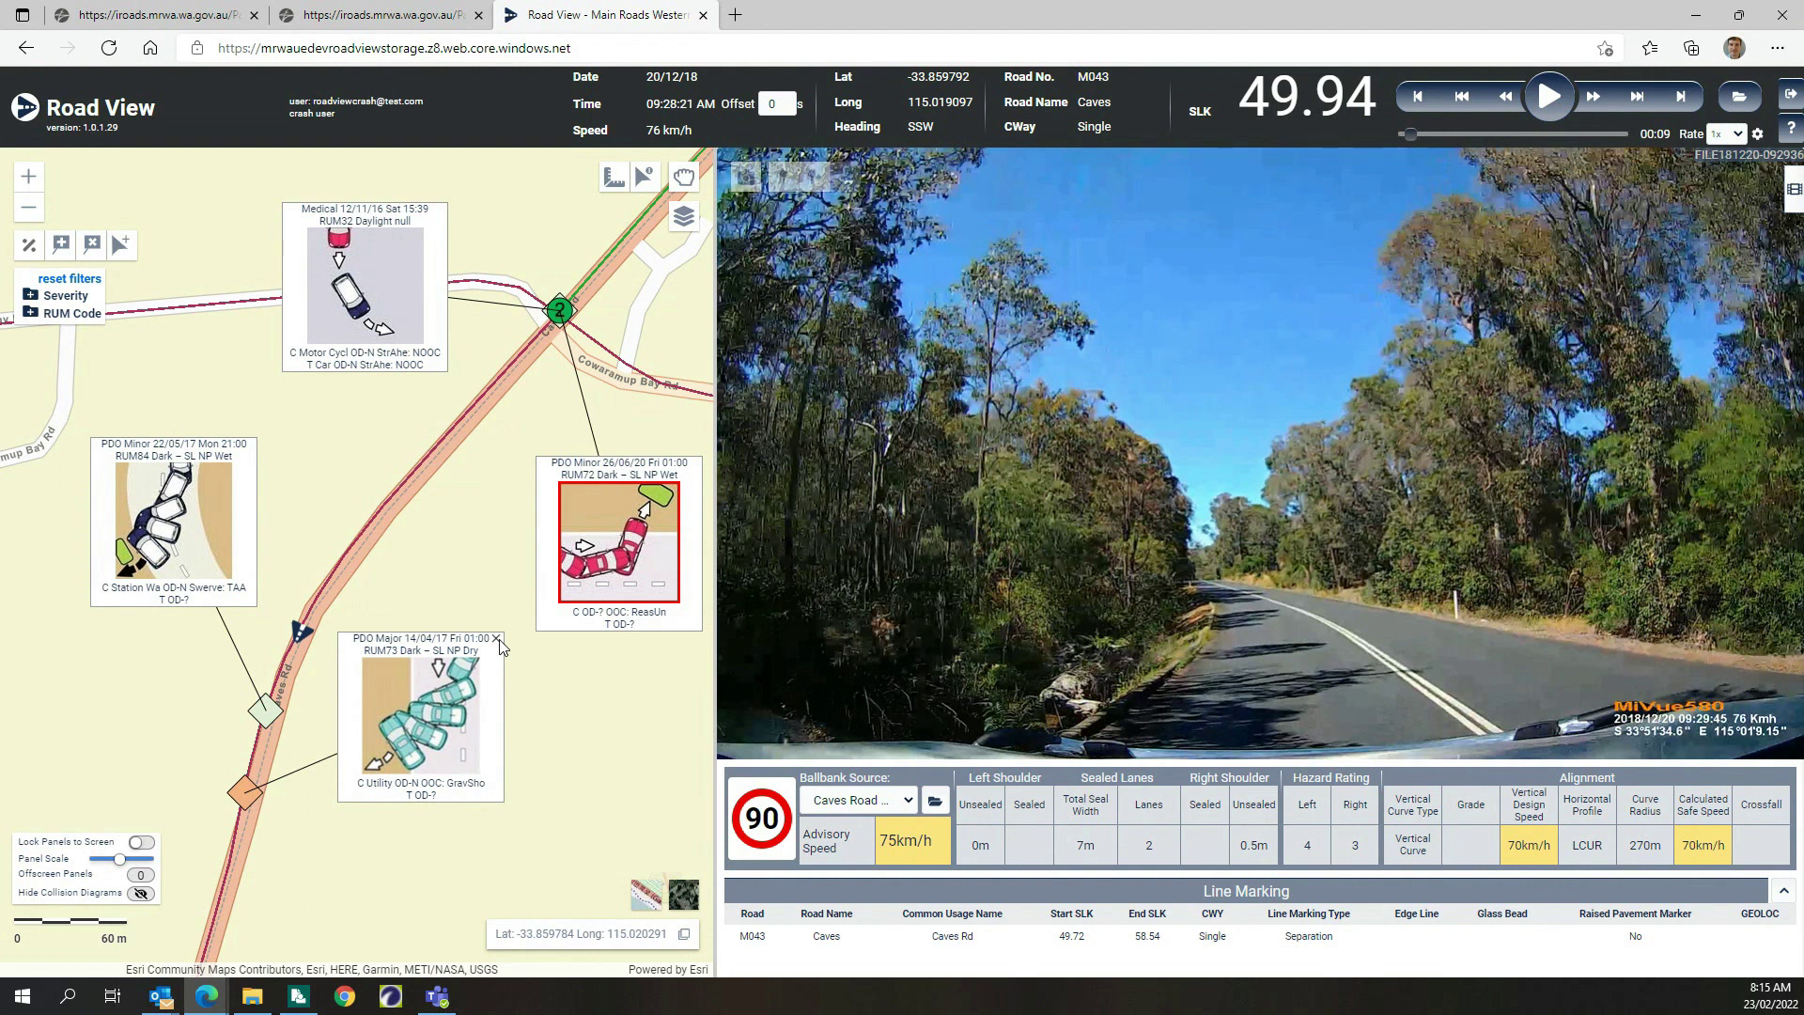
Close the PDO Major collision diagram and add it back individually from its crash marker before clearing all diagrams
left_click(498, 640)
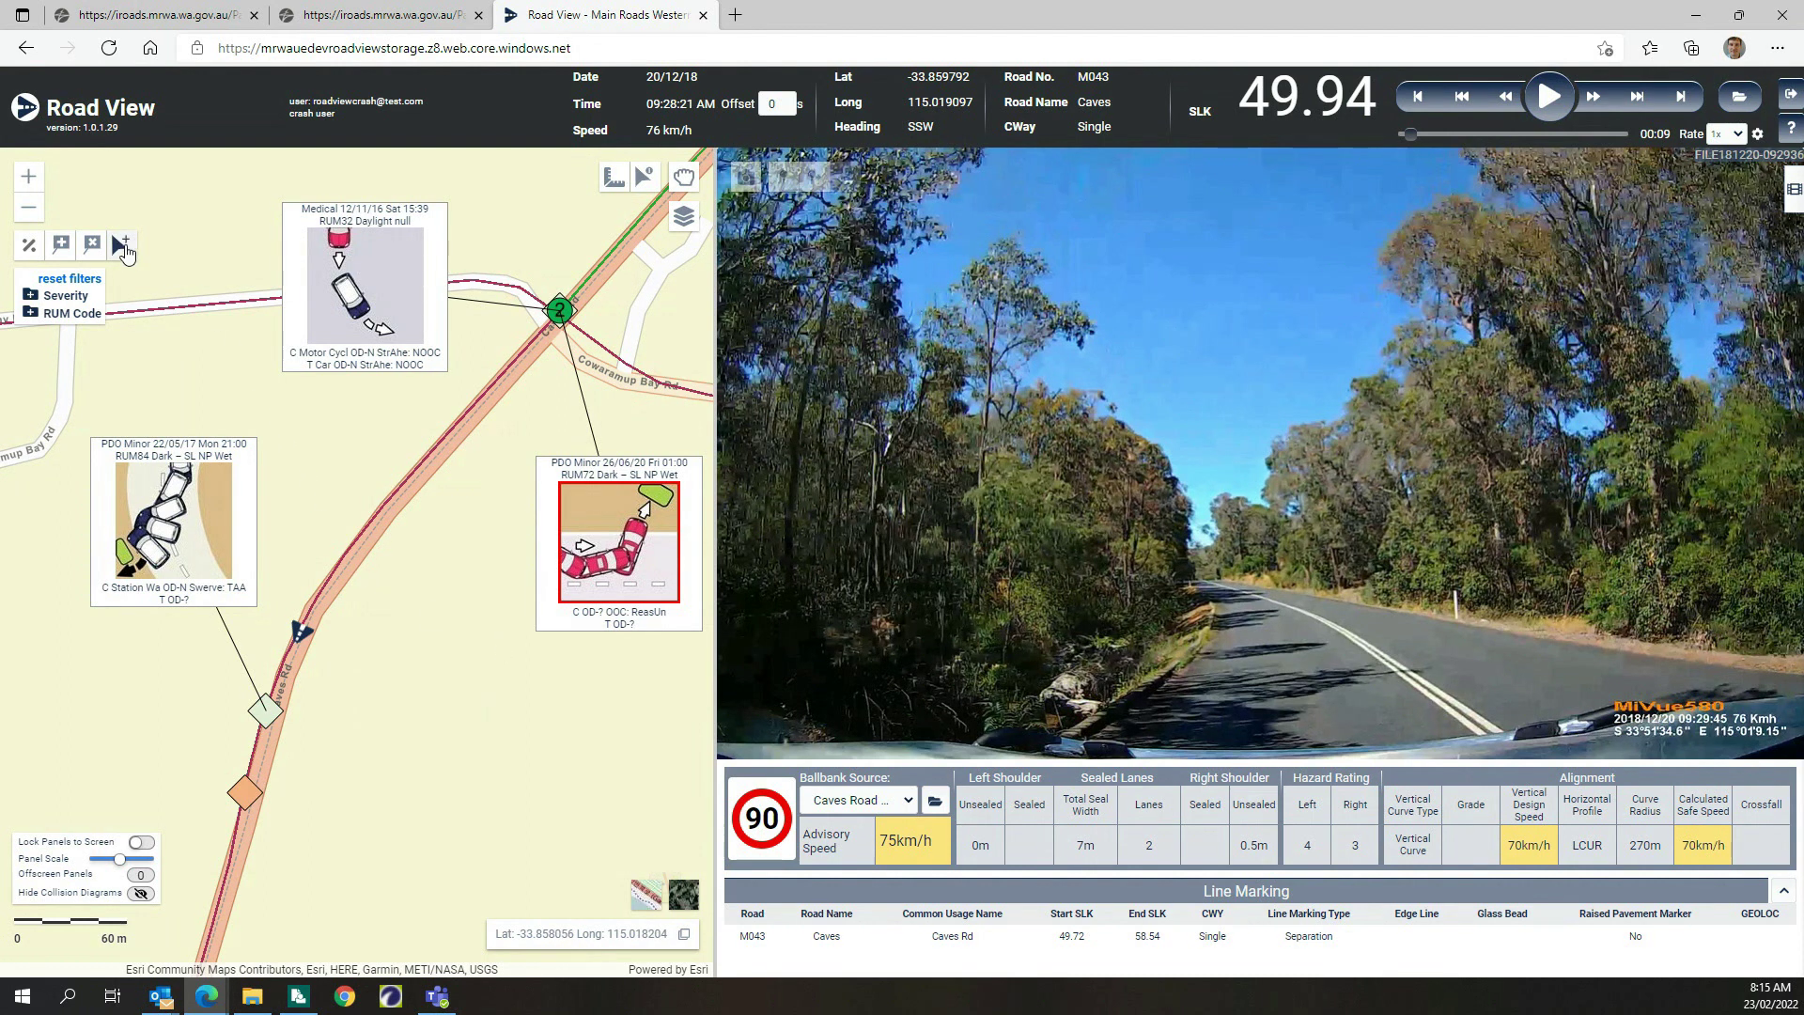
left_click(246, 795)
left_click_drag(440, 611, 451, 712)
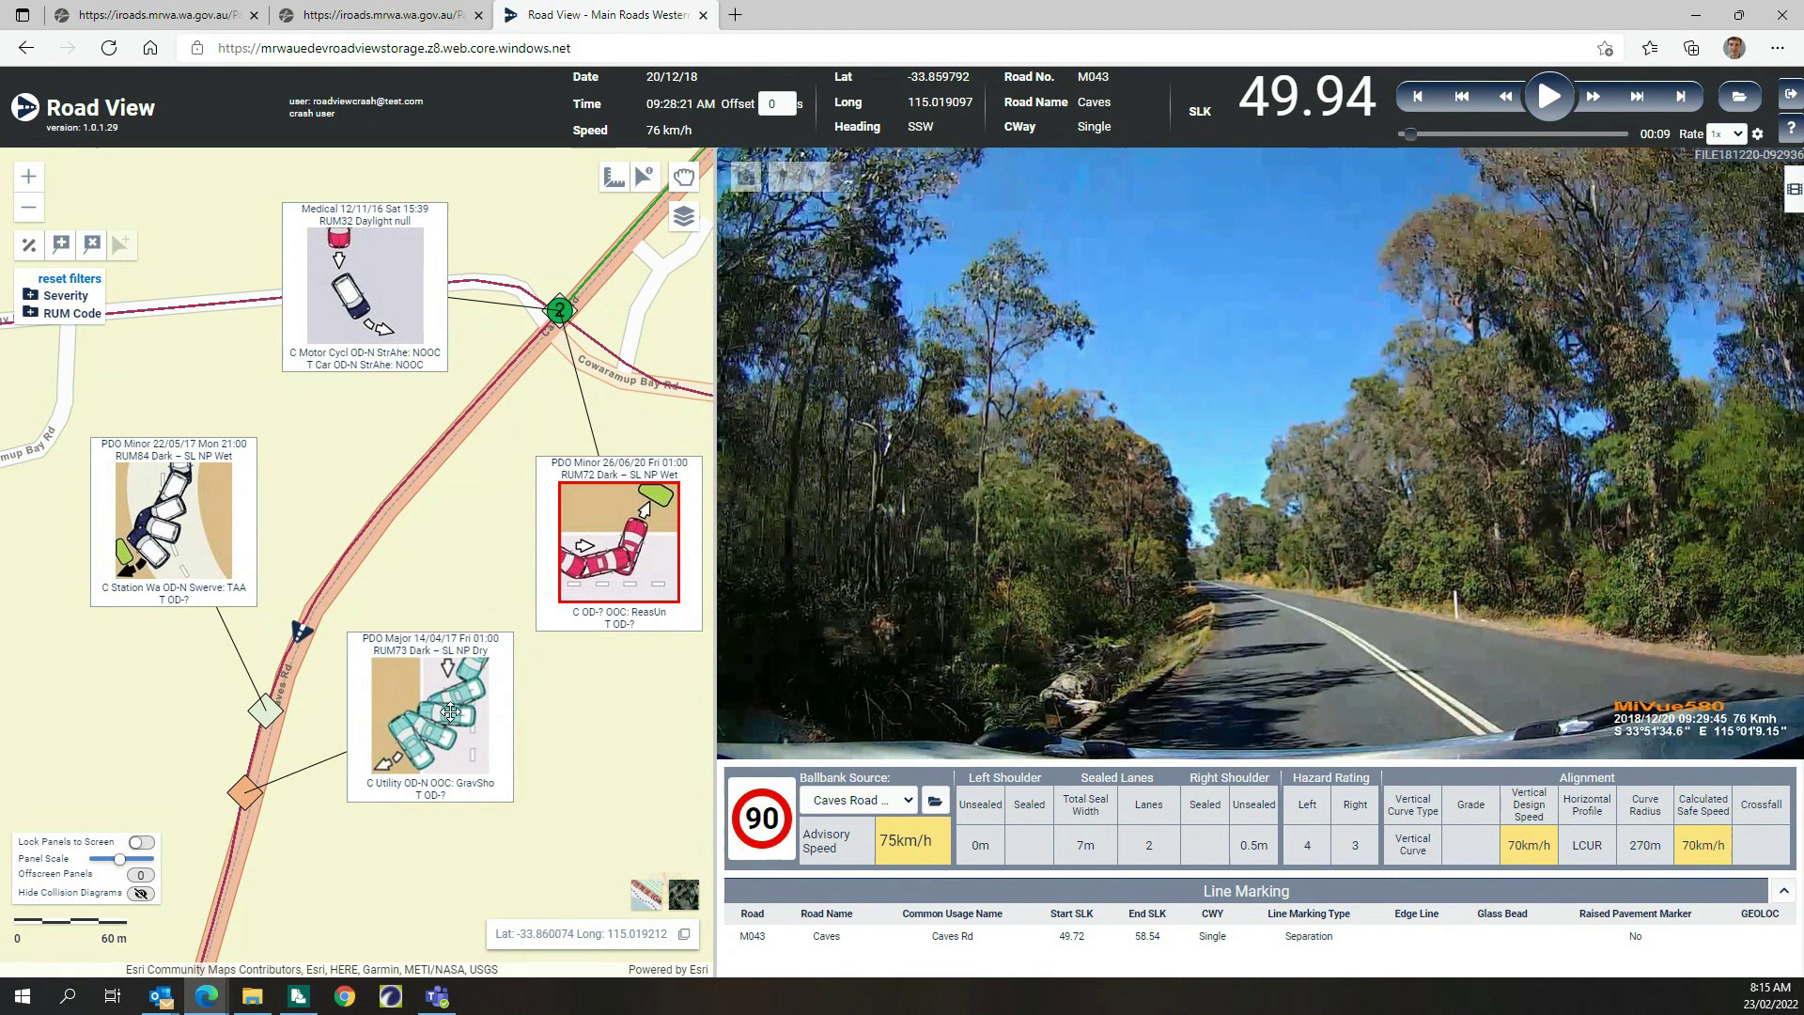
left_click(92, 246)
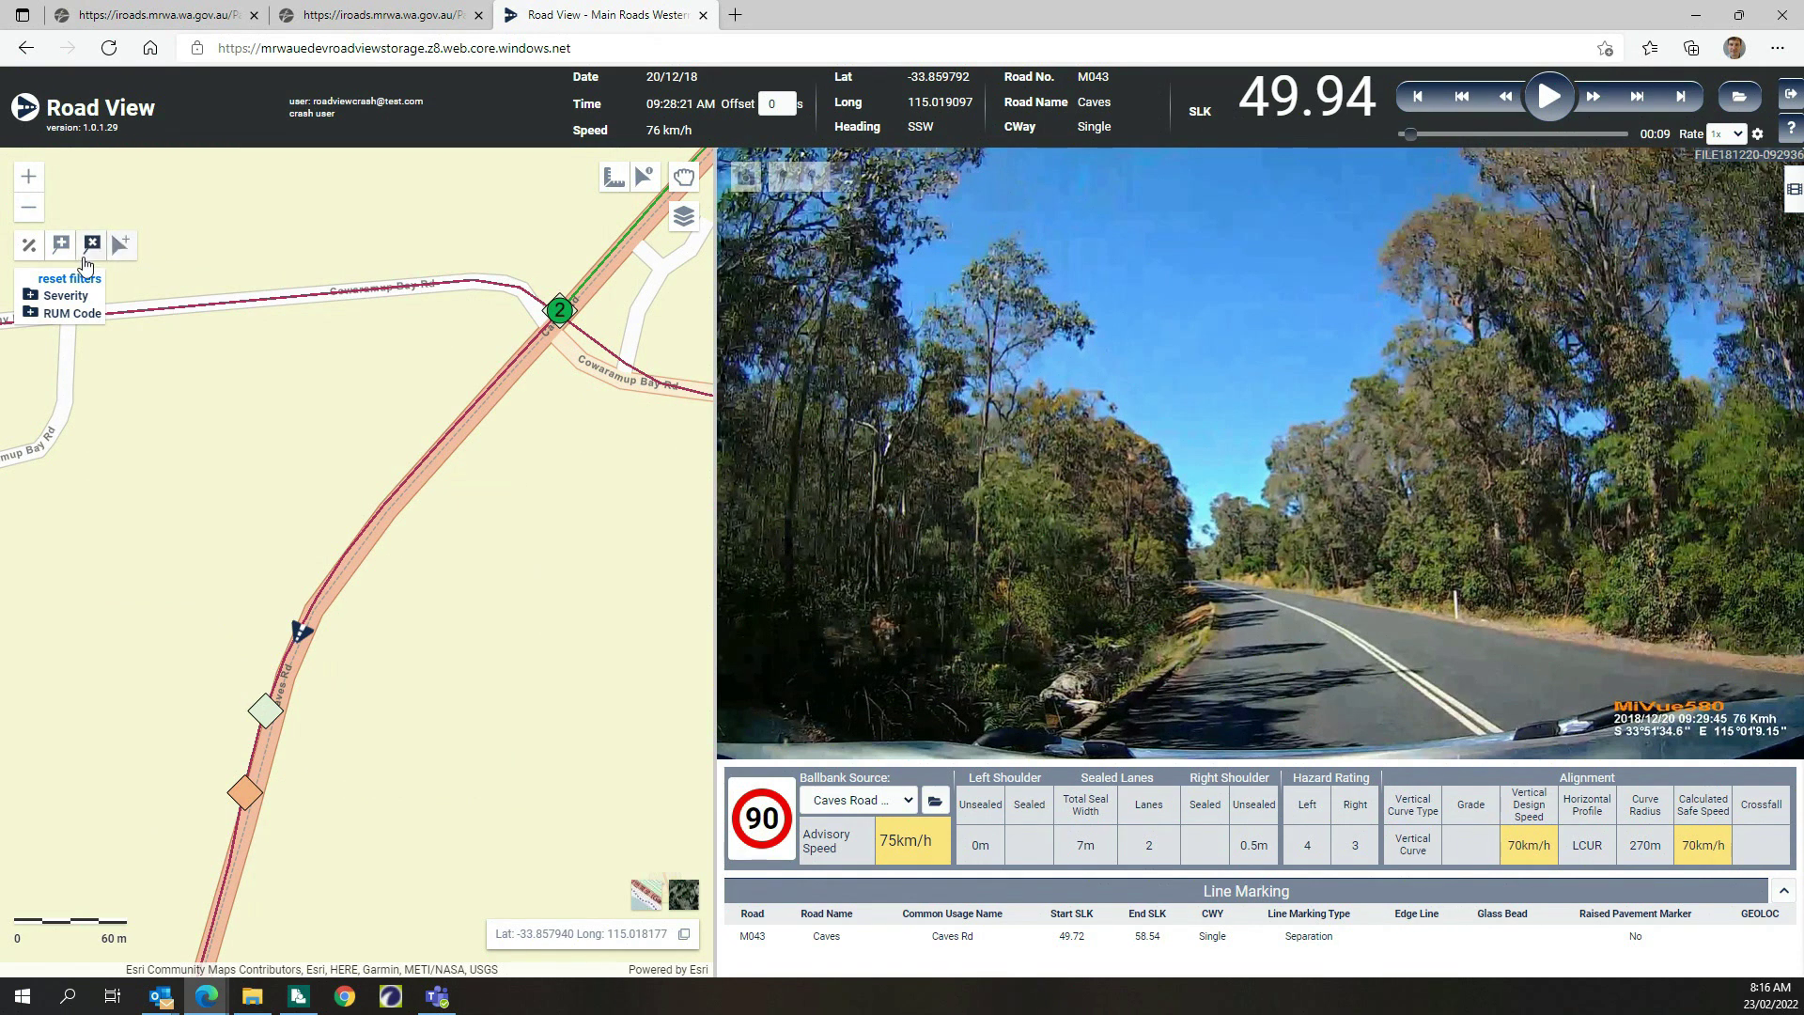
Show all collision diagrams again, spread them apart on both sides of Caves Rd and slightly reduce the panel scale
left_click(61, 246)
left_click_drag(352, 461, 215, 301)
left_click_drag(723, 166, 613, 434)
left_click_drag(434, 522, 182, 548)
left_click_drag(461, 627, 559, 725)
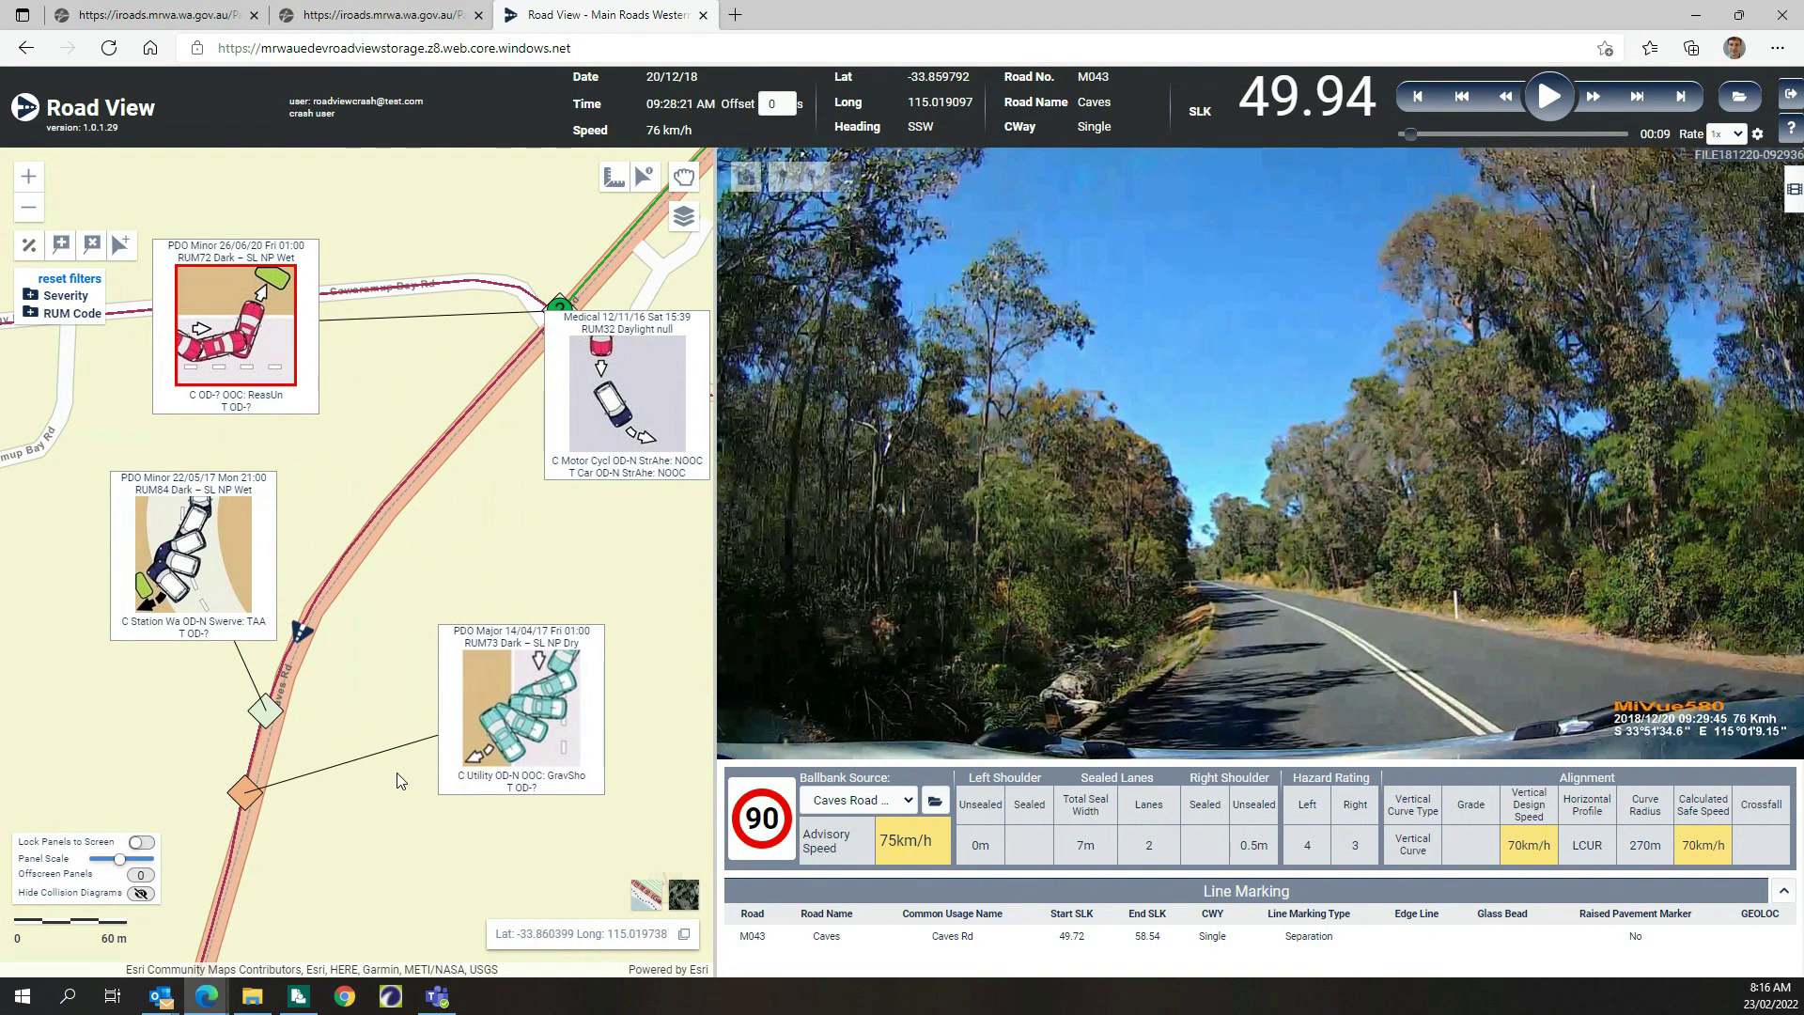
left_click(119, 859)
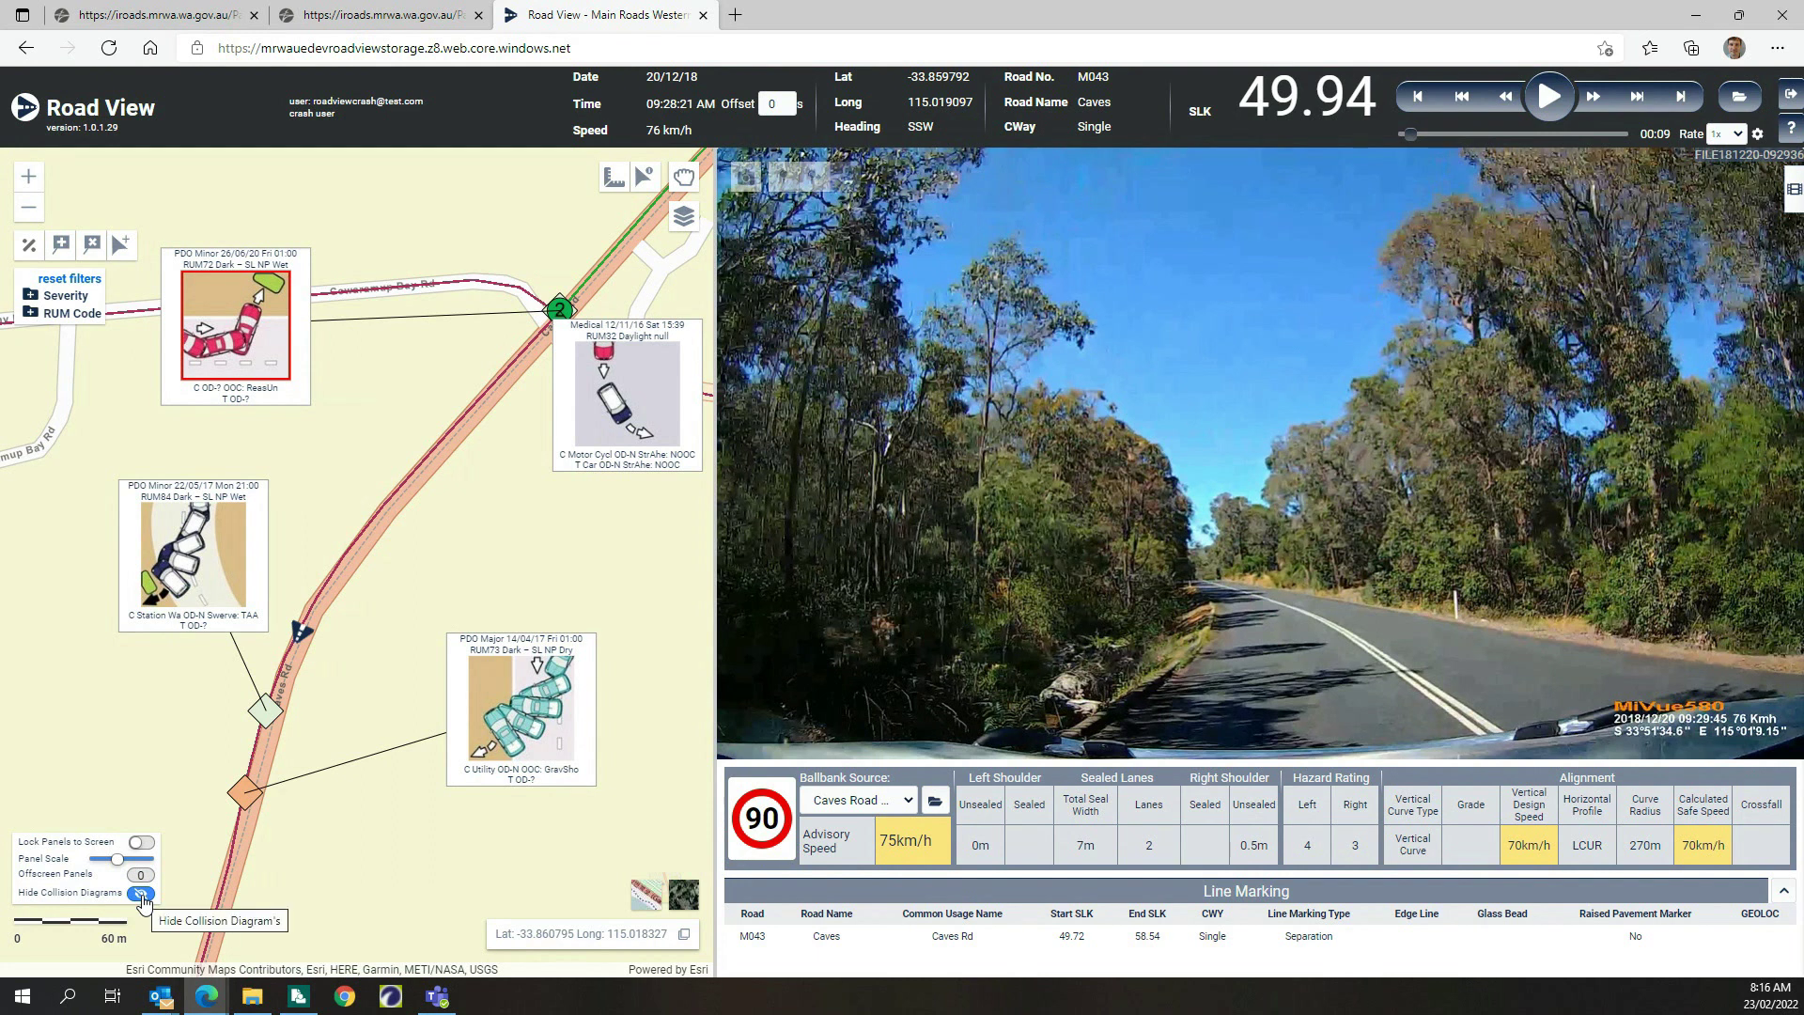
Hide and reshow the collision diagrams as a group, and remove them all from the map
left_click(143, 895)
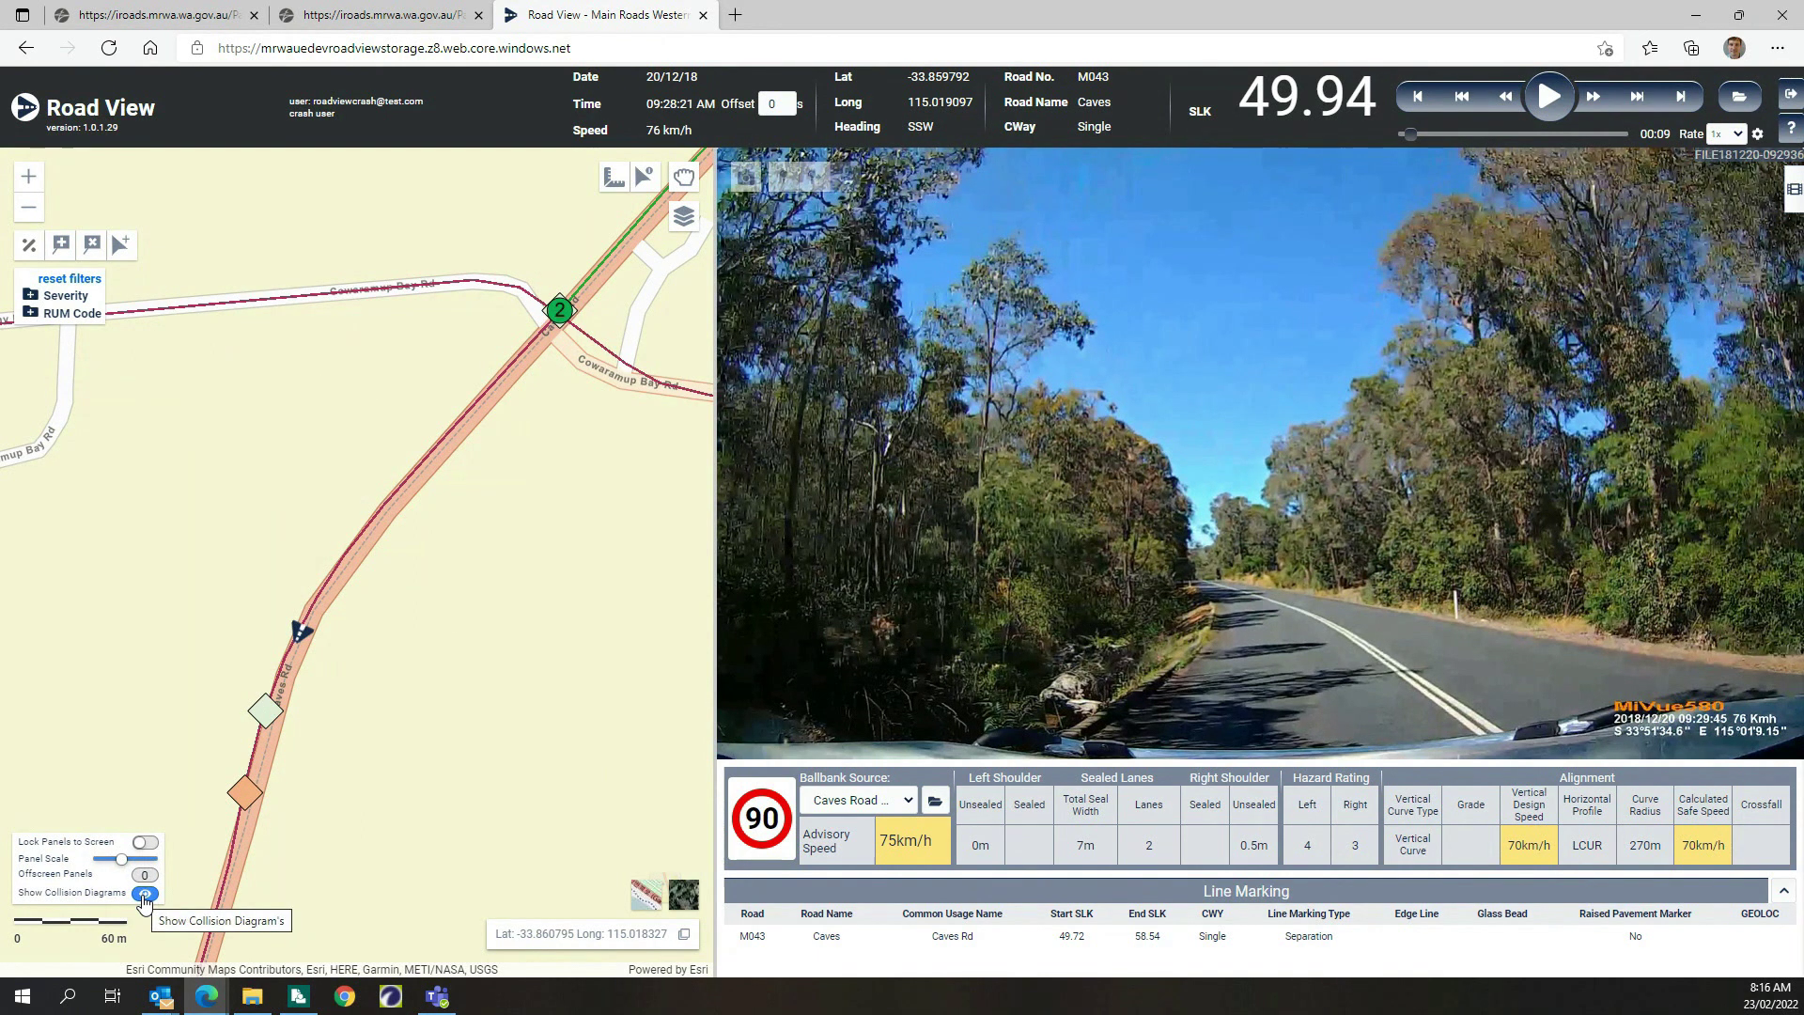
left_click(144, 894)
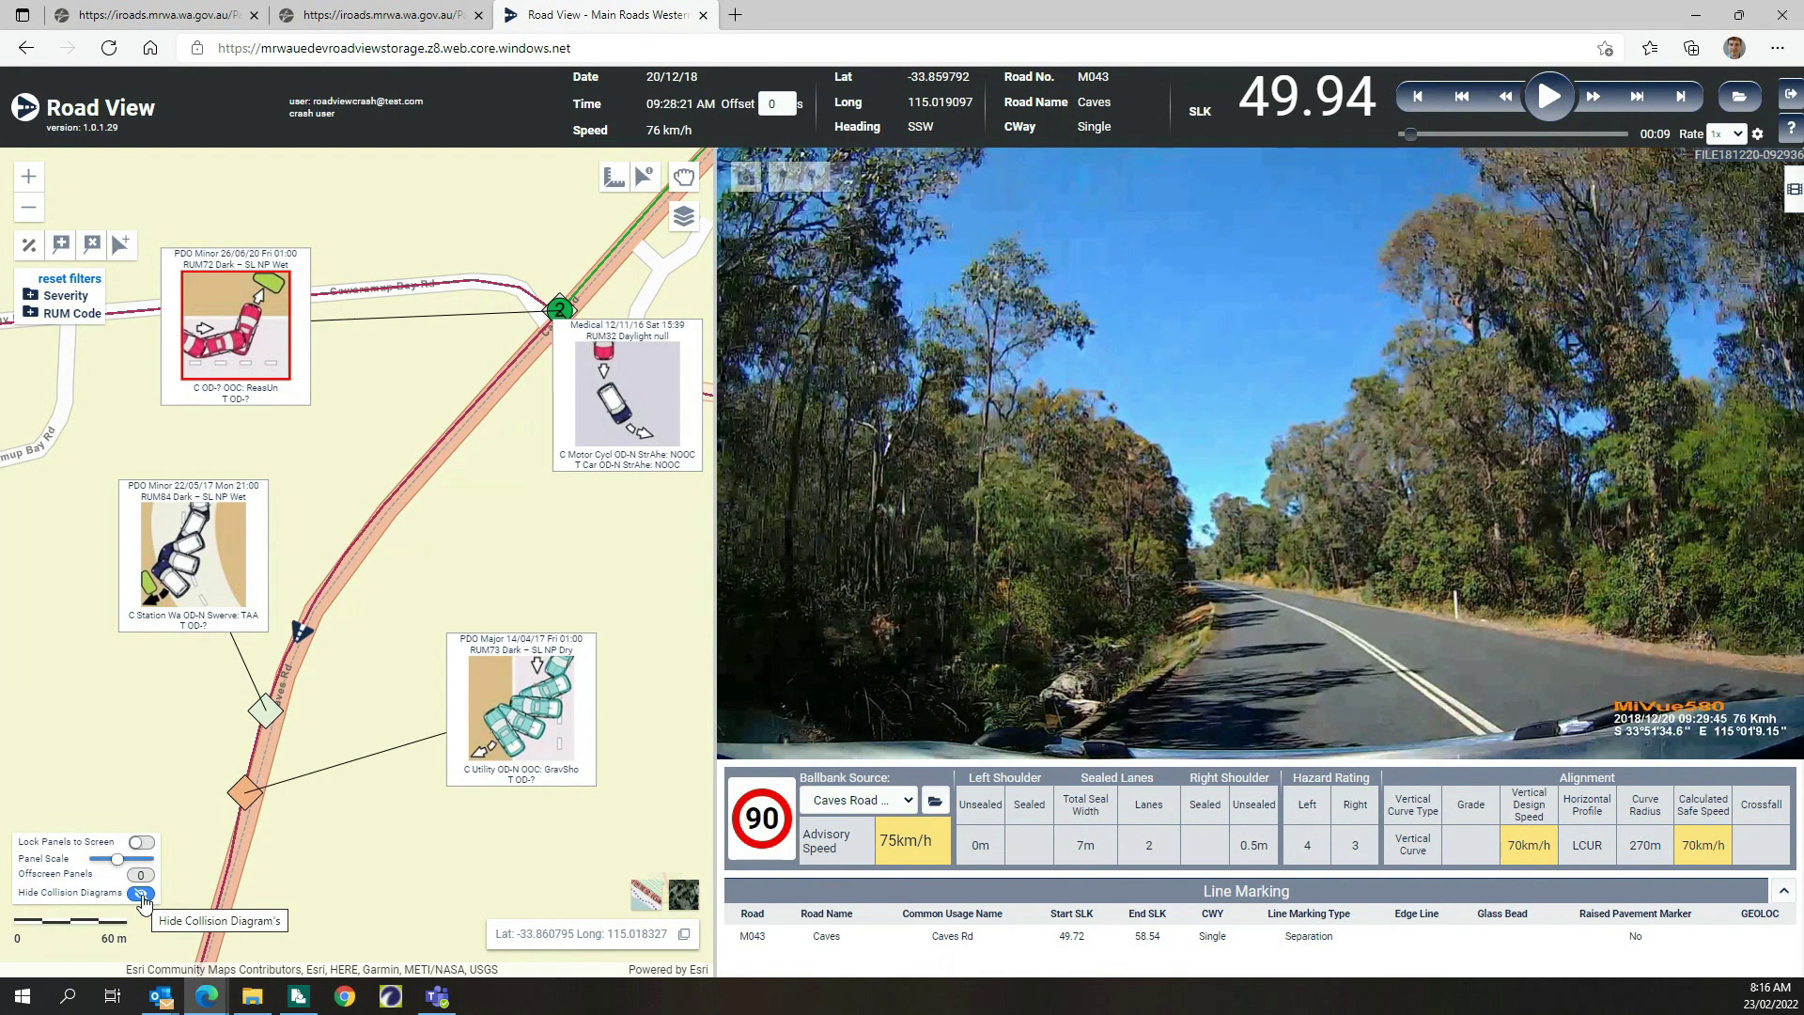
left_click(92, 244)
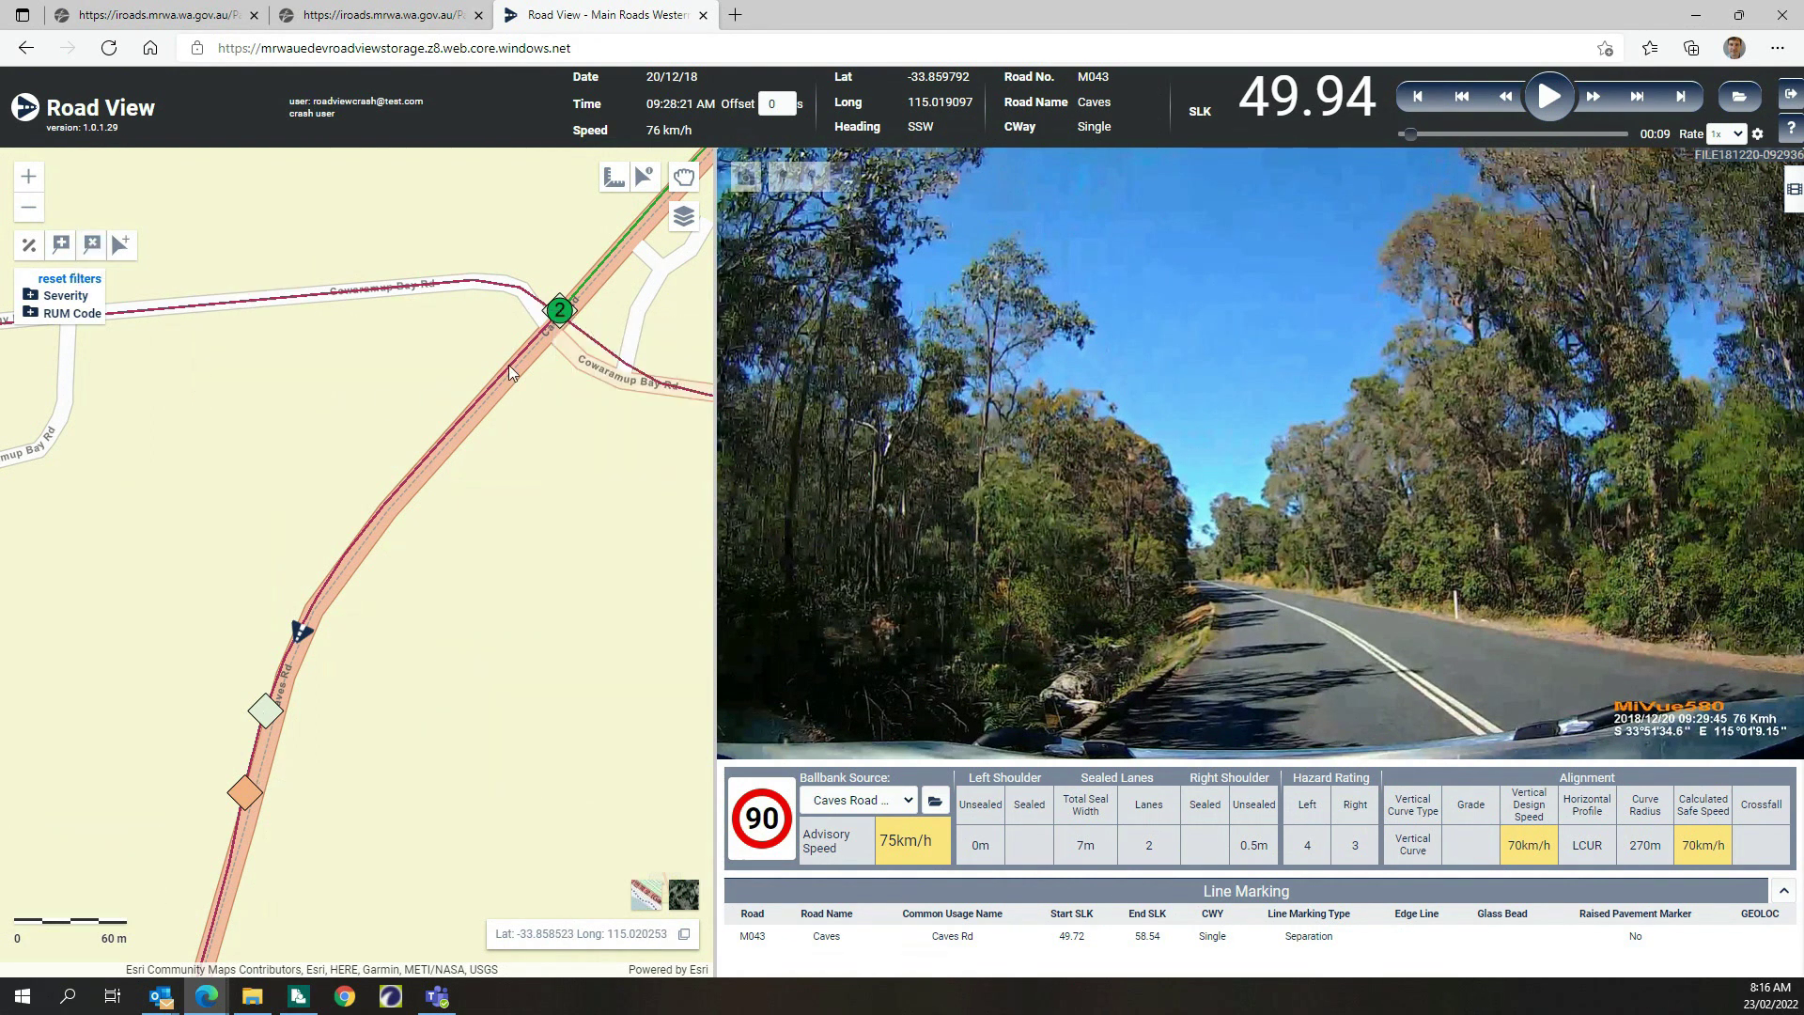
Examine the general and vehicle details of the crash at the Caves Rd and Cowaramup Bay Rd junction, and close them
left_click(558, 310)
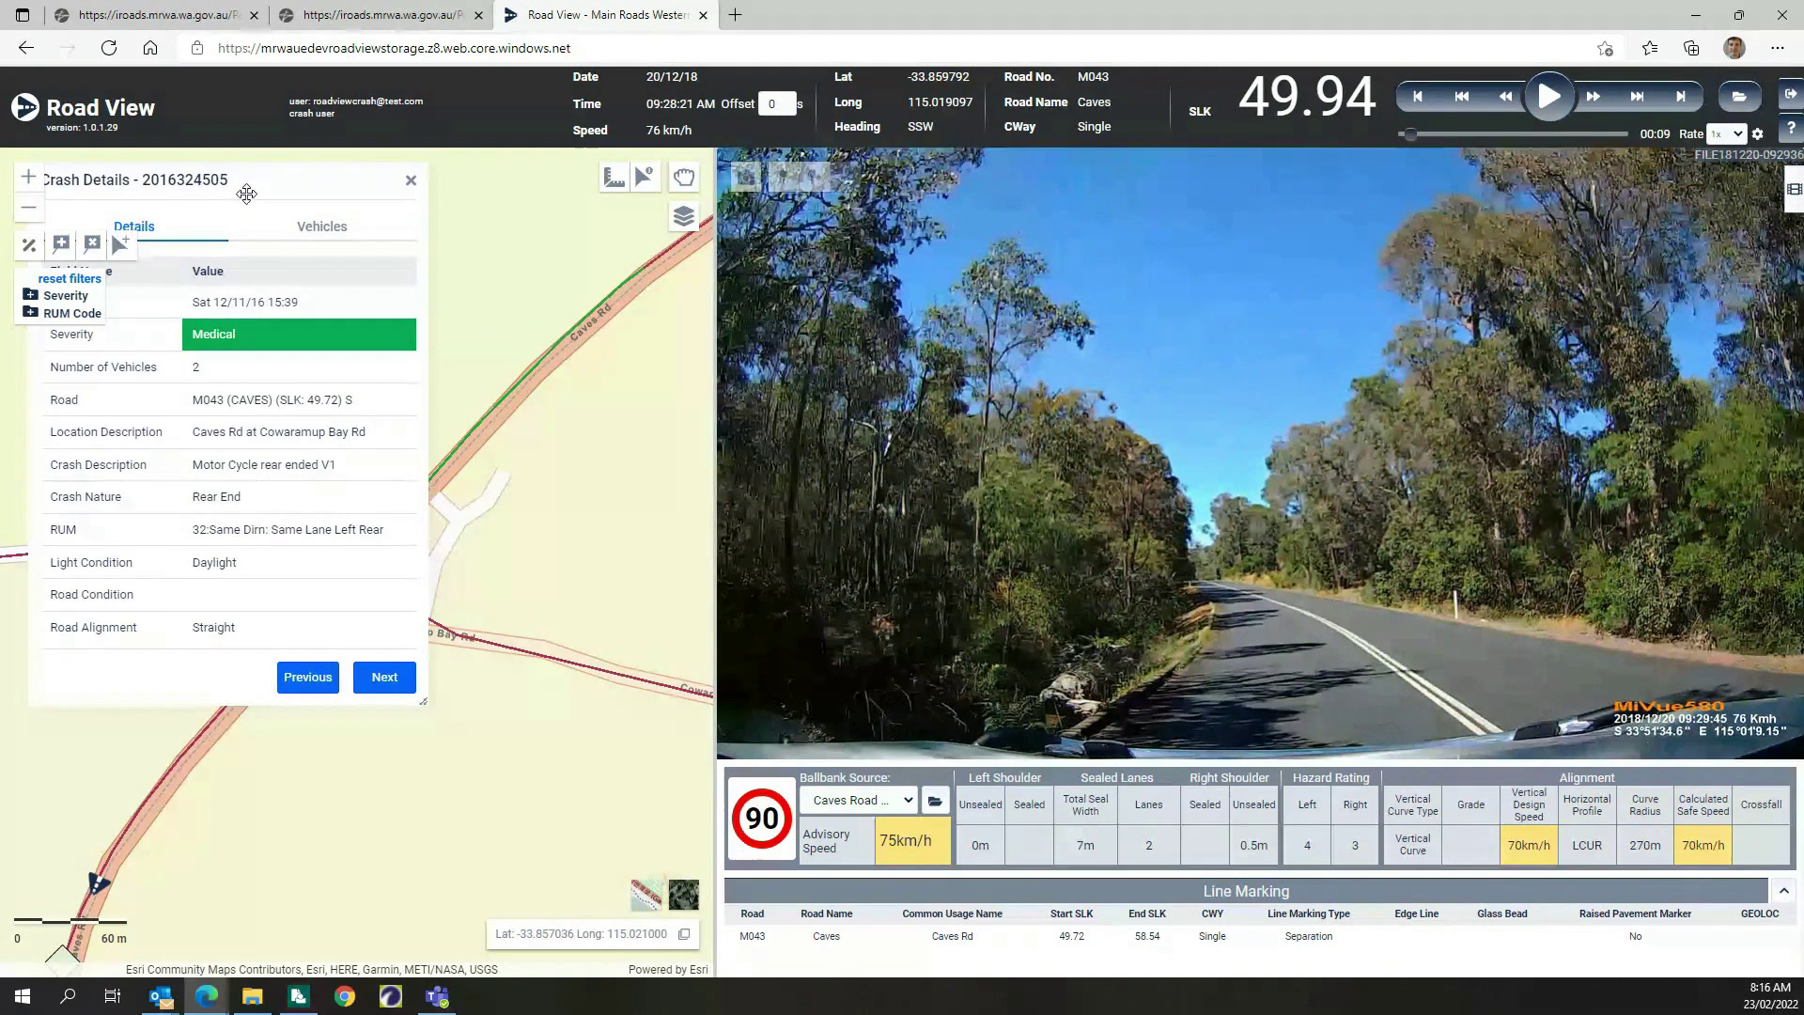
left_click_drag(261, 189, 364, 249)
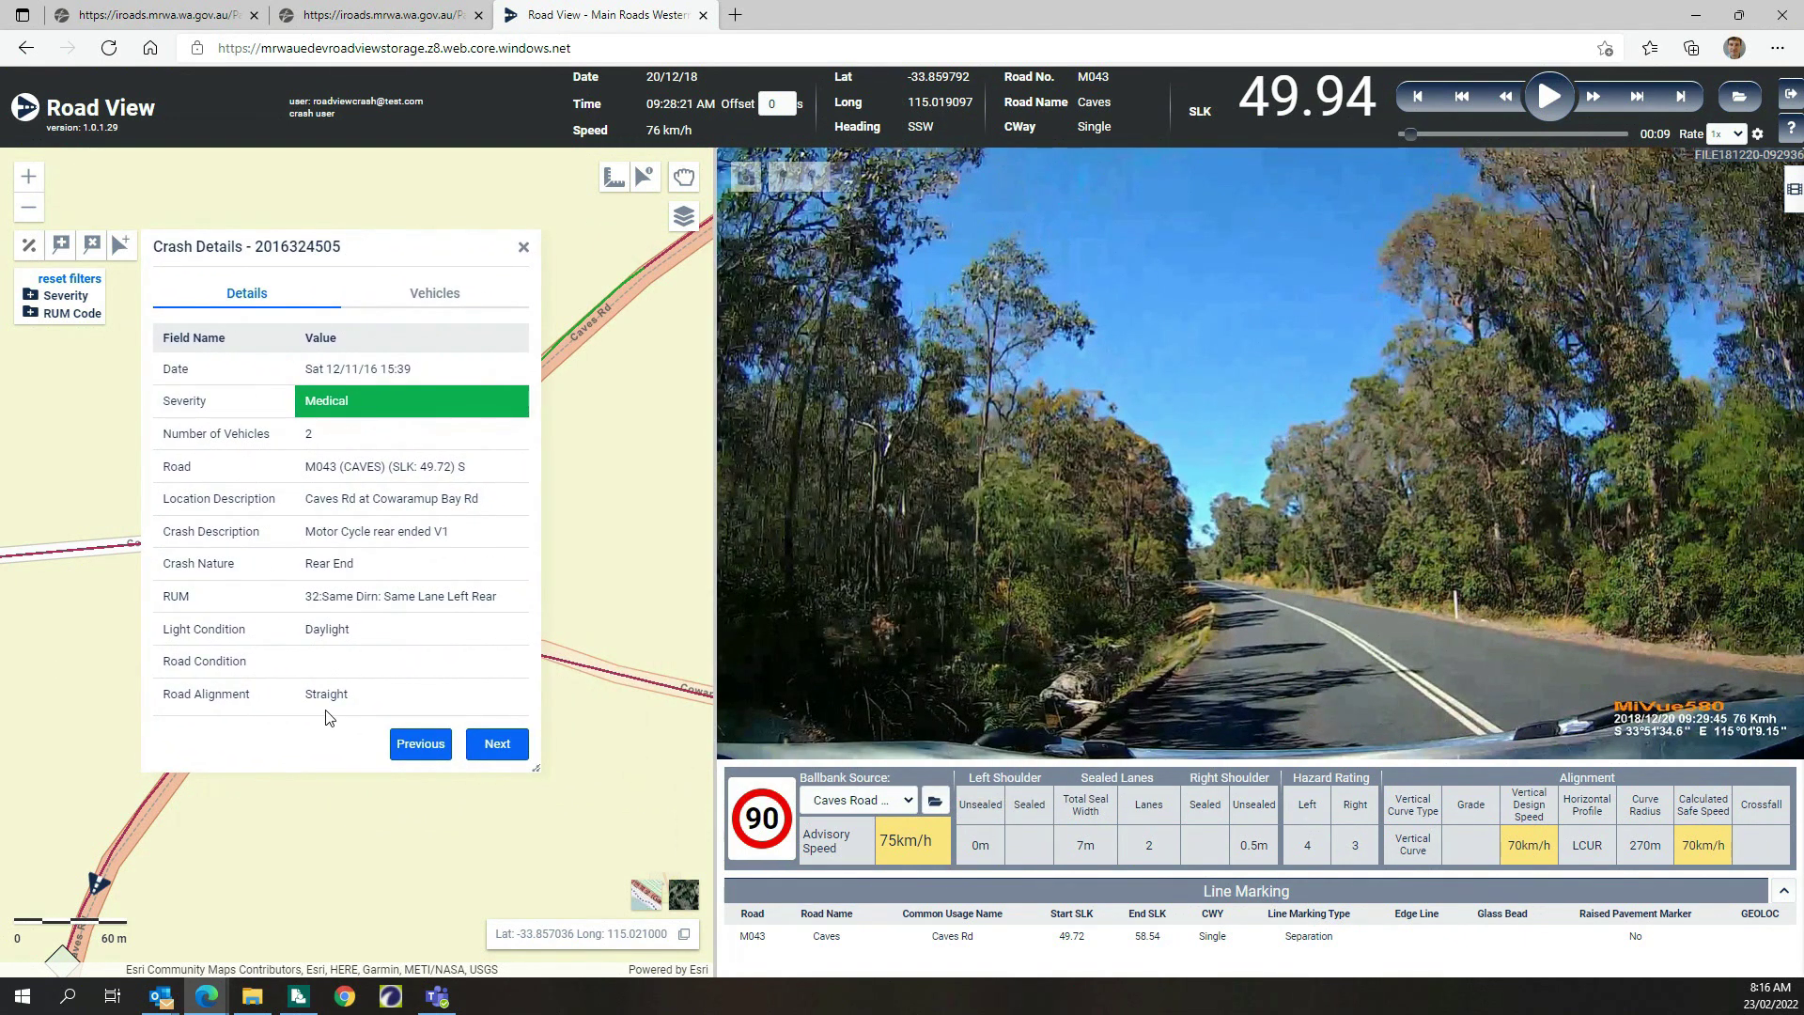
left_click(434, 299)
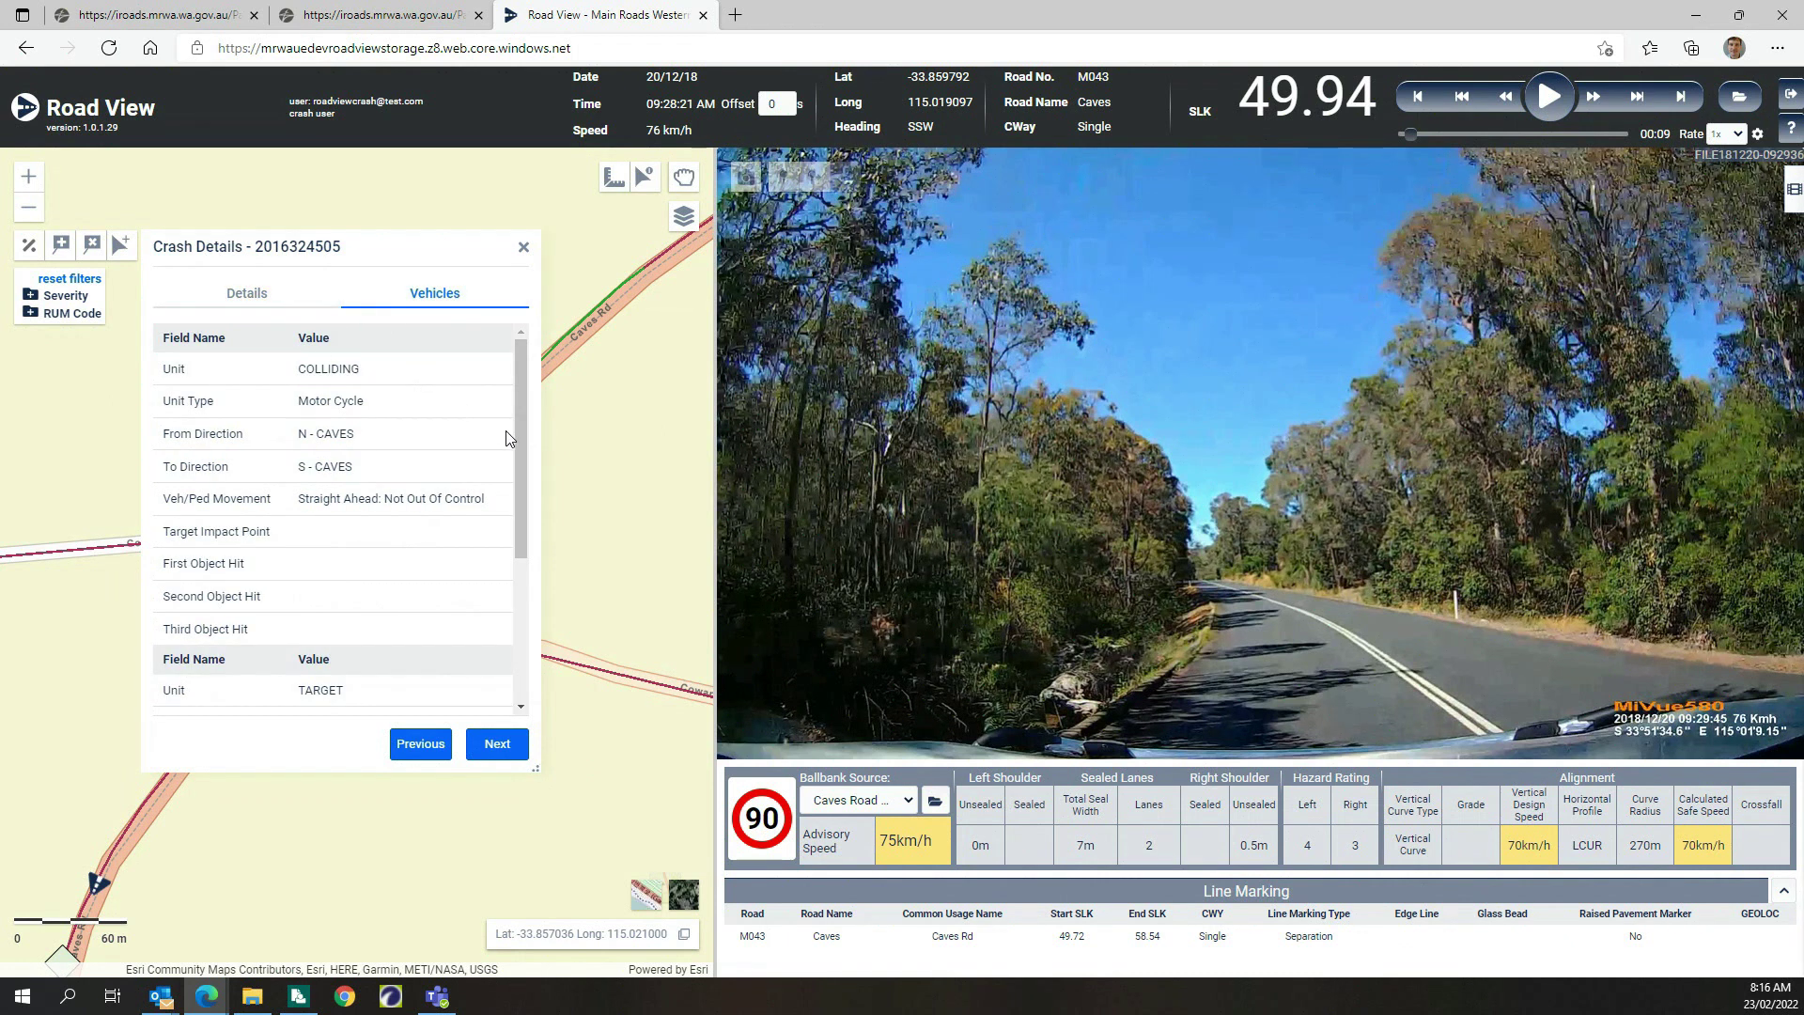
scroll(505, 437, "down", 3)
scroll(505, 437, "up", 3)
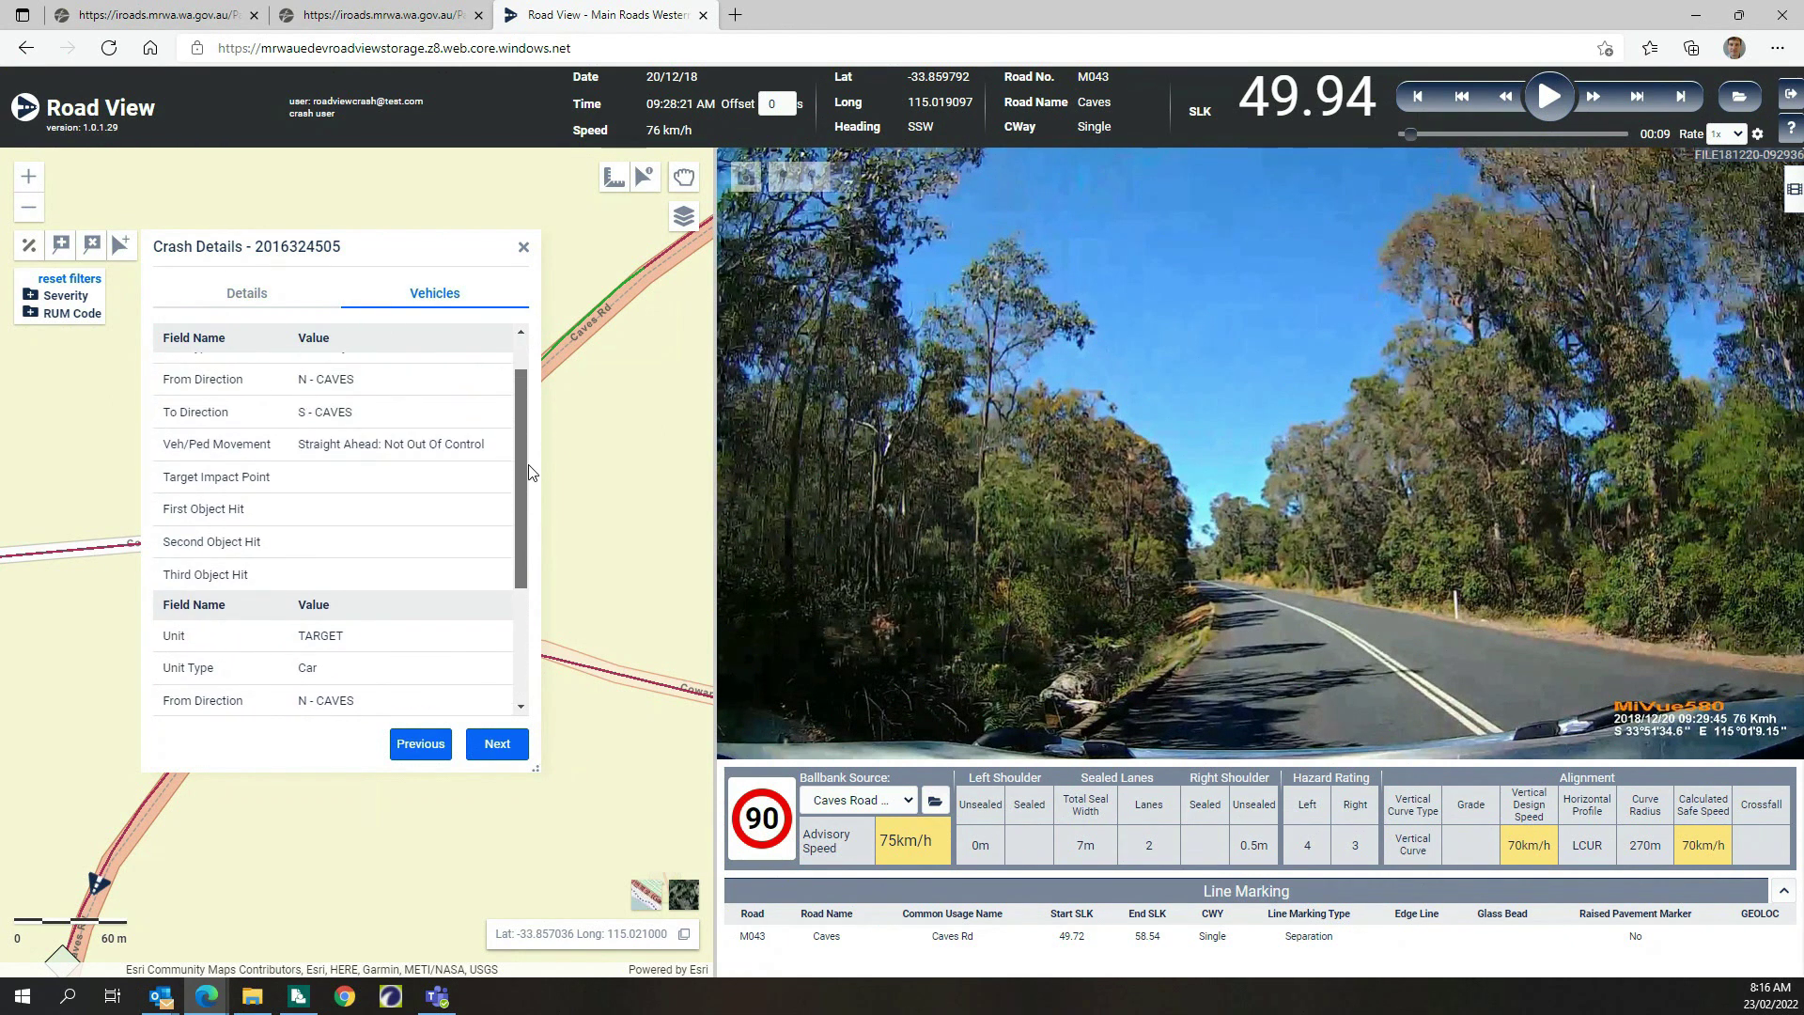
left_click(247, 297)
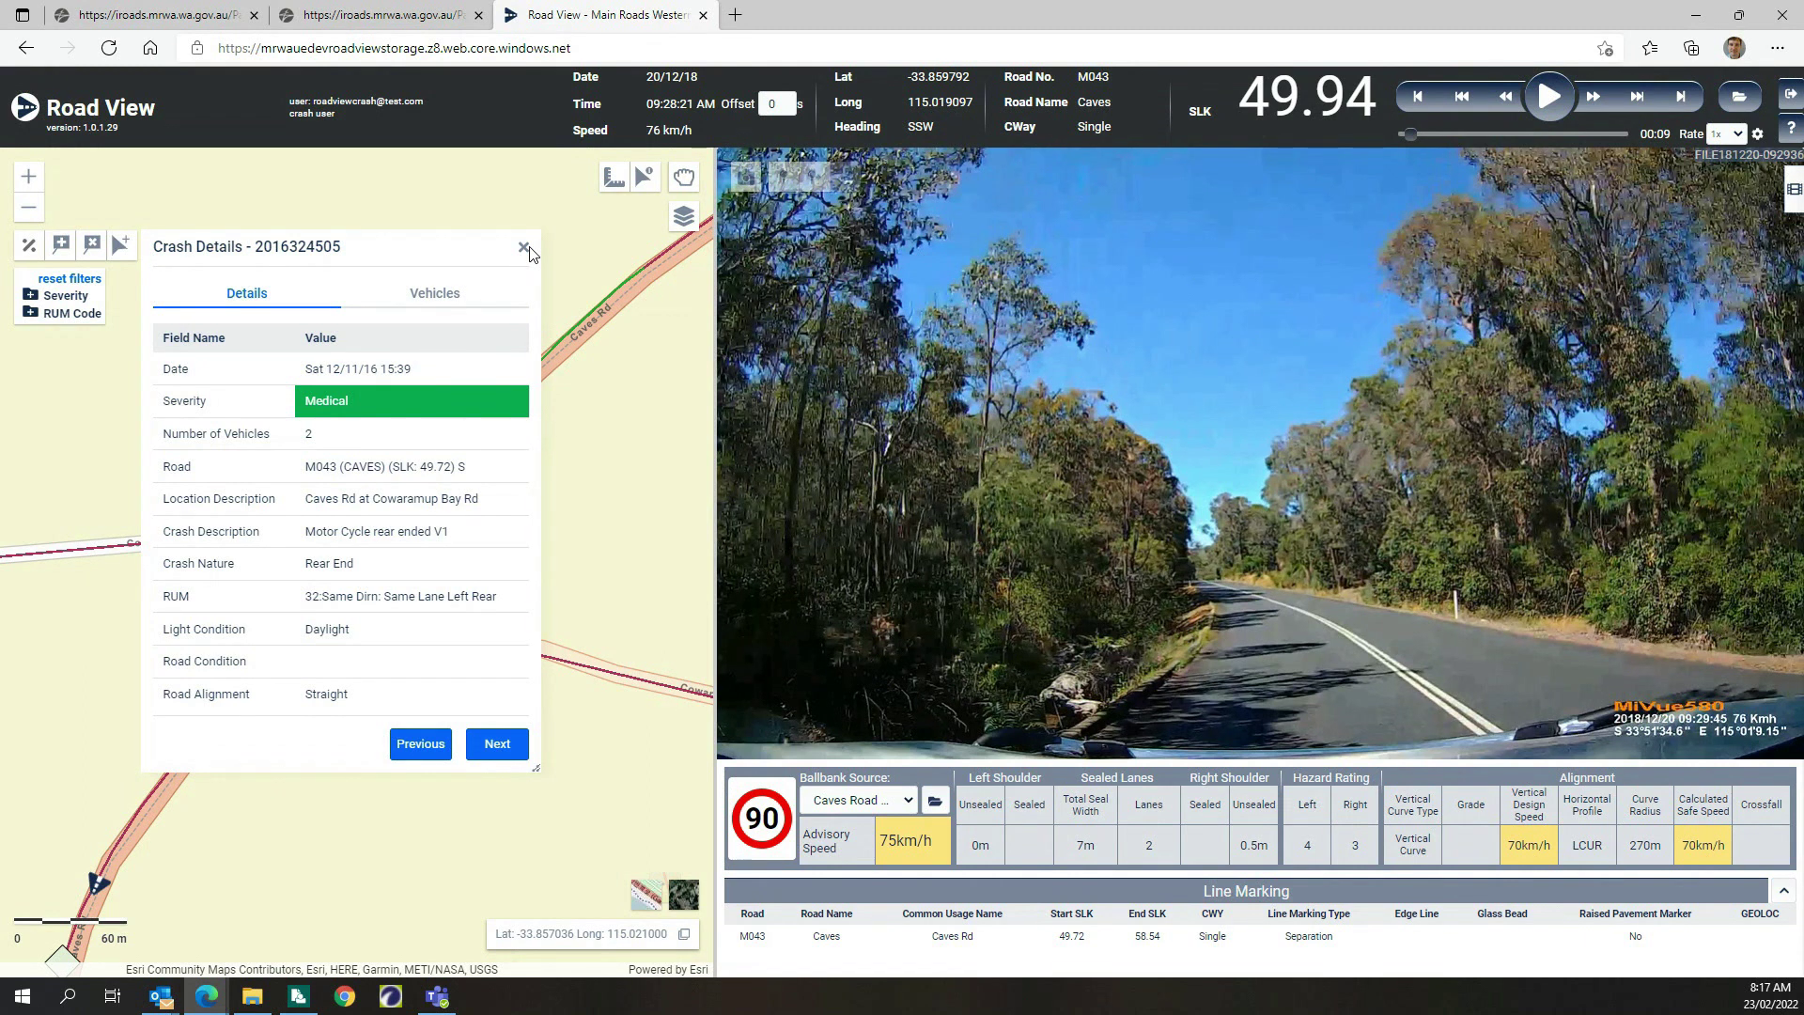
left_click_drag(448, 247, 557, 262)
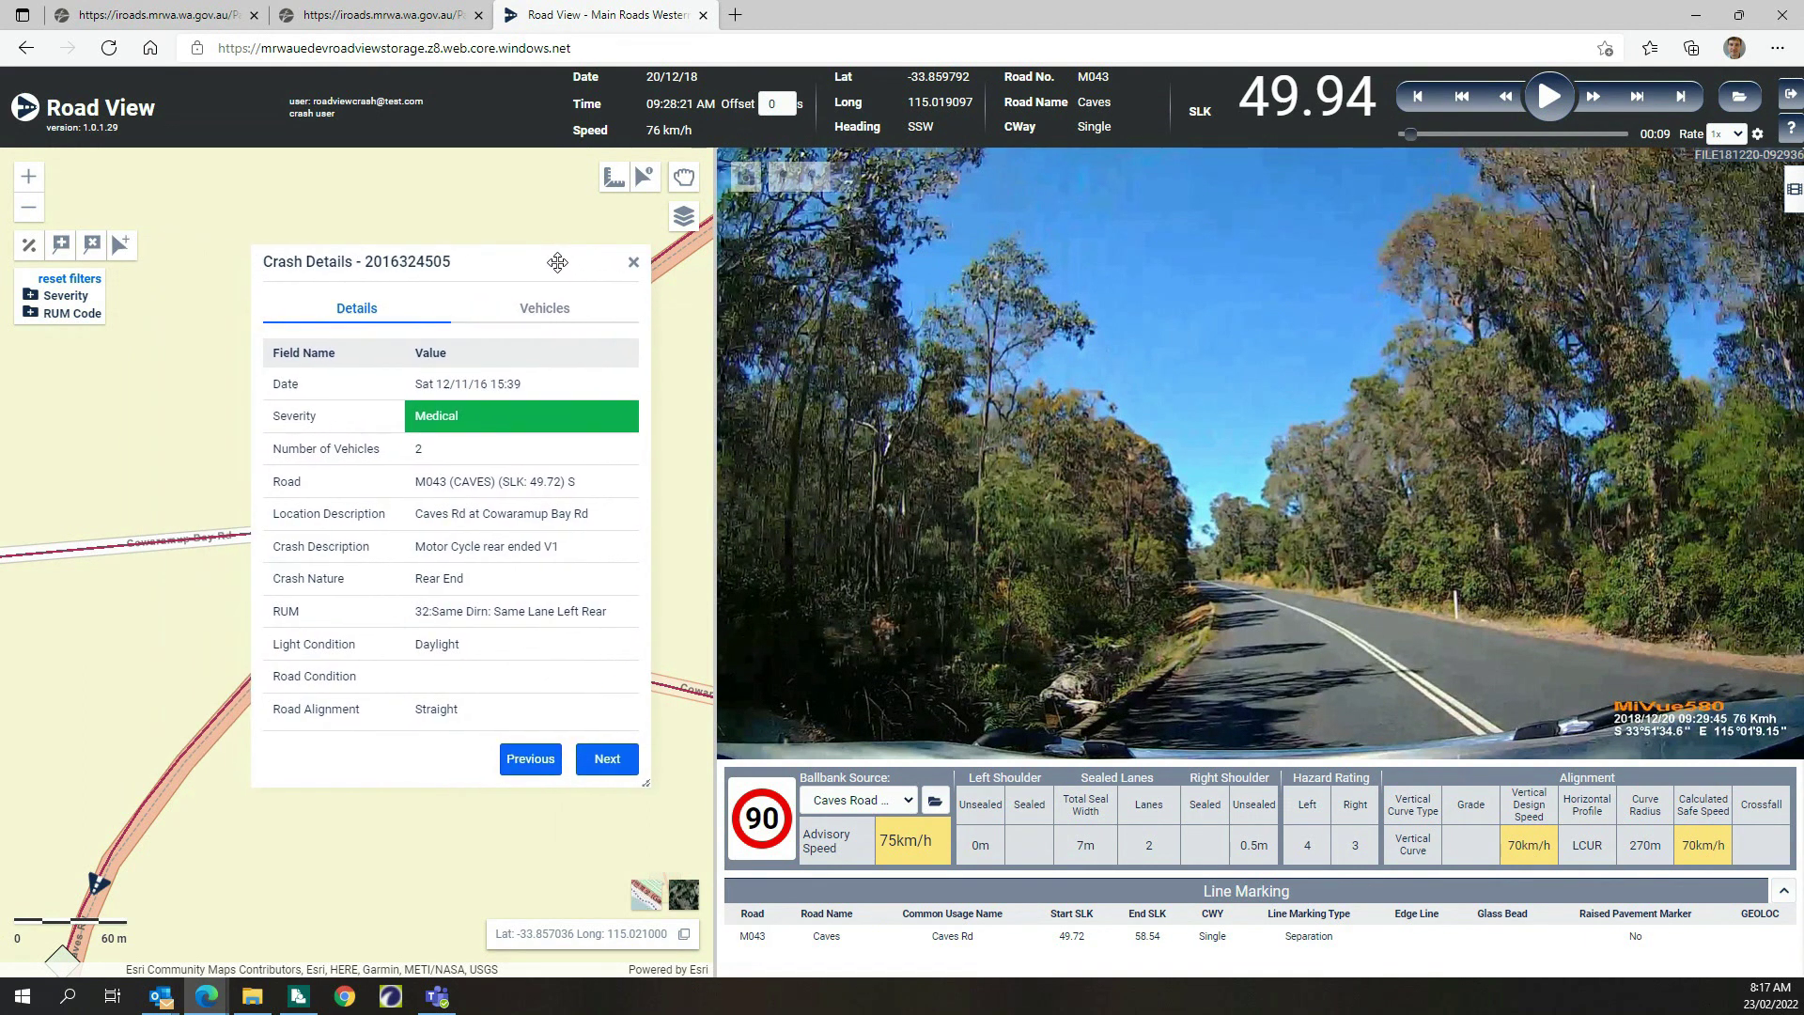
left_click(633, 263)
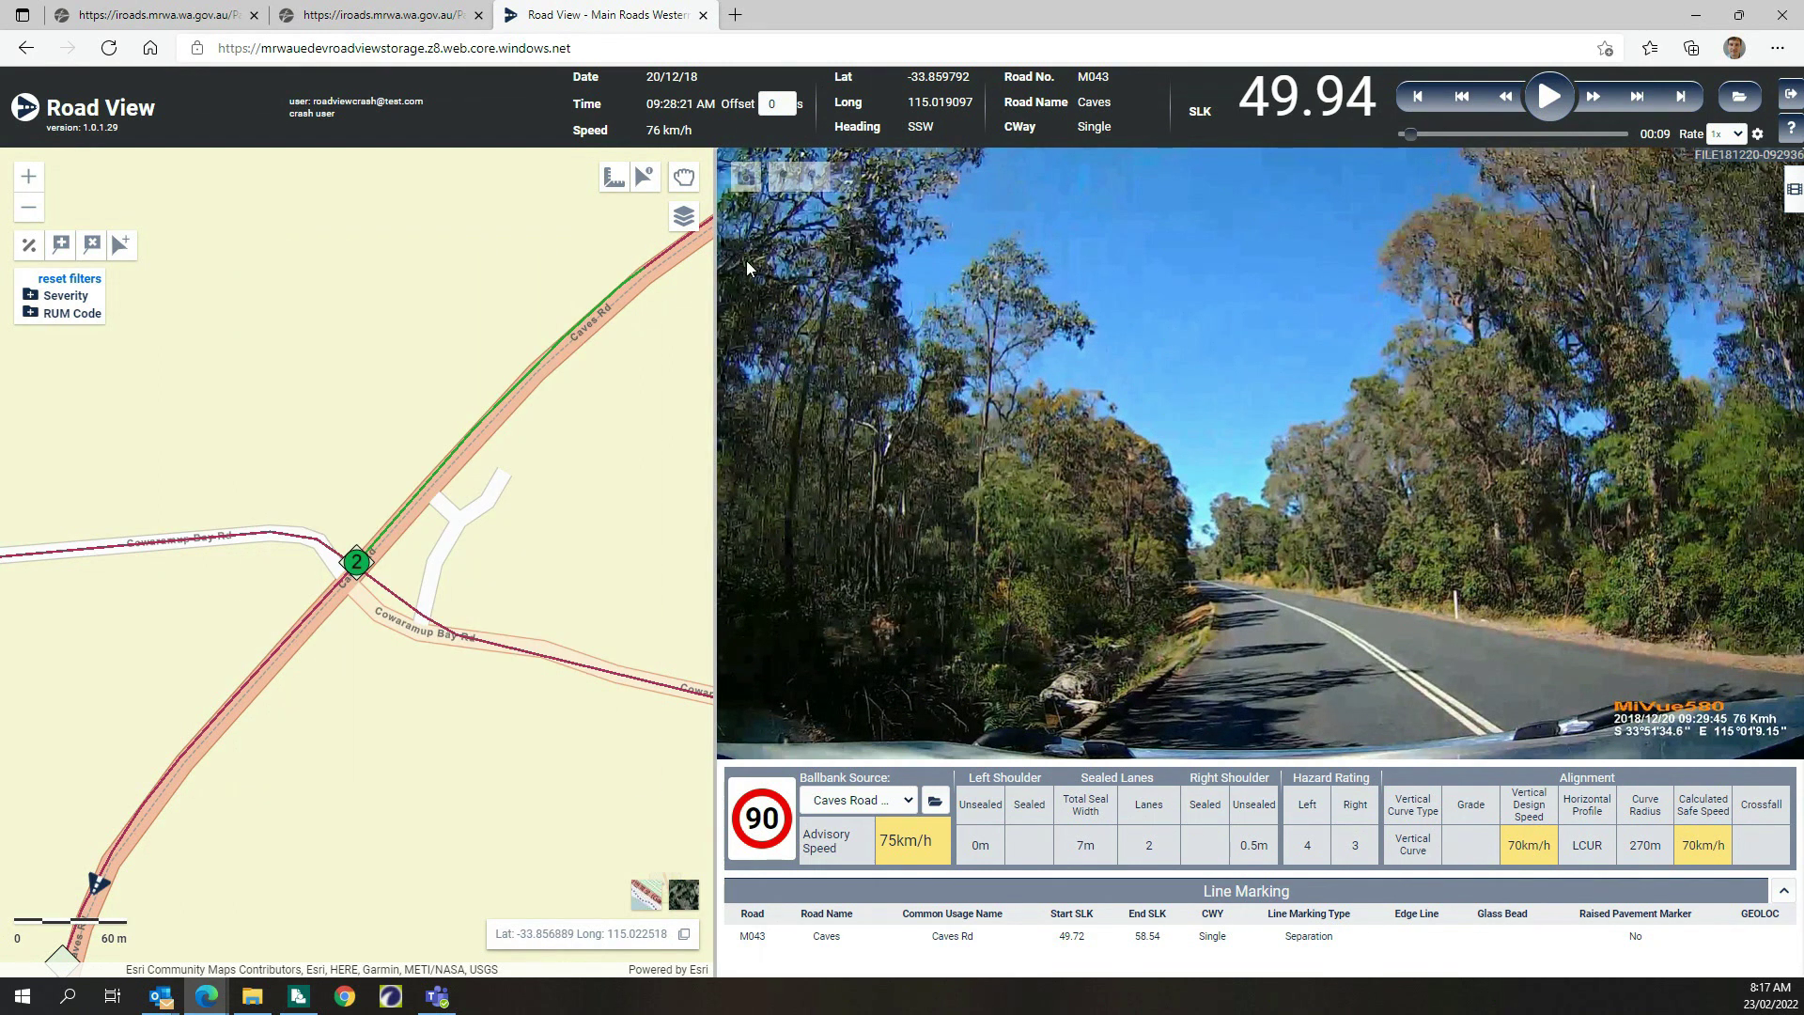
Resume video playback from 00:09
left_click(1549, 96)
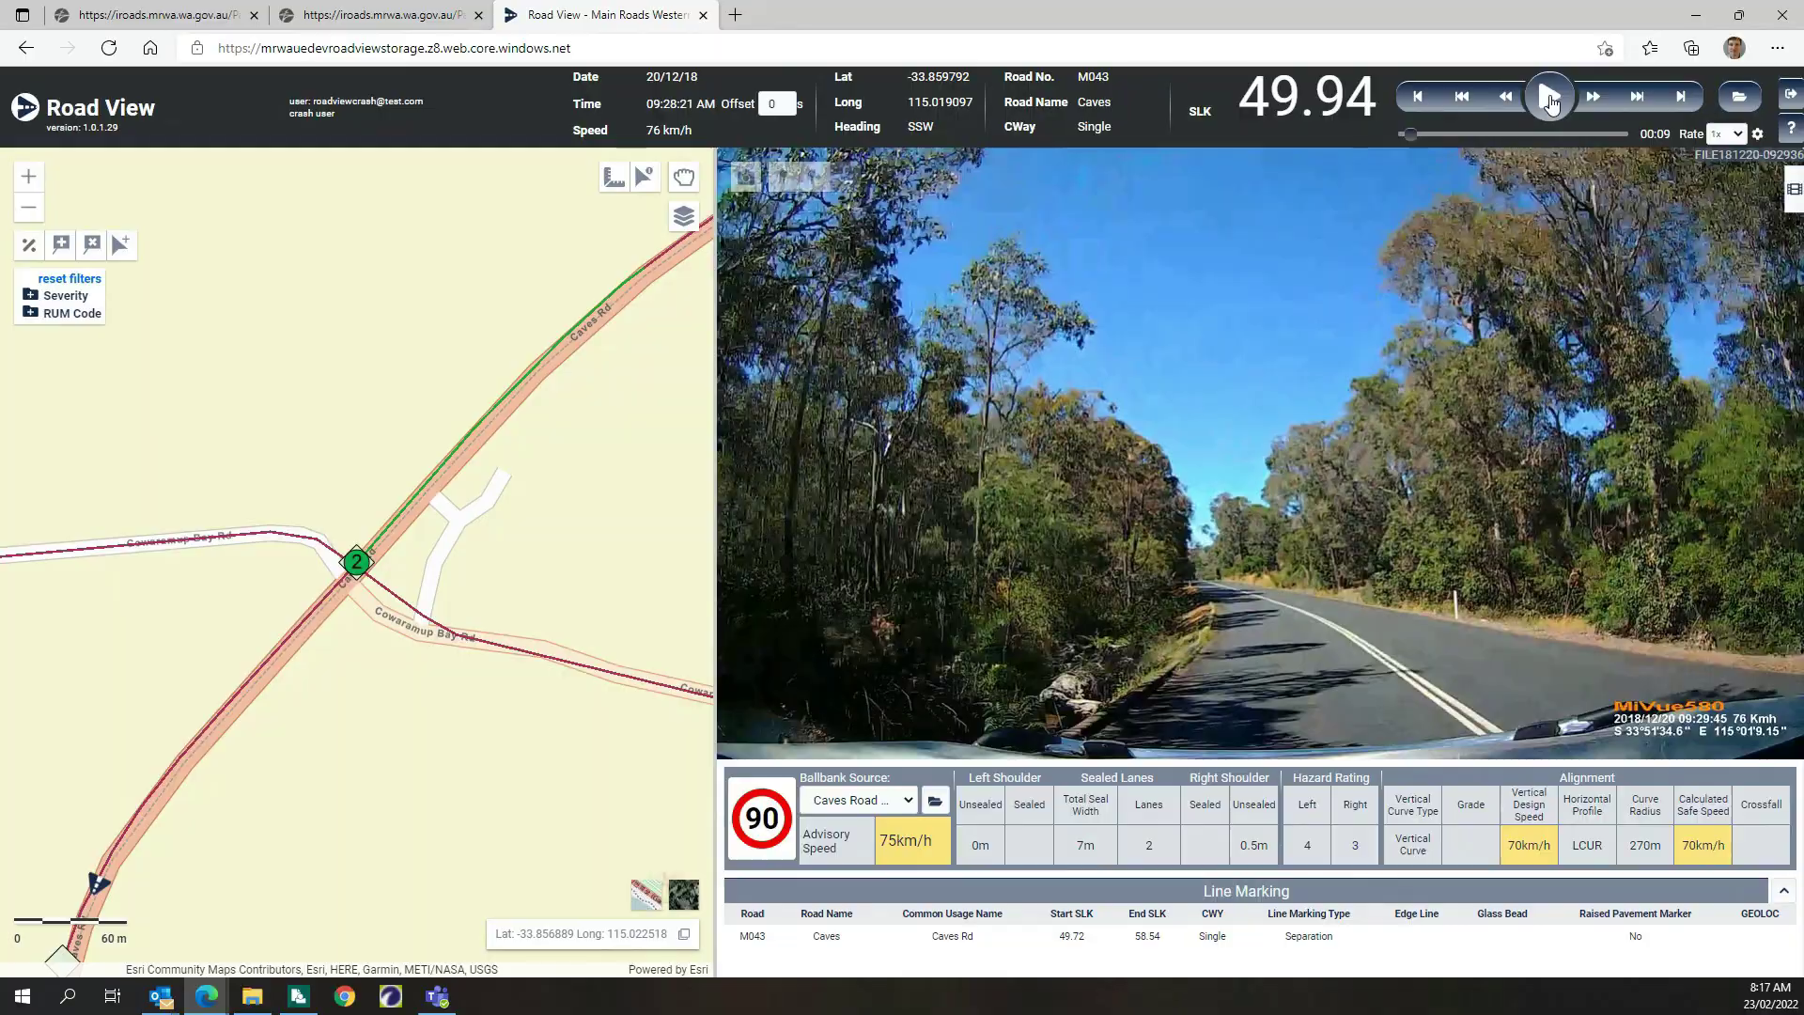